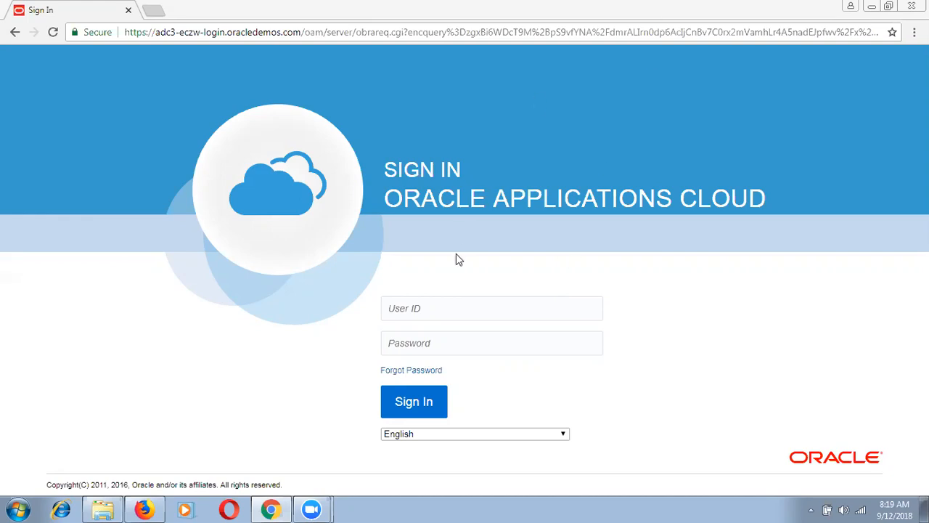
Step: Sign in to Oracle Applications Cloud with the user ID SEP_User1 and the account password
click(443, 297)
text(S)
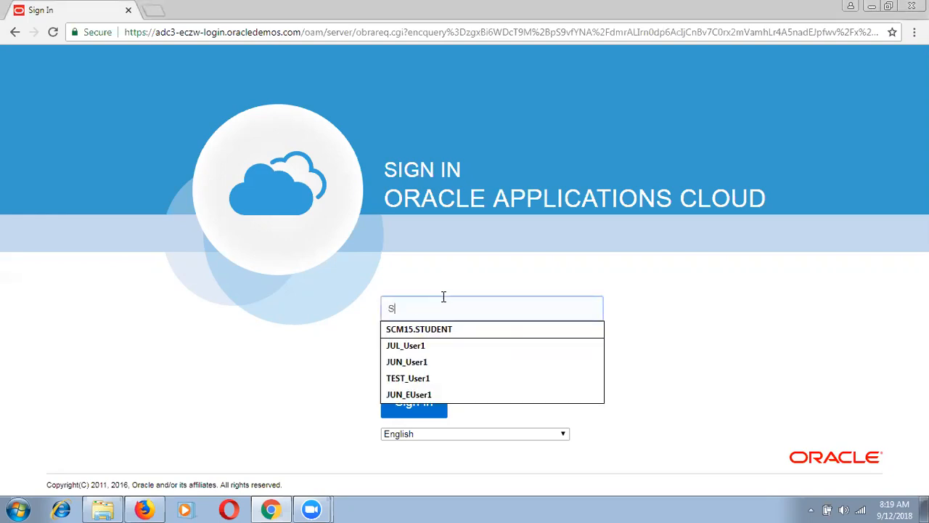
text(EP_)
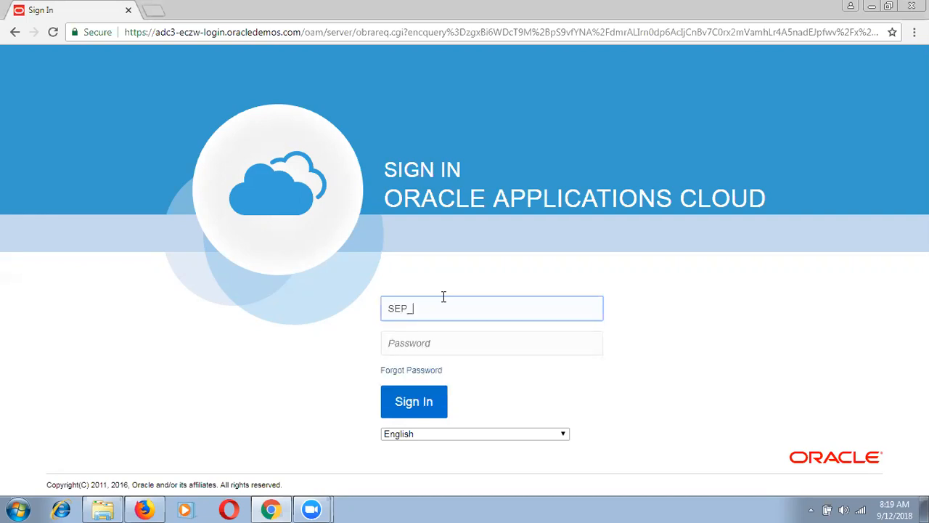
text(User1)
key(Tab)
text(•••••••••••)
click(424, 405)
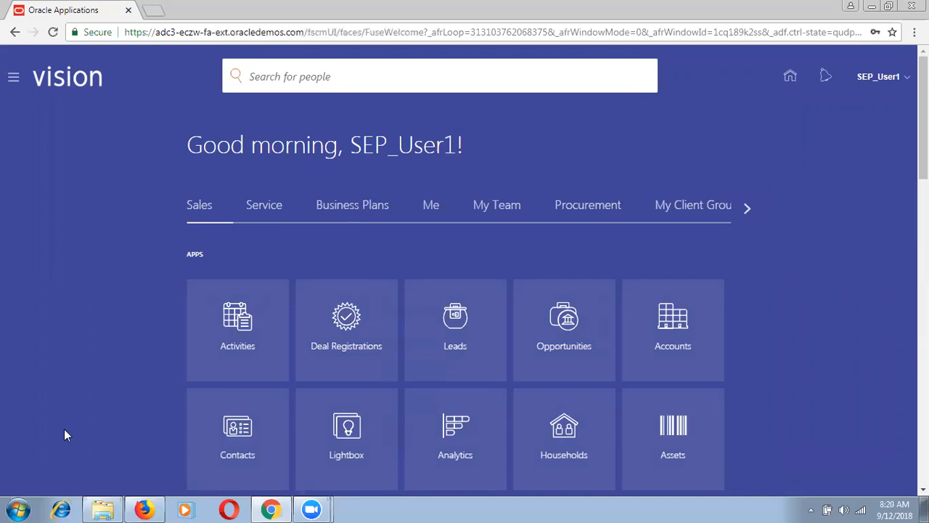
Step: Go to Setup and Maintenance and switch the setup offering to Procurement
mouse_move(102, 507)
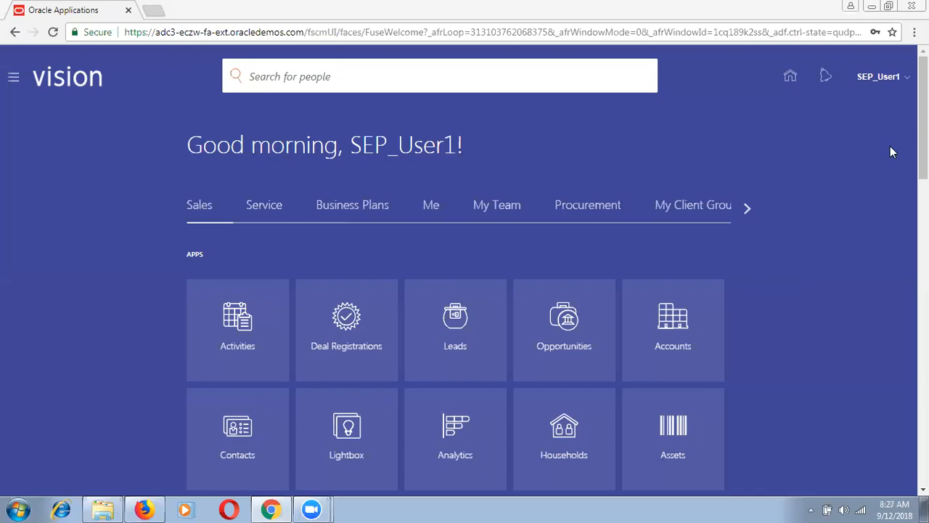
click(907, 83)
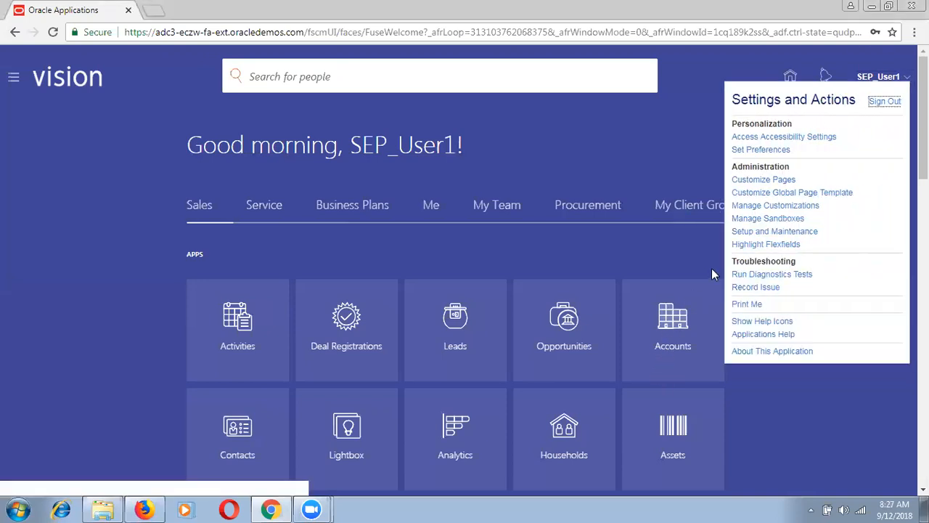
click(758, 234)
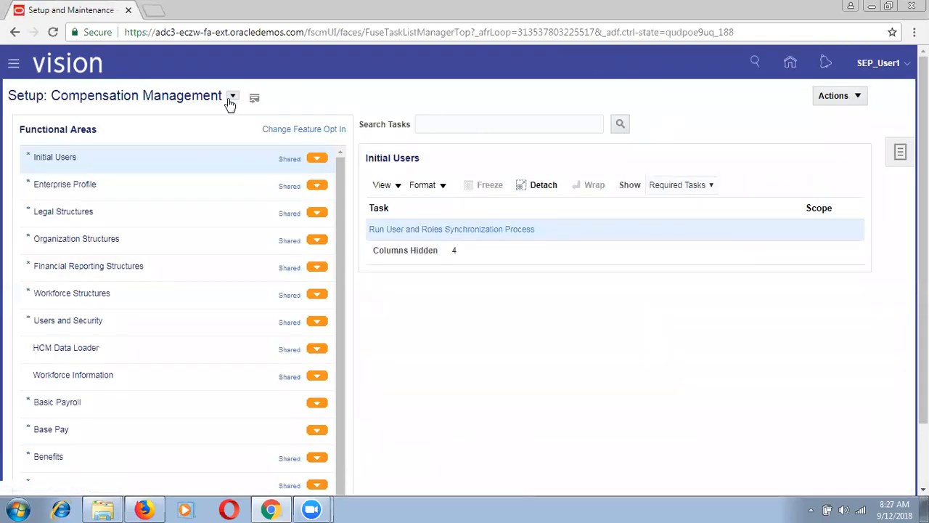
click(232, 98)
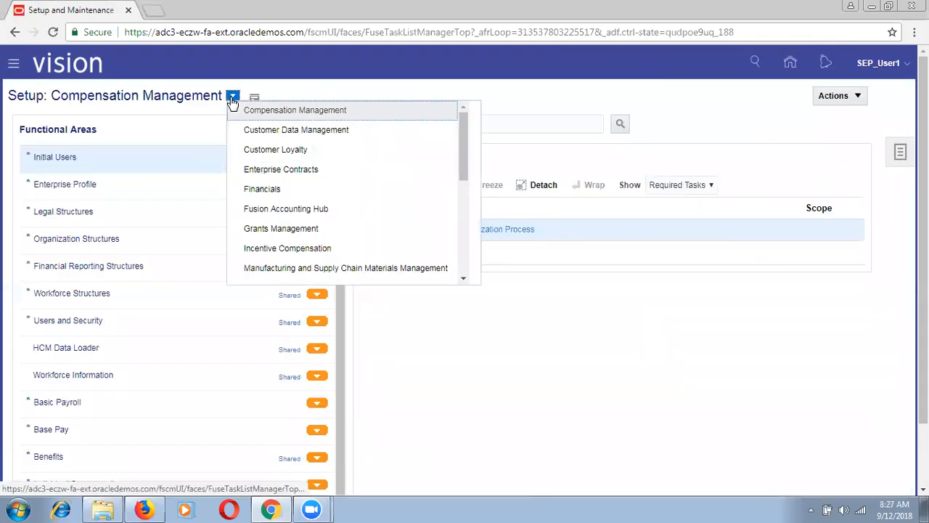
scroll(479, 265, down, 1)
scroll(479, 268, down, 3)
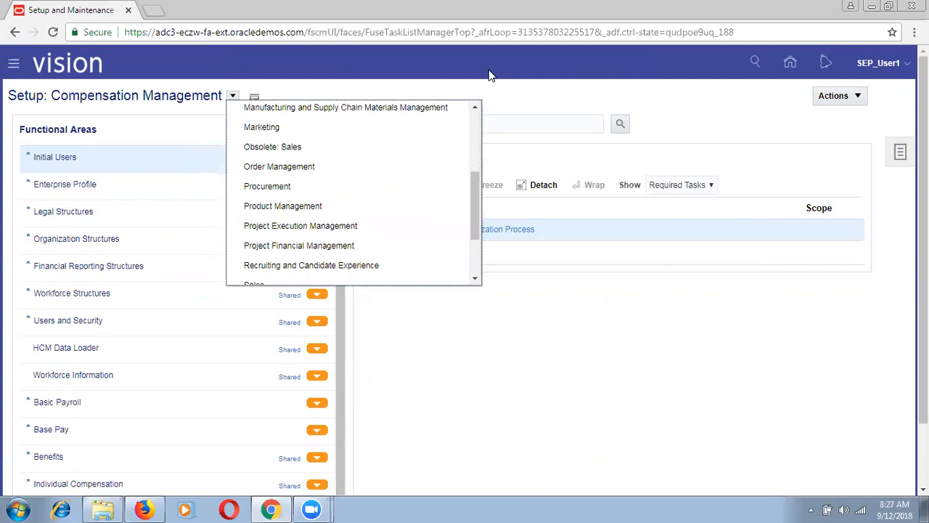
click(321, 186)
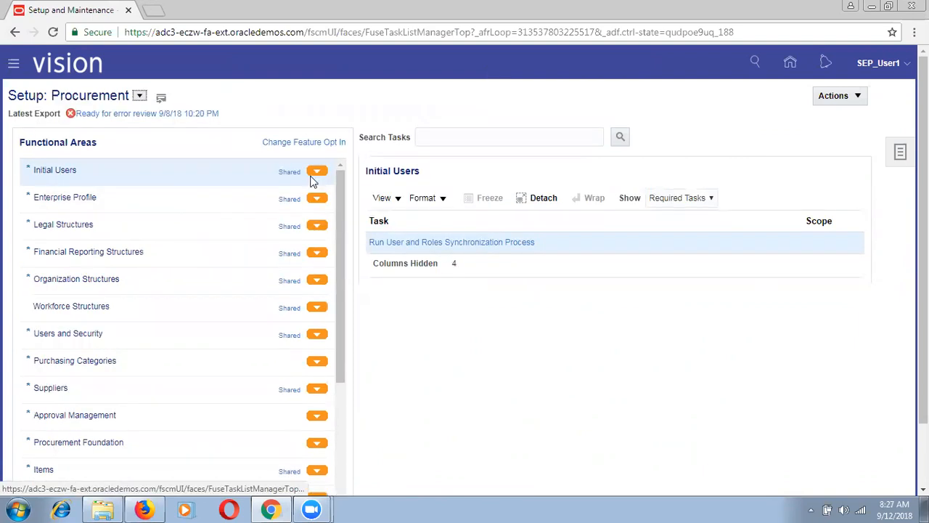
Step: List all tasks of the Initial Users functional area instead of only the required ones
click(149, 185)
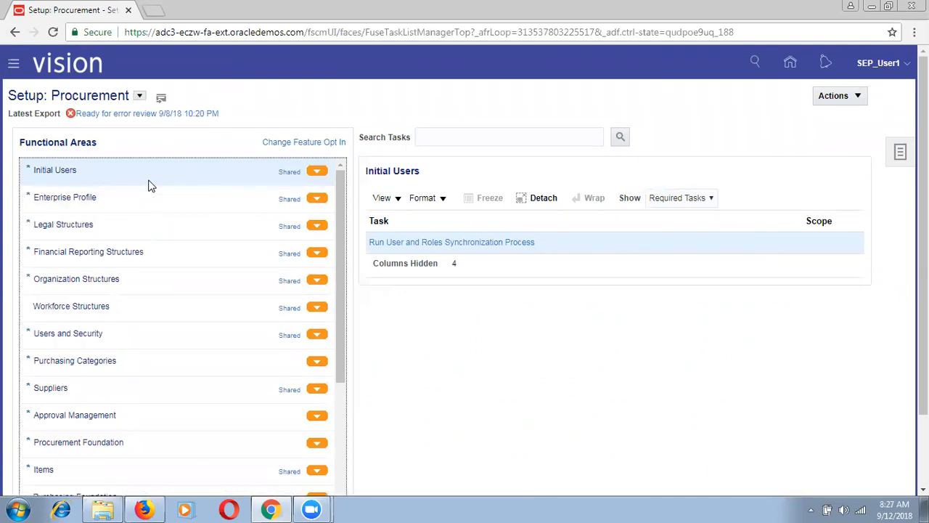
click(700, 202)
click(688, 213)
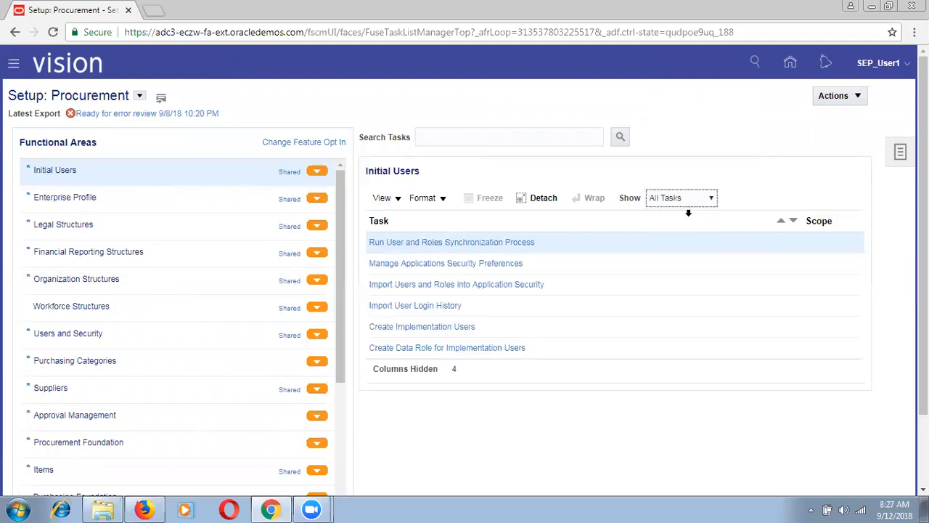
Step: Show all tasks of the Enterprise Profile functional area and open Manage Reference Data Sets
click(213, 211)
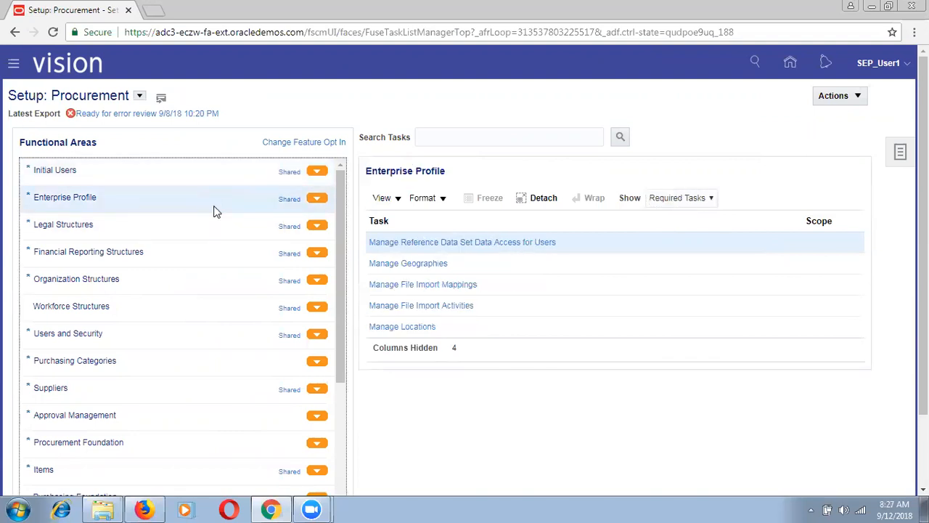
click(696, 203)
click(695, 213)
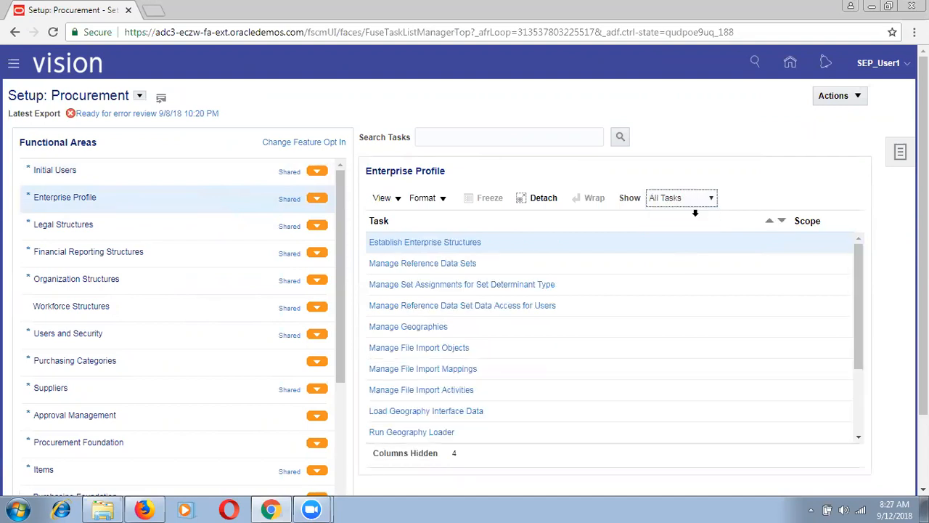
click(447, 265)
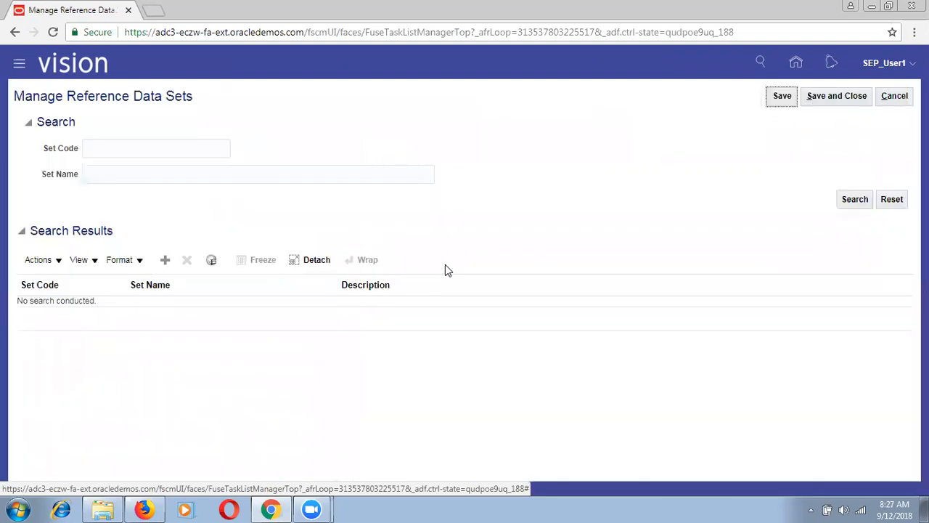
click(146, 148)
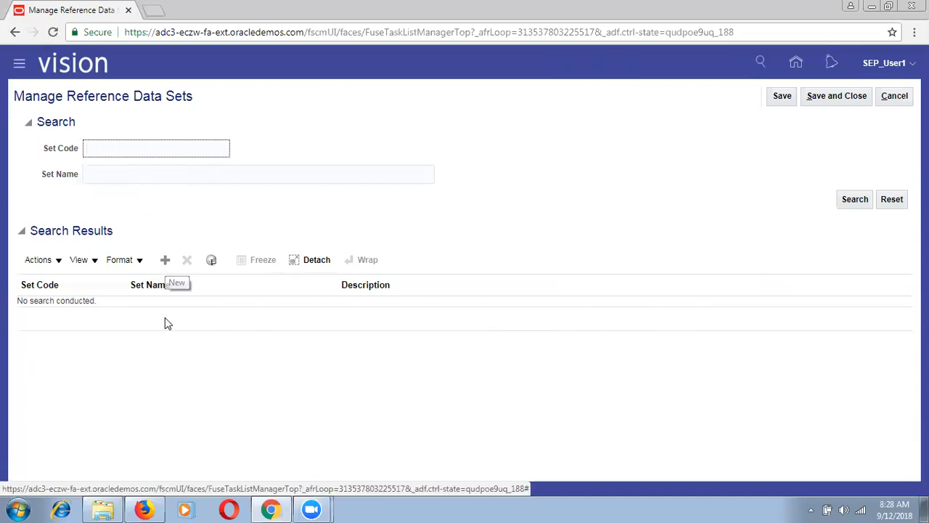
Step: Add a new reference data set row and give it the set code SEPDRS
click(166, 265)
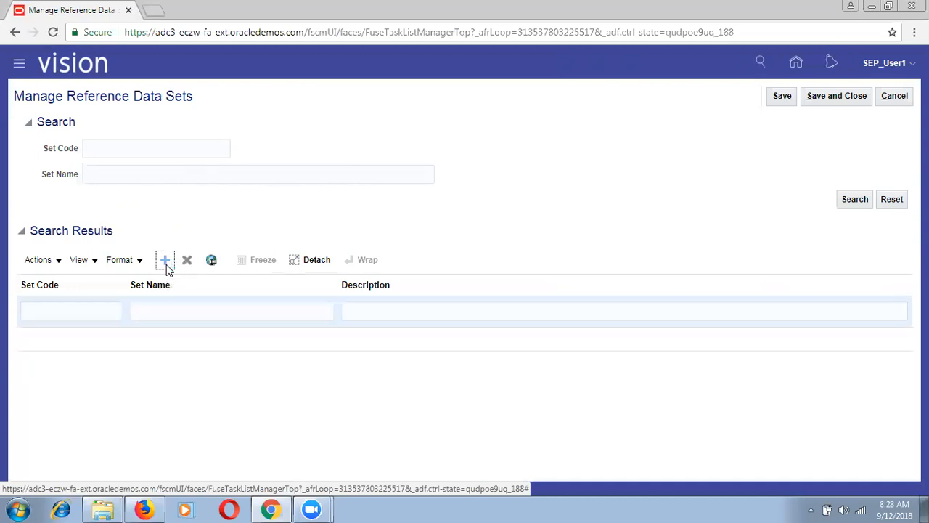
click(93, 310)
text(SEP)
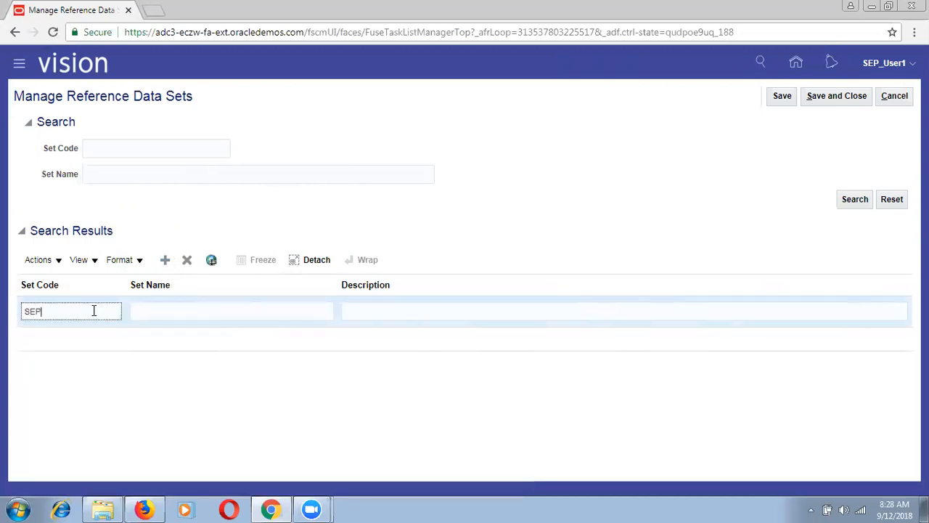
click(356, 2)
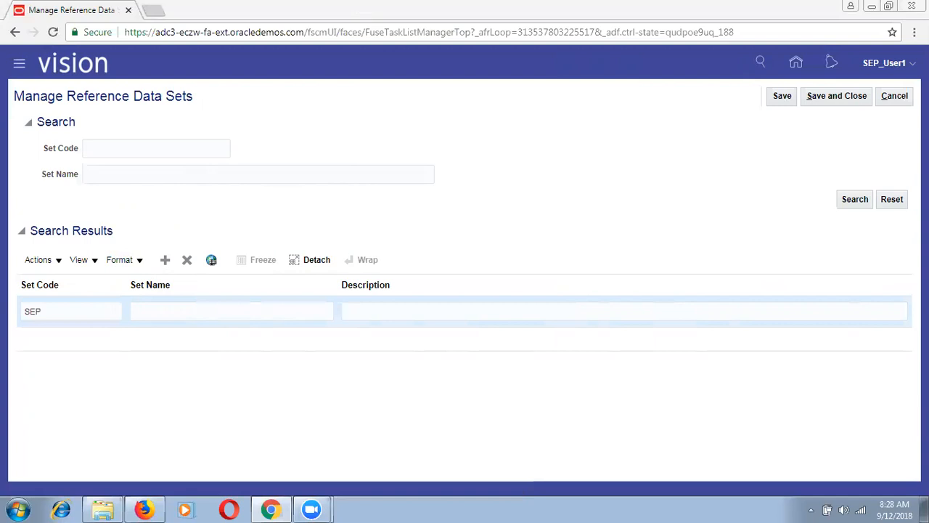
click(842, 105)
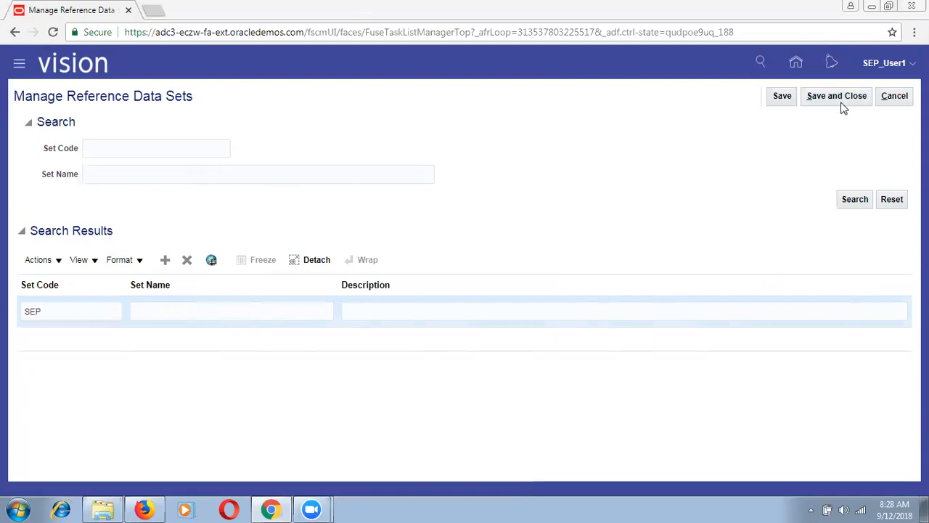
click(81, 307)
text(DRS)
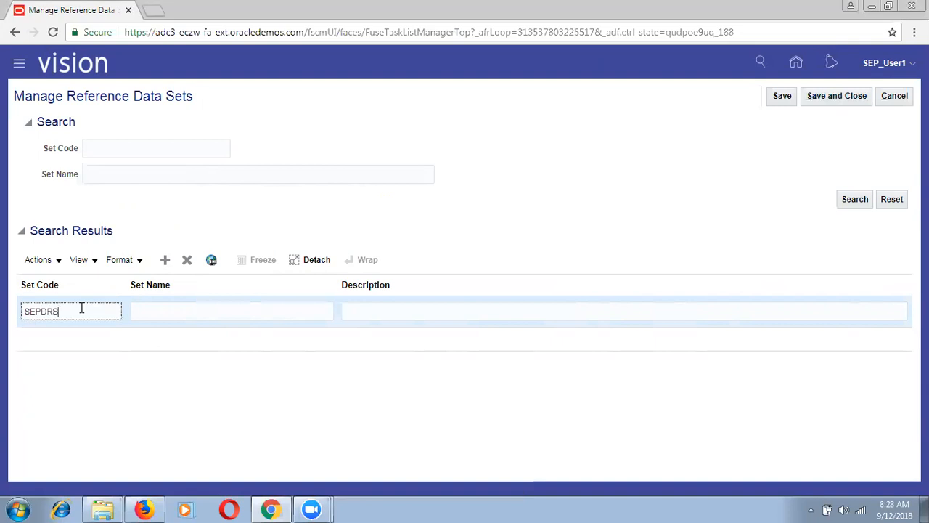
key(Tab)
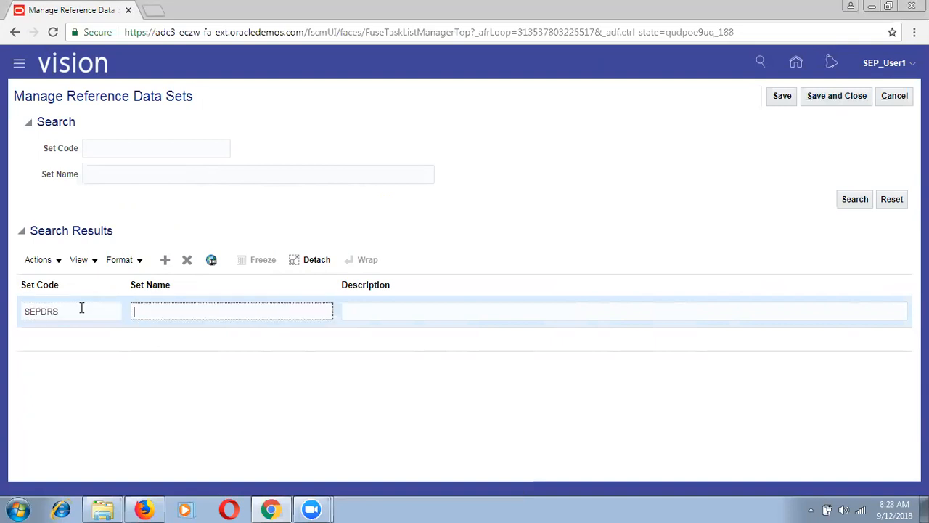
Step: Enter SEPDRS as the new set's name and "SEP Data Reference Set" as its description
text(SEPDRAS)
key(BackSpace)
key(BackSpace)
text(S)
key(Tab)
text(SEP Dat)
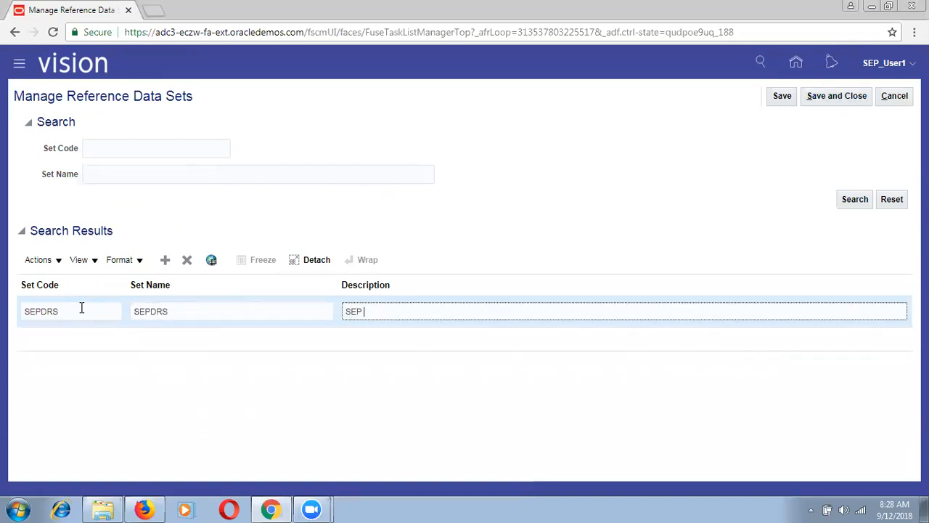
text(Reference Set)
click(84, 311)
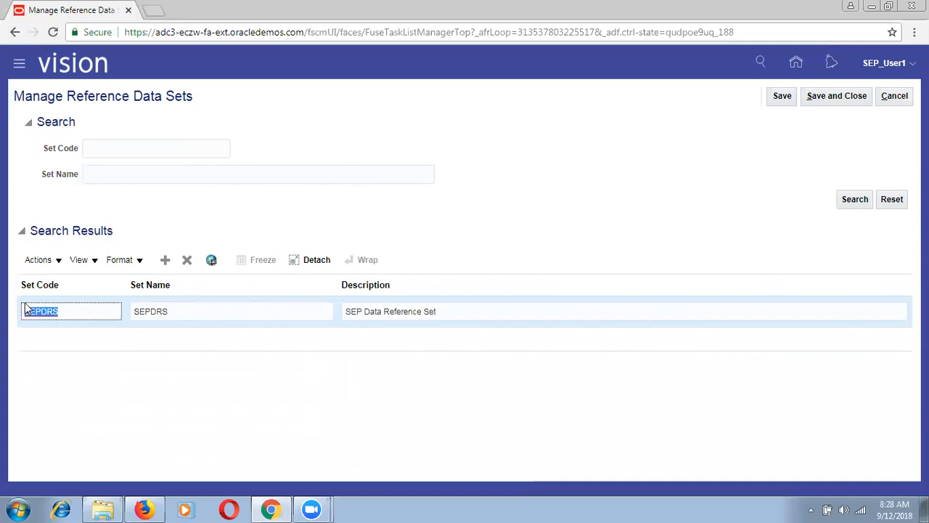
click(480, 309)
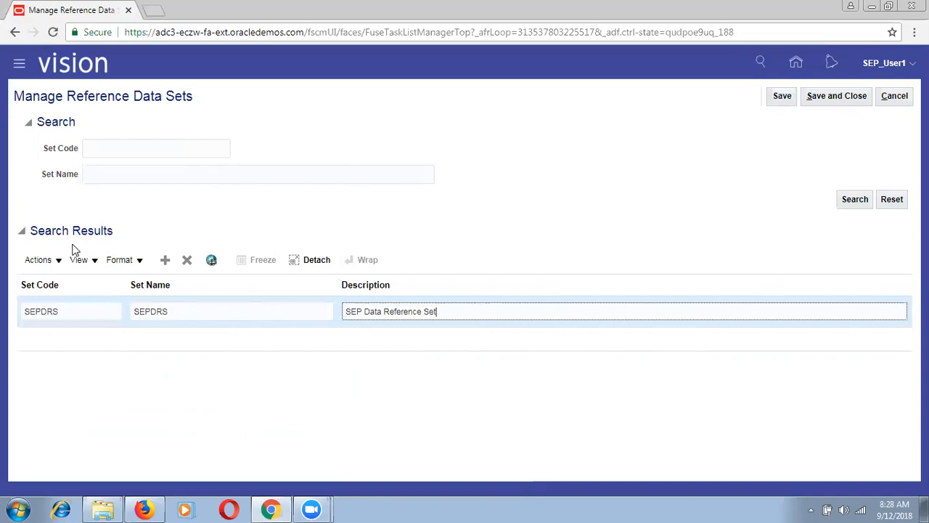
click(65, 281)
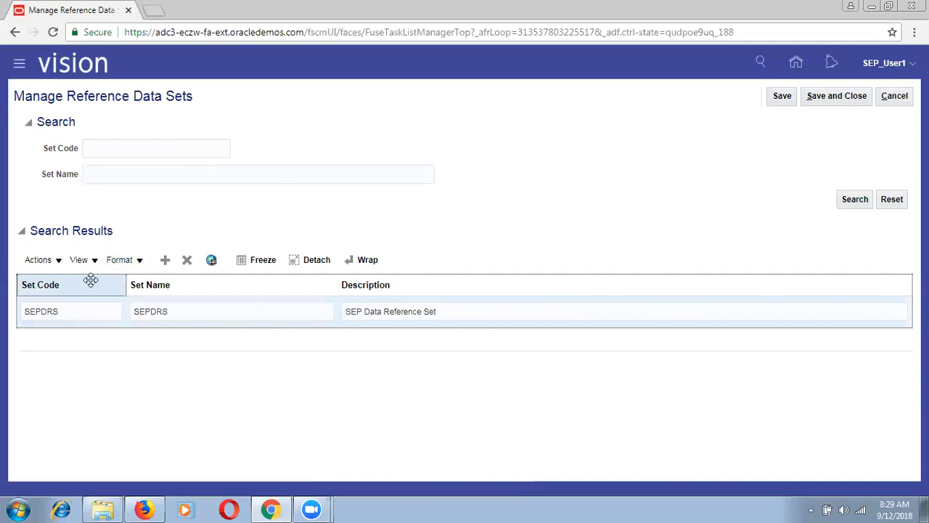
click(63, 310)
drag(62, 310, 2, 330)
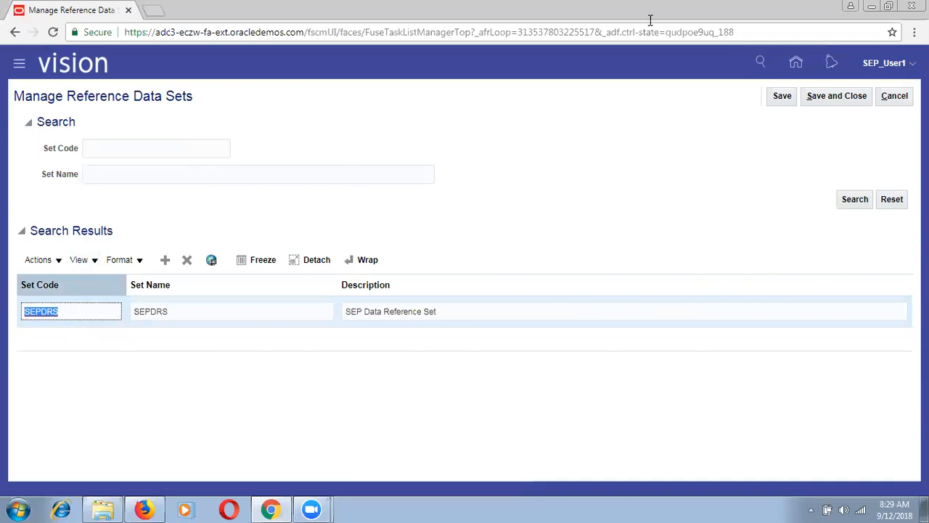
Step: Save the SEPDRS reference data set and close the page to return to the Procurement setup tasks
click(780, 95)
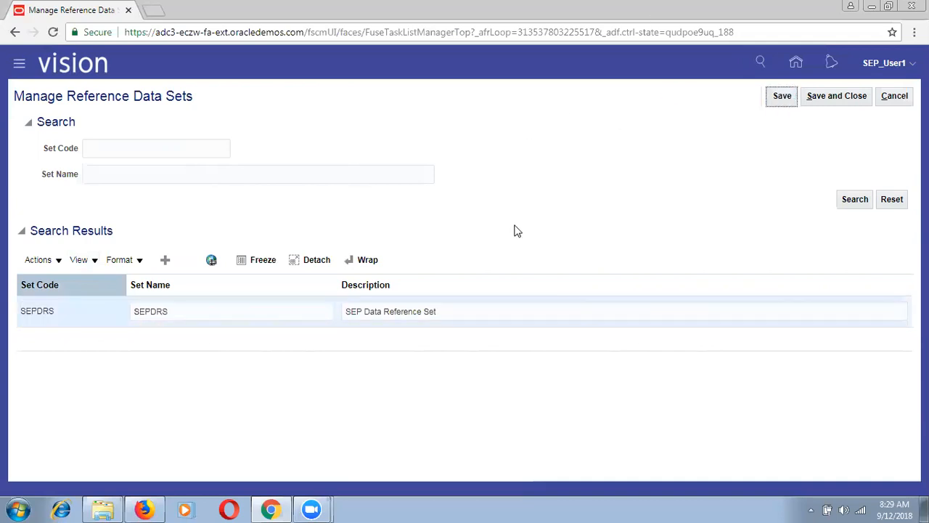
click(571, 303)
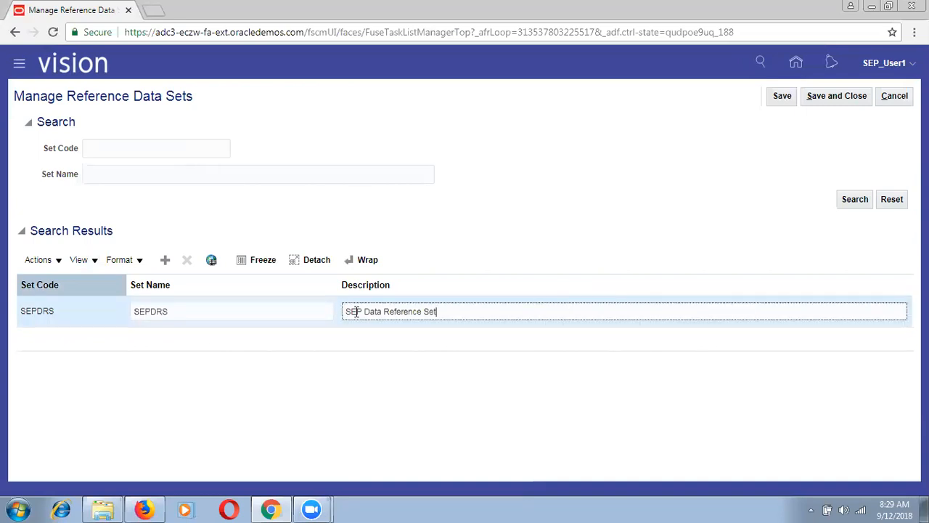
click(249, 313)
click(62, 313)
click(201, 314)
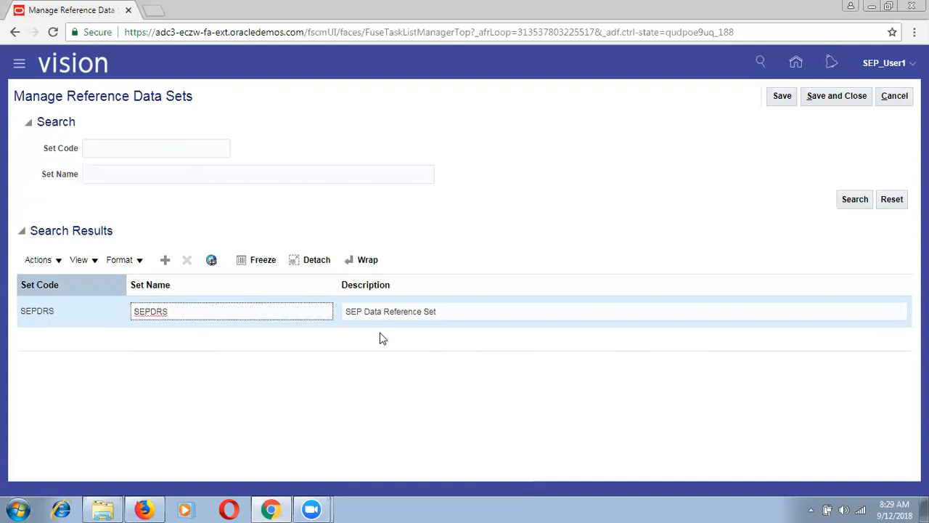
click(853, 97)
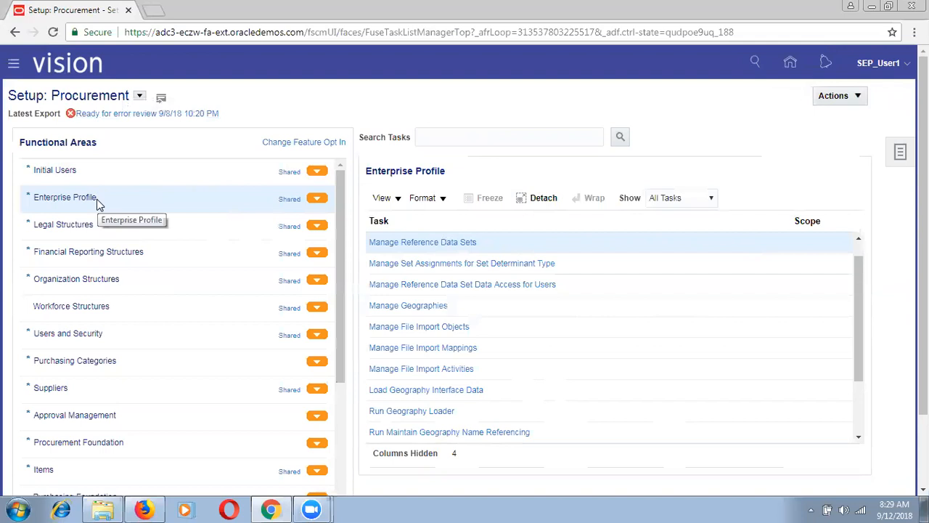
Step: Reopen Manage Reference Data Sets and search for set codes matching SEP%
click(449, 244)
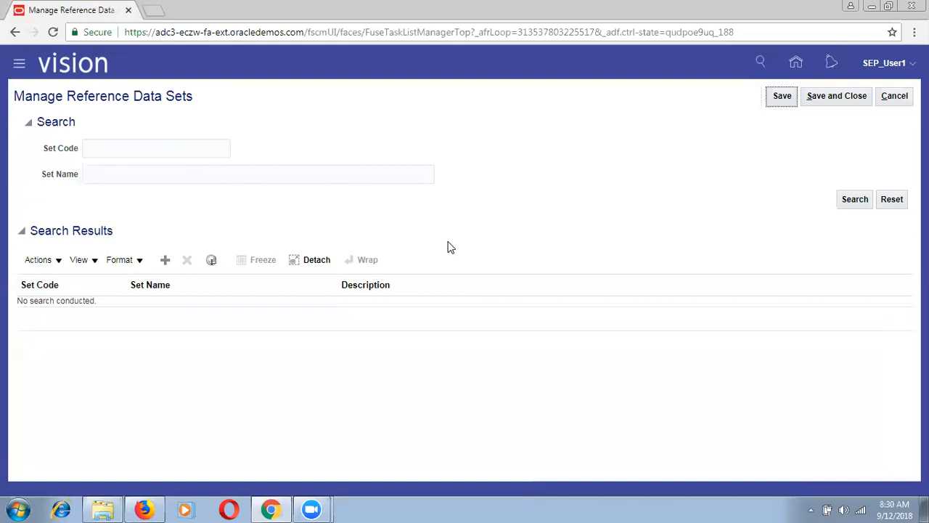
click(129, 152)
text(SEP)
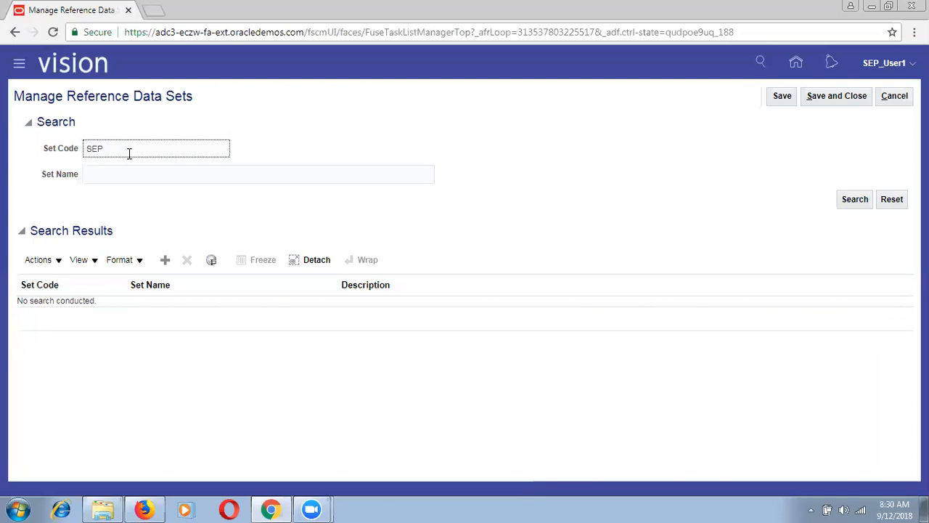
text(%)
click(866, 199)
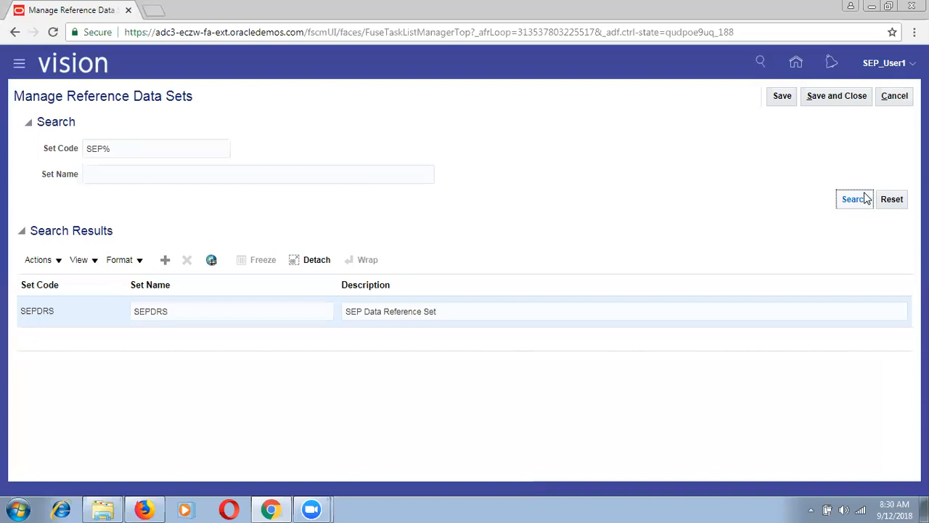
Step: Search the reference data sets again with the set code SEP, without the wildcard
click(131, 151)
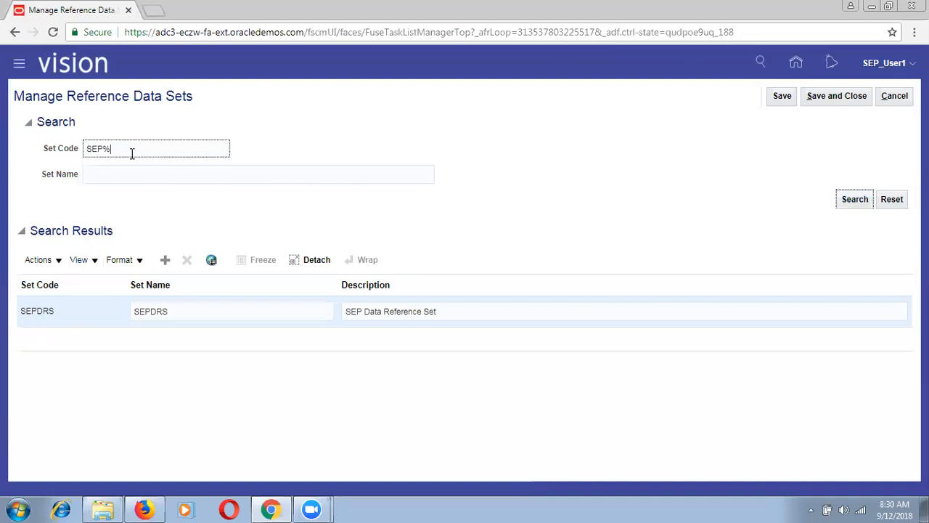
key(BackSpace)
click(857, 201)
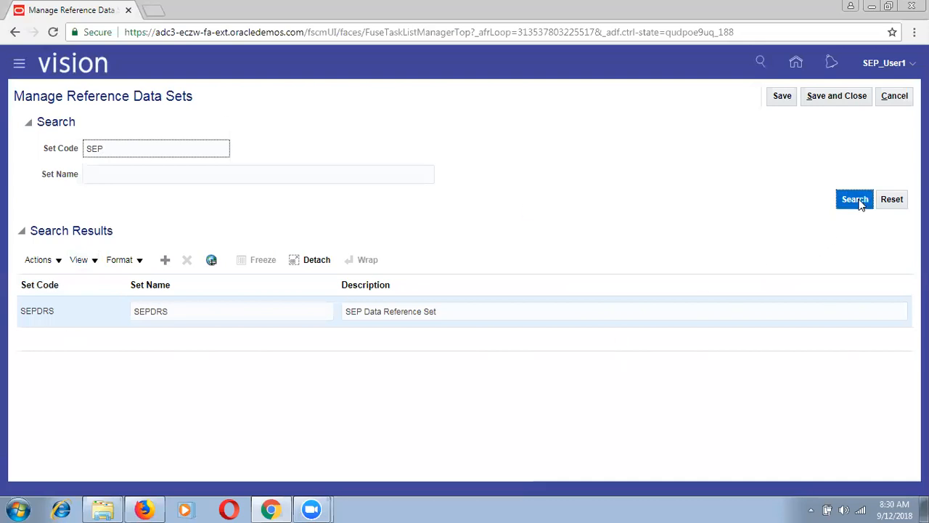
Step: Search the reference data sets for set codes starting with COMM
click(89, 321)
click(129, 143)
key(BackSpace)
key(BackSpace)
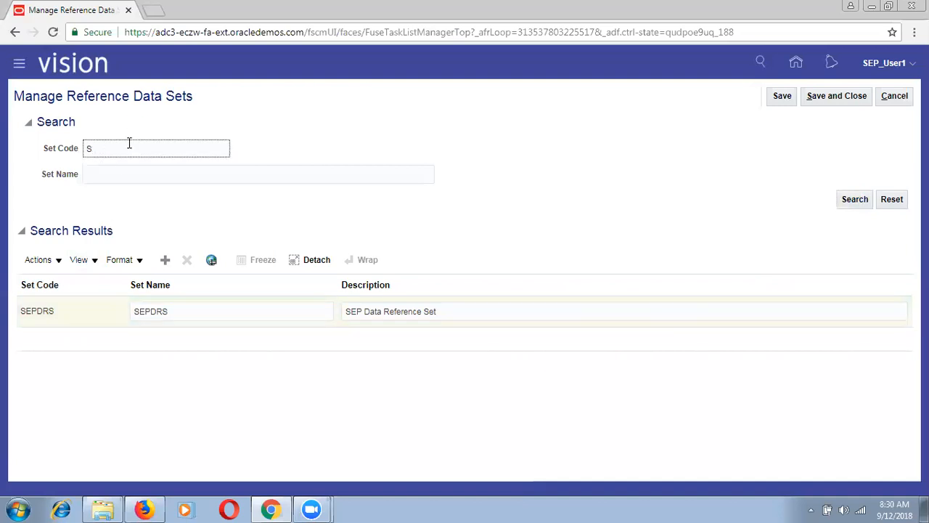
key(BackSpace)
text(Co)
key(BackSpace)
text(OMM)
click(853, 205)
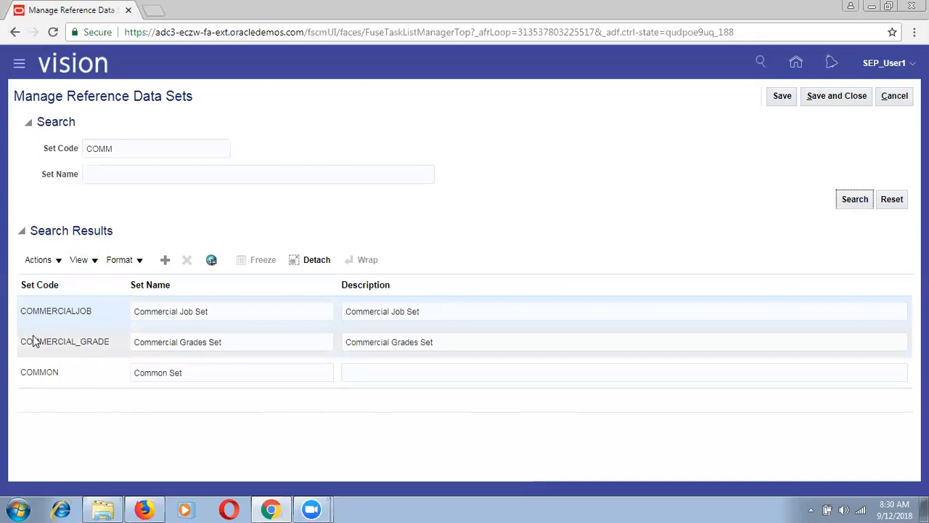
Step: Search the reference data sets for set codes matching SEP% again, and save and close the page
click(138, 153)
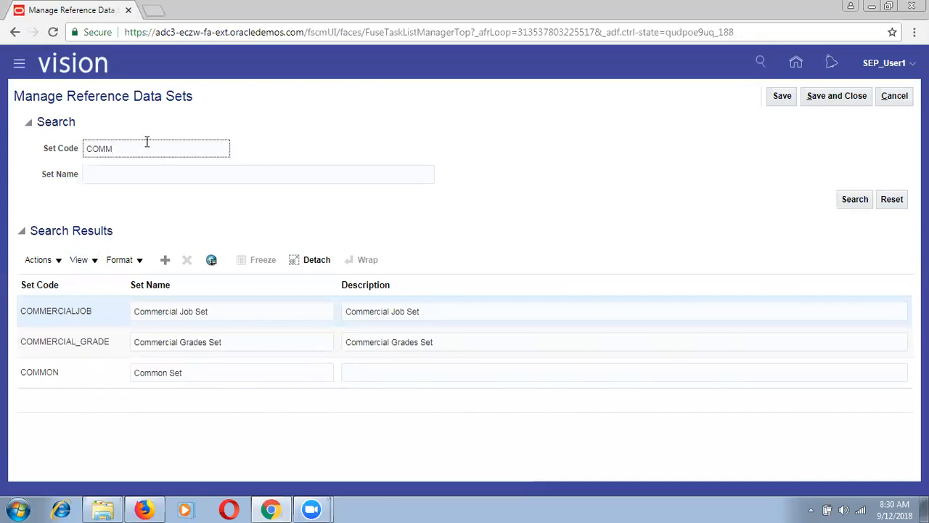
key(BackSpace)
key(BackSpace)
key(BackSpace)
key(BackSpace)
text(SEP%)
key(Return)
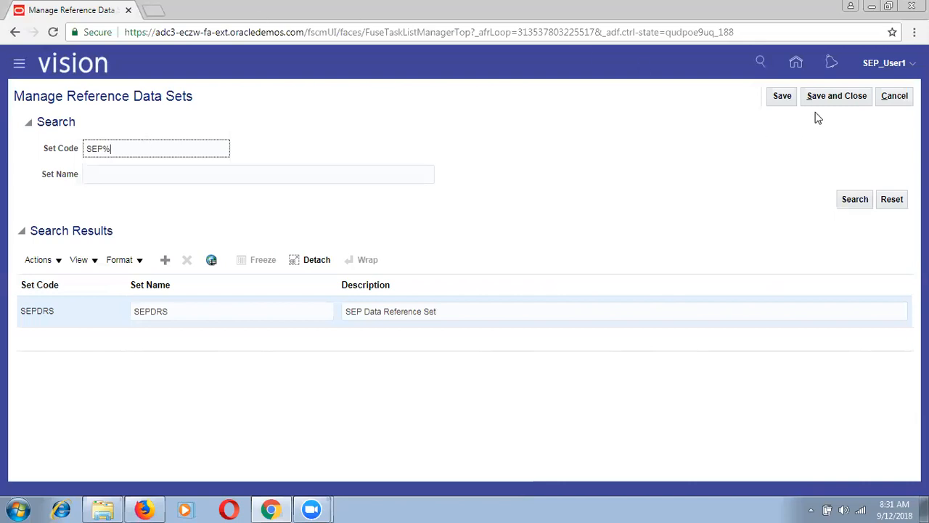
click(828, 98)
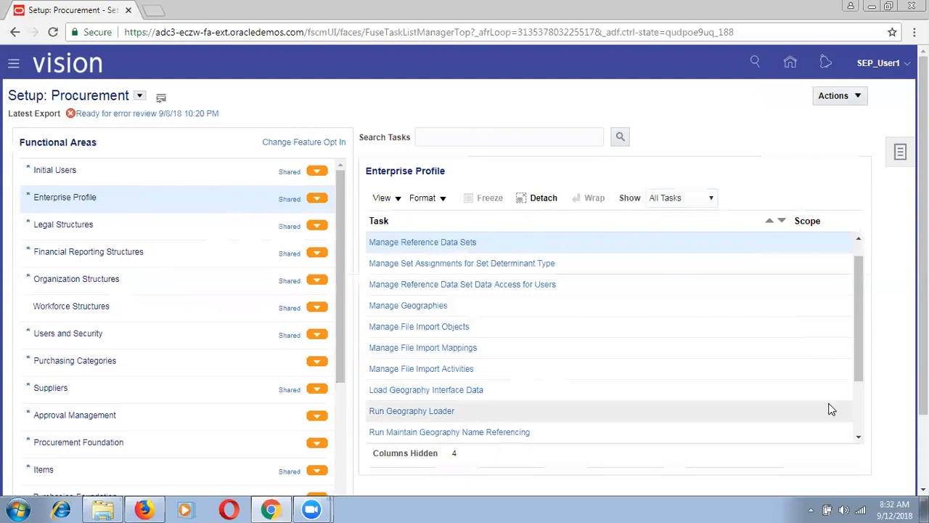
click(859, 435)
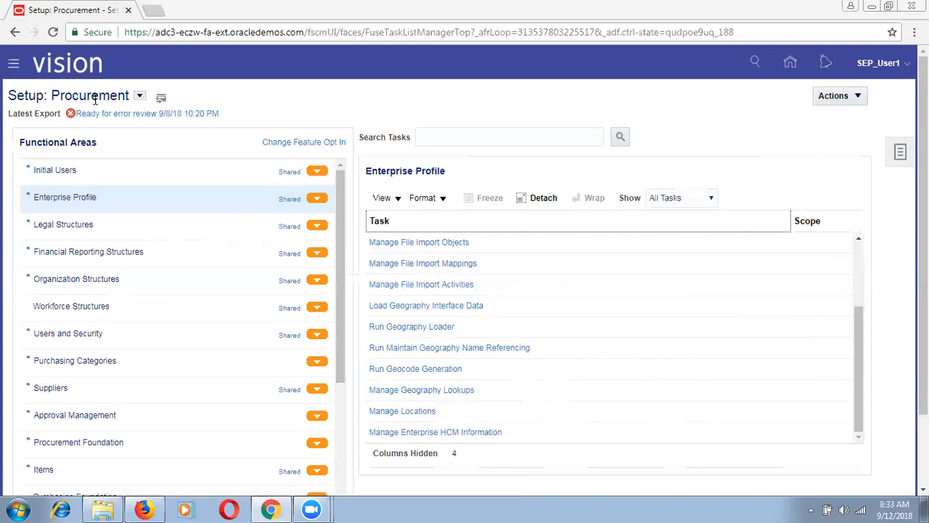
click(92, 199)
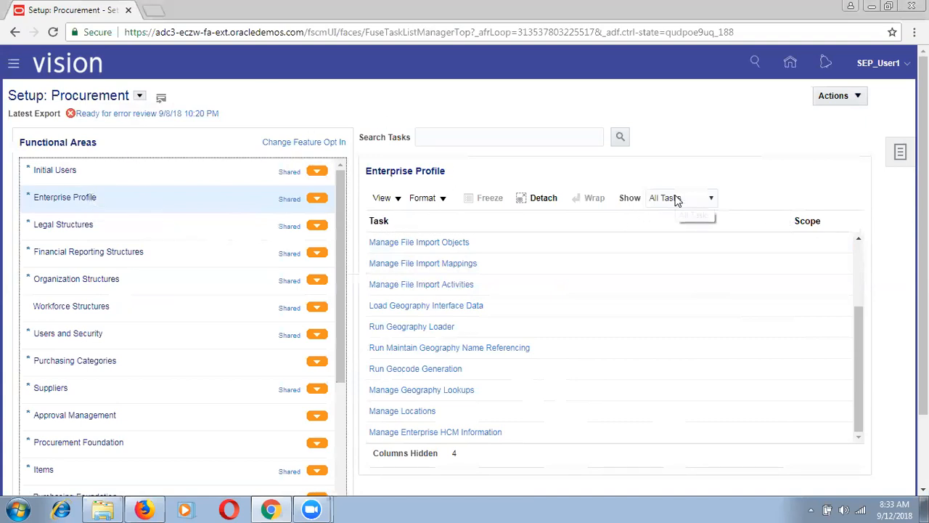
click(393, 413)
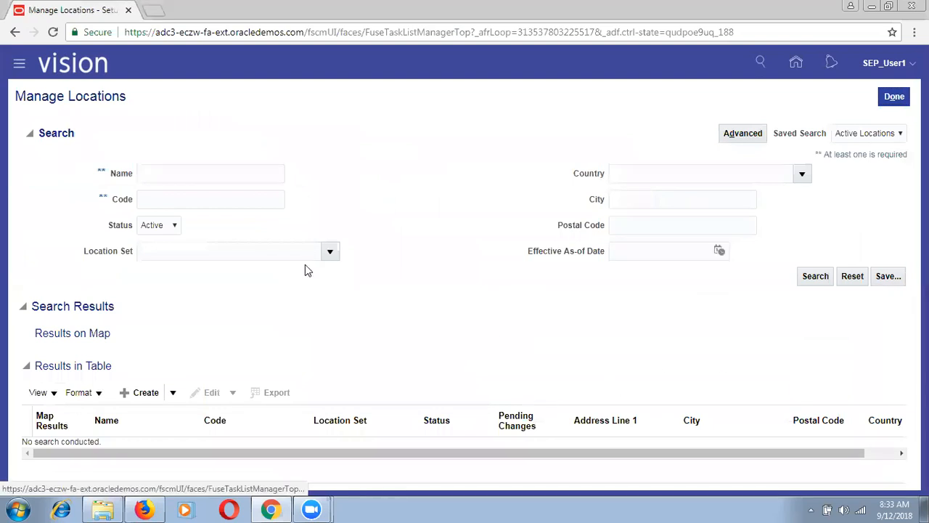
click(226, 165)
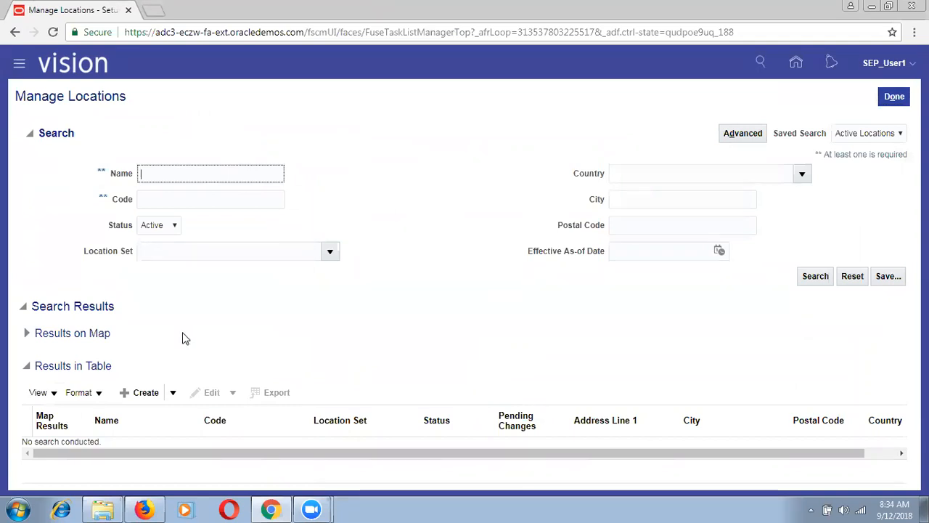
click(139, 393)
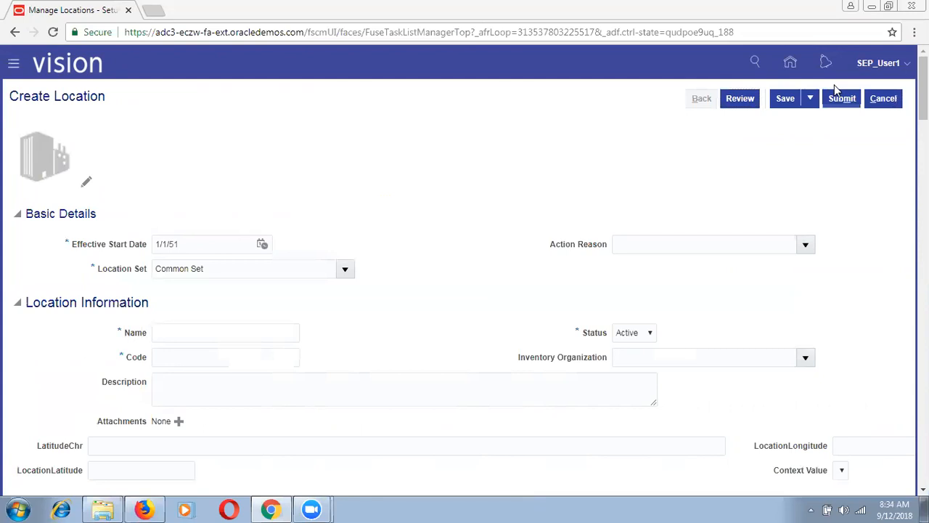
click(883, 98)
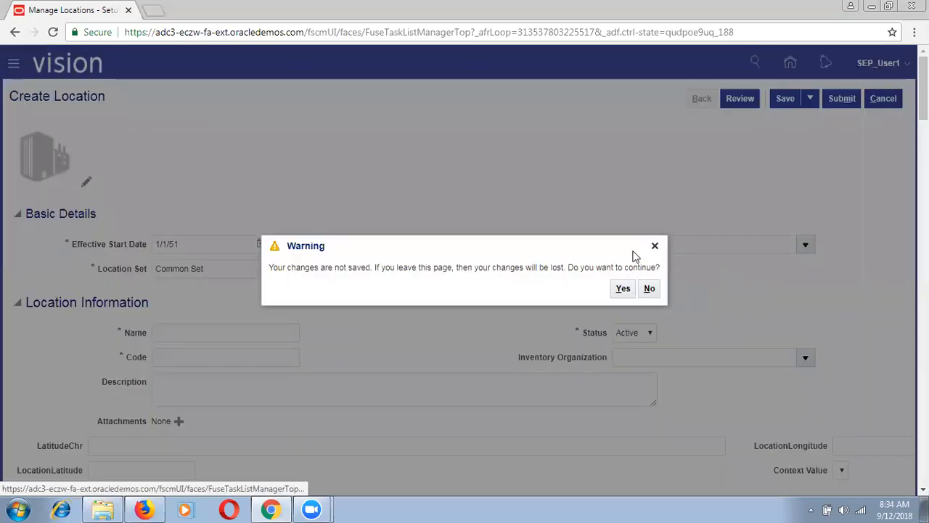
click(623, 289)
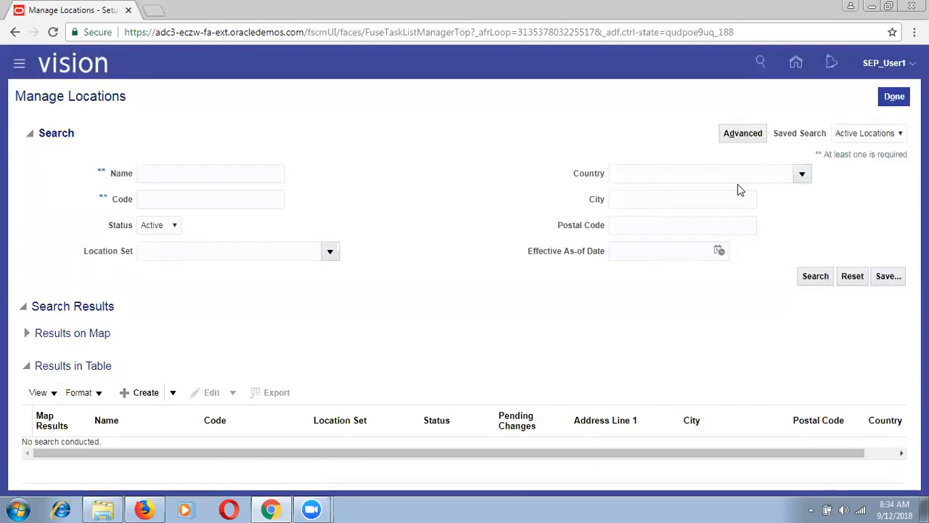
click(893, 96)
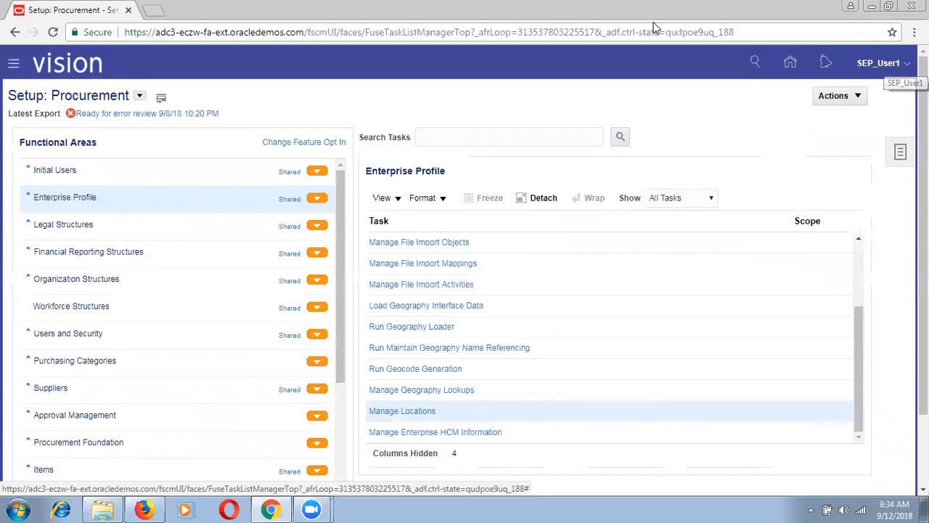
Step: Reopen Setup and Maintenance from the user's settings and switch the setup offering to Procurement
click(905, 63)
click(773, 219)
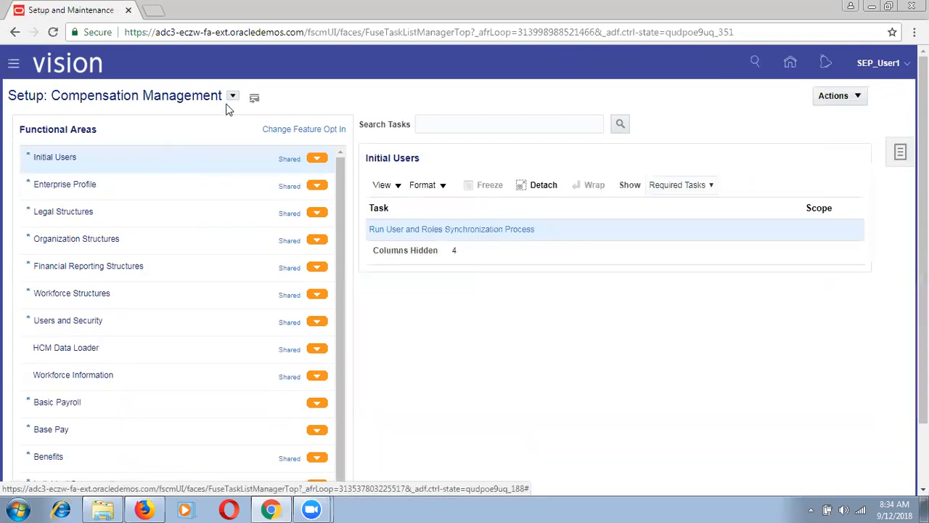
click(233, 97)
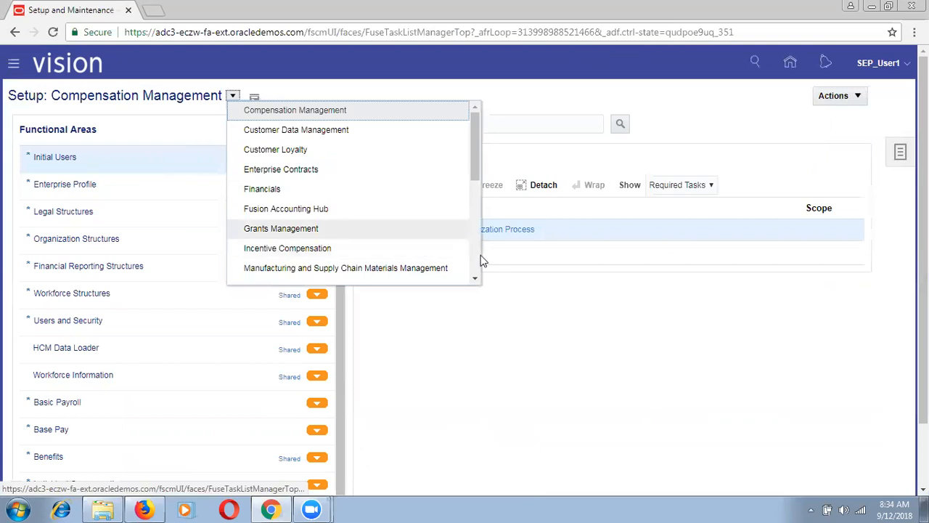
click(129, 196)
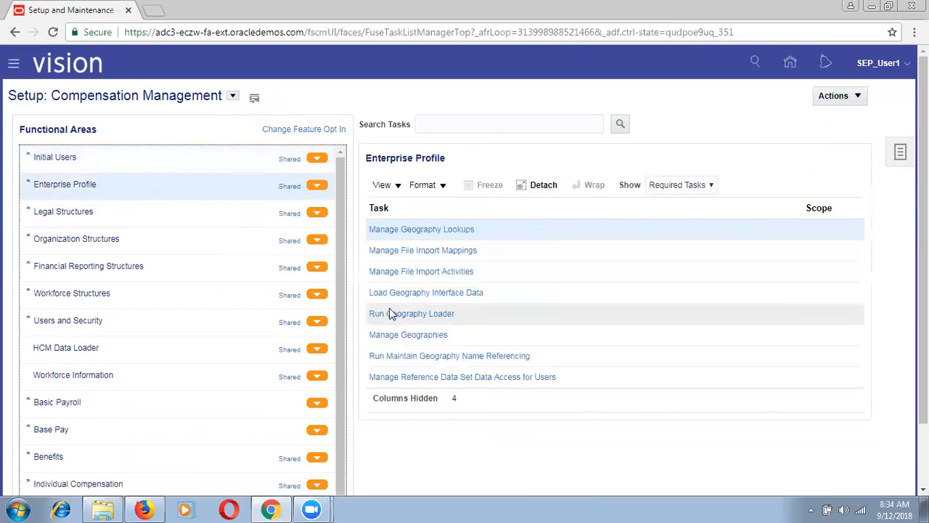
click(233, 97)
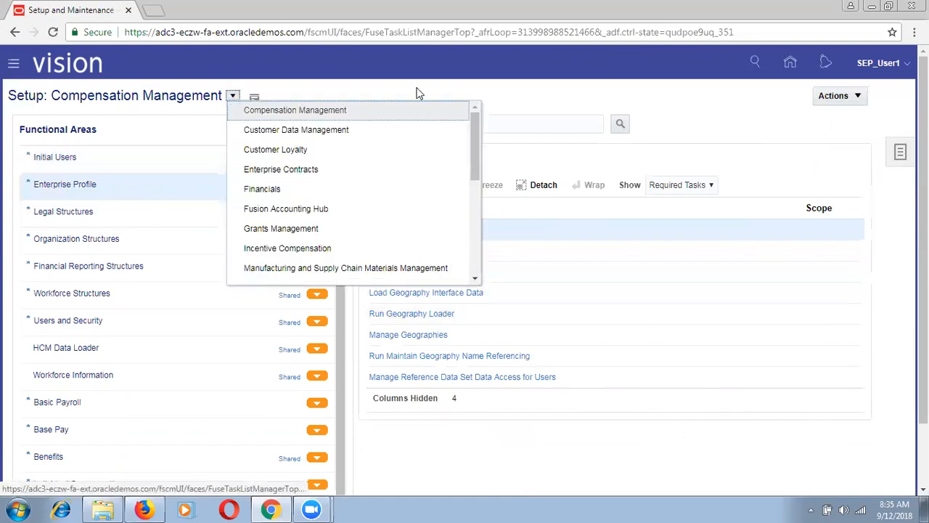
click(473, 227)
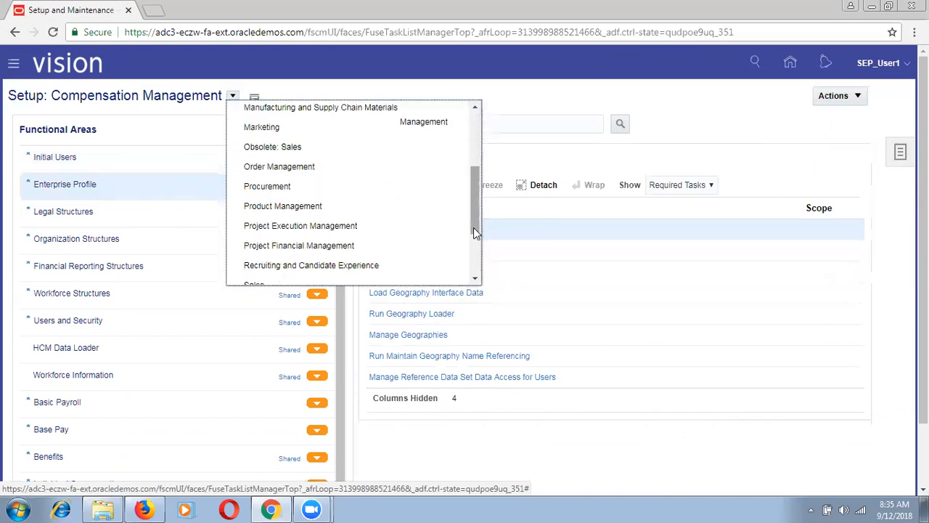
click(329, 191)
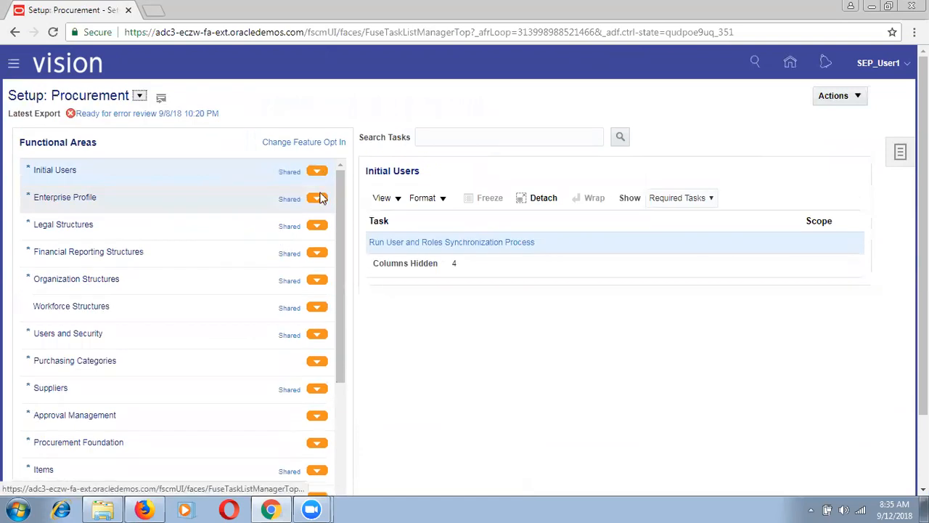
Step: Show all tasks of the Enterprise Profile functional area and open Manage Locations
click(243, 209)
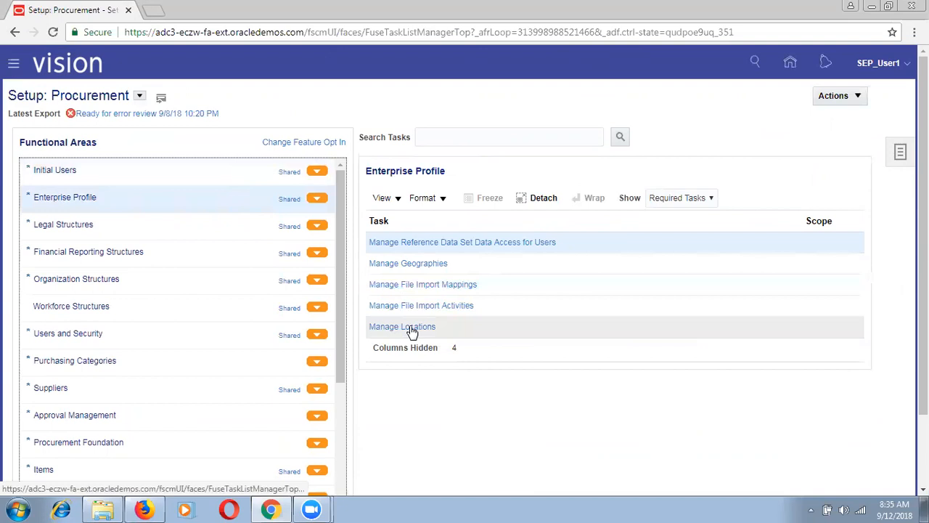
click(662, 202)
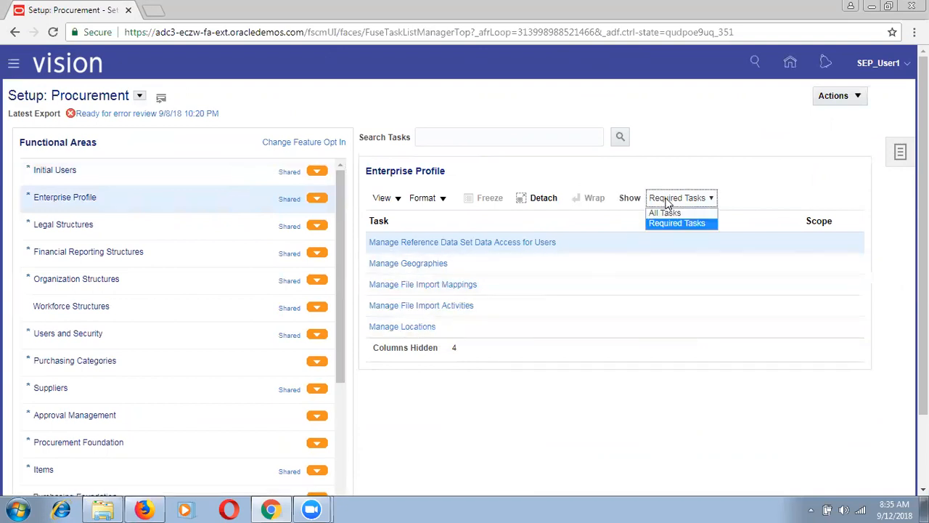
click(663, 209)
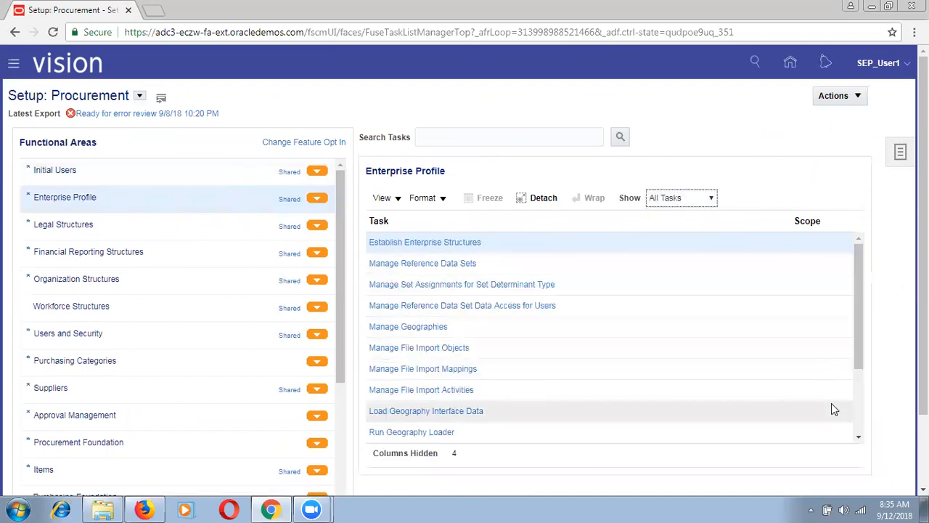
drag(859, 328, 861, 388)
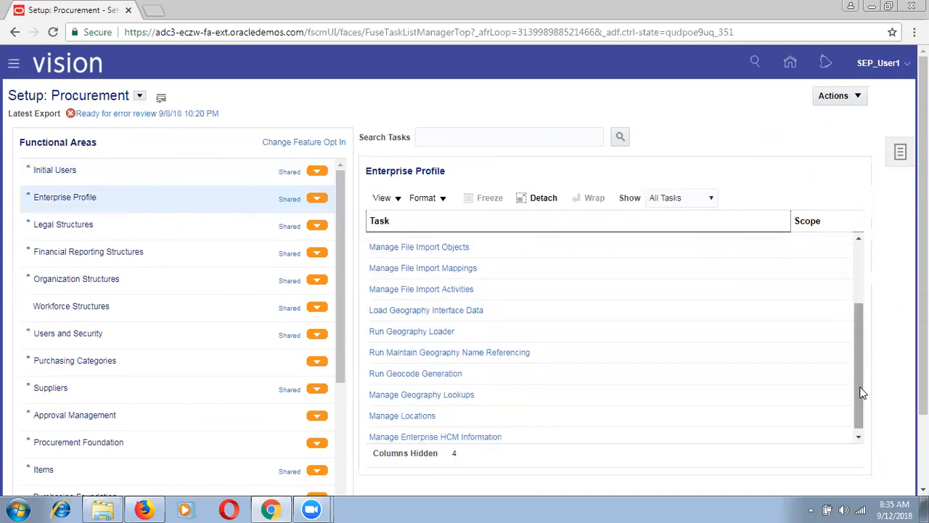
click(430, 419)
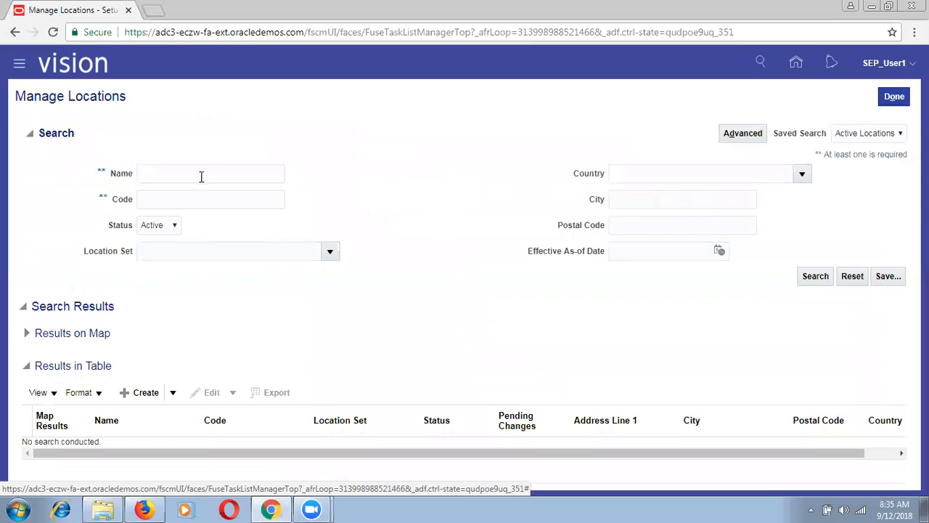
Step: Start creating a new location and set its effective start date to 1/1/18
click(201, 179)
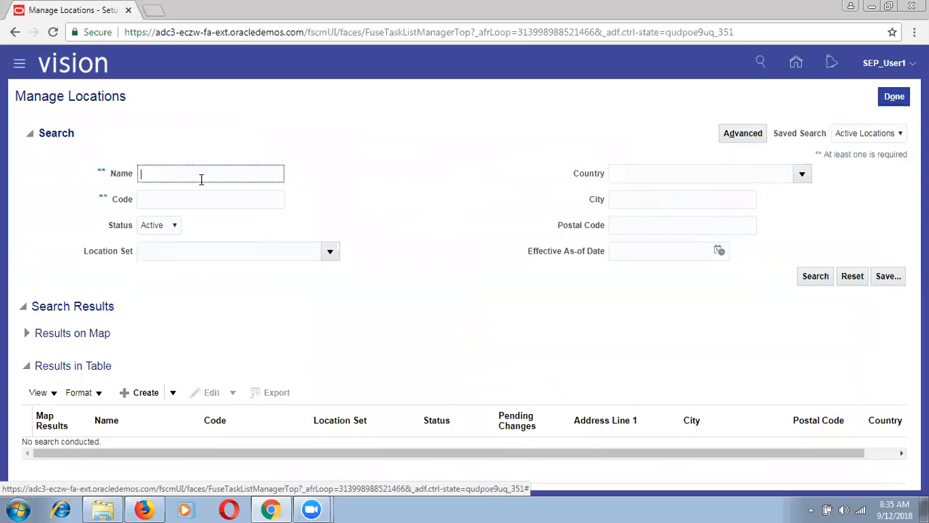
click(127, 396)
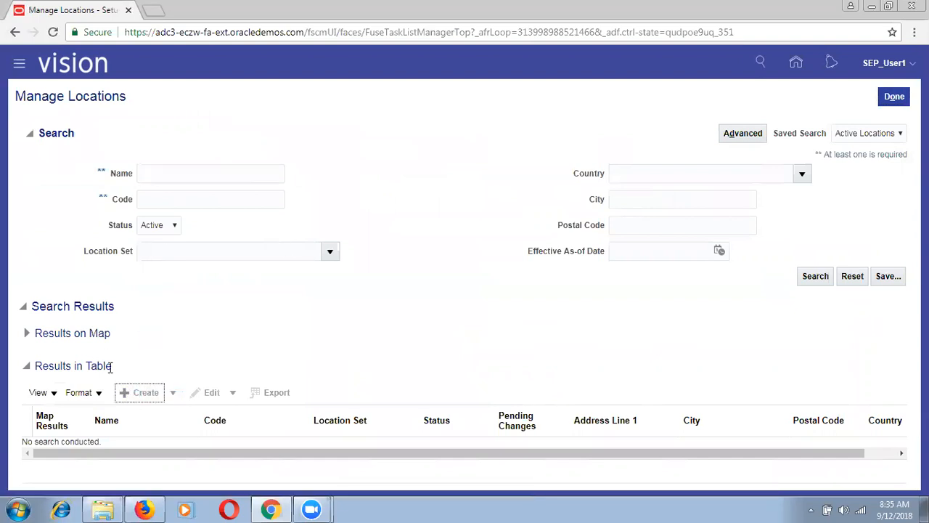
drag(190, 244, 141, 247)
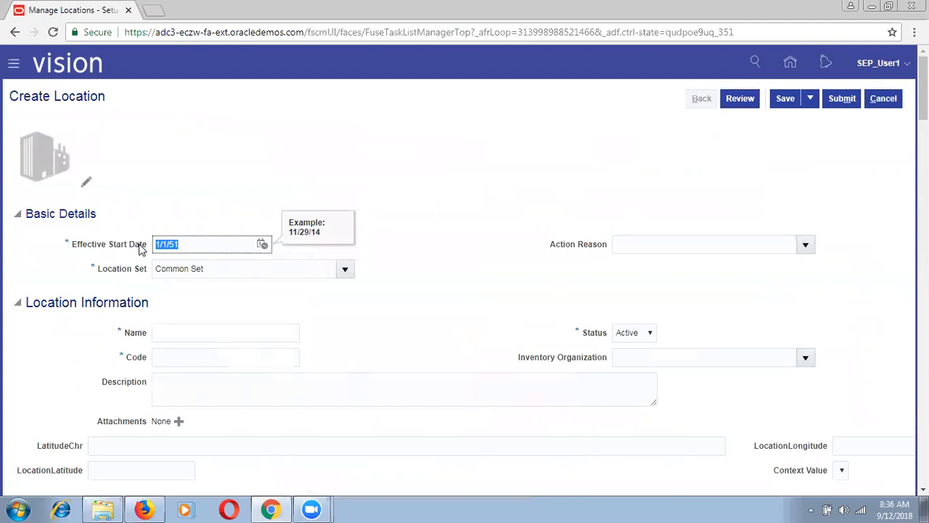
click(262, 245)
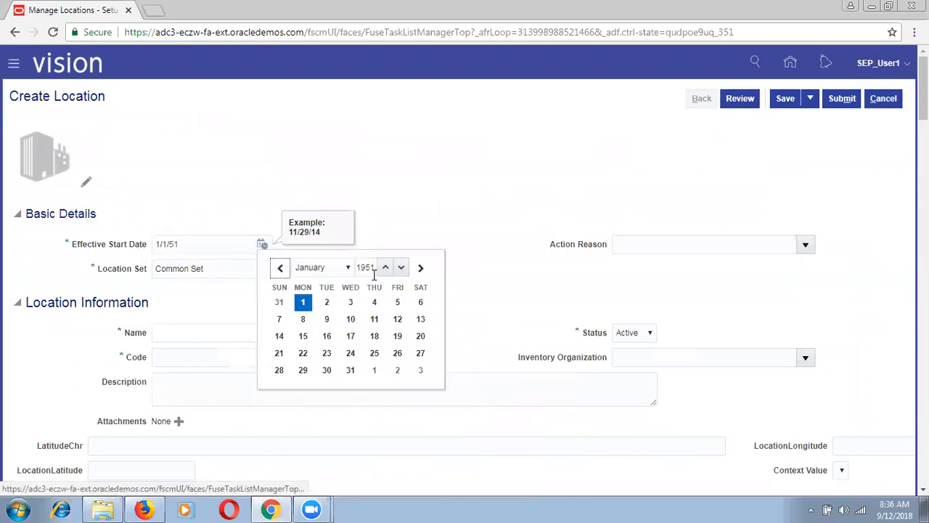
click(375, 268)
key(BackSpace)
key(BackSpace)
key(BackSpace)
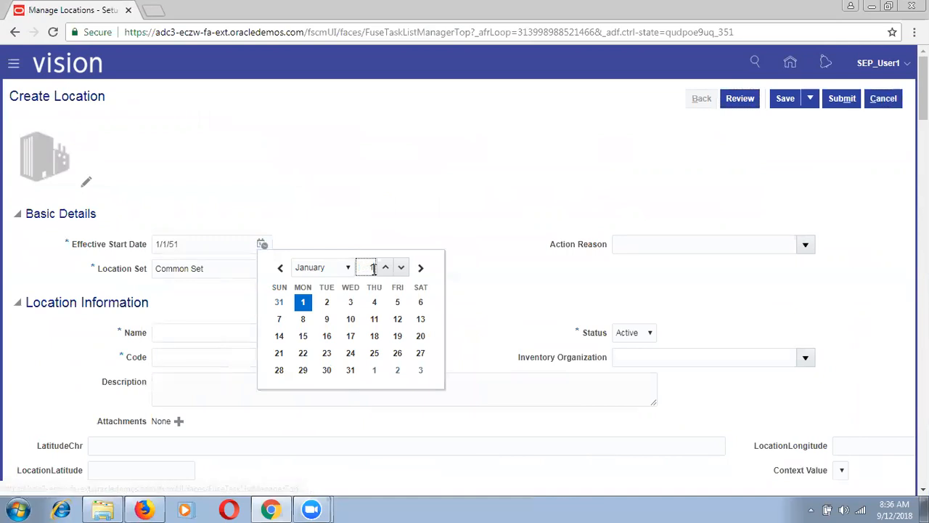
text(2018)
key(Tab)
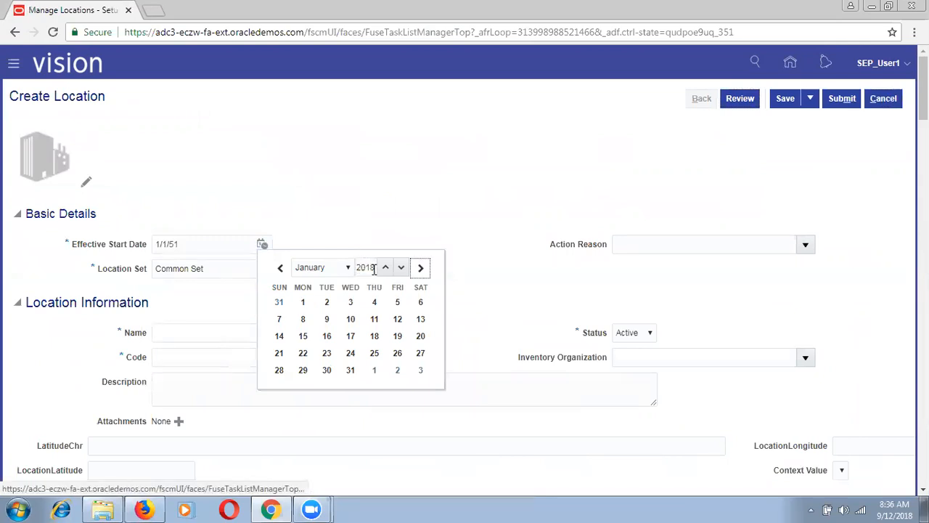
click(304, 302)
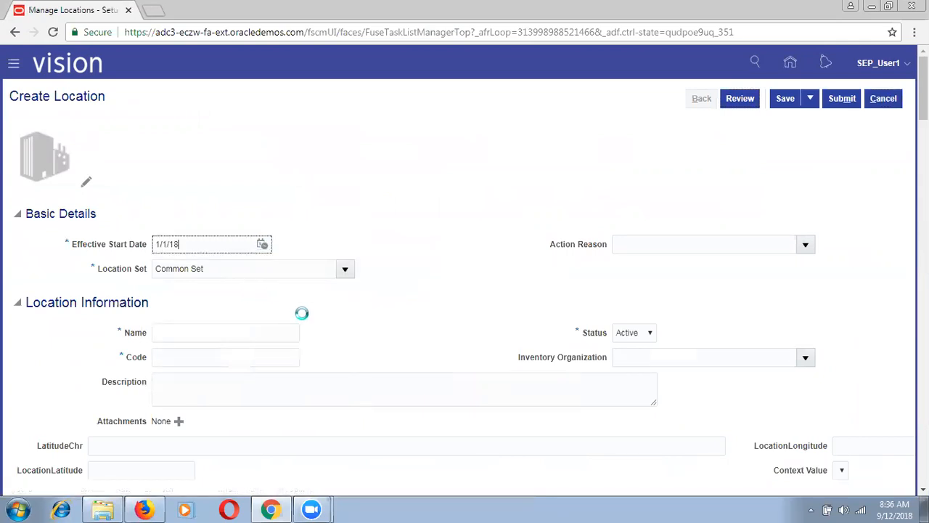
drag(147, 269, 99, 278)
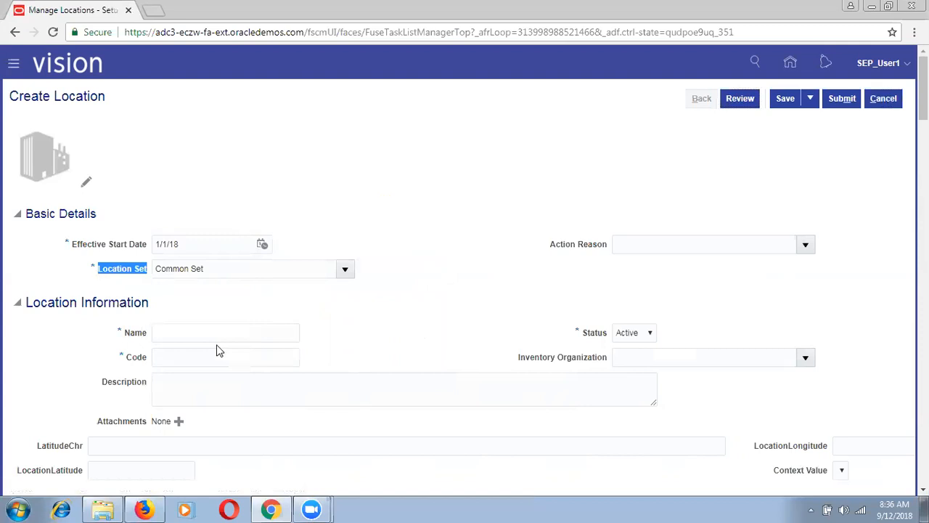
click(236, 267)
drag(237, 267, 151, 266)
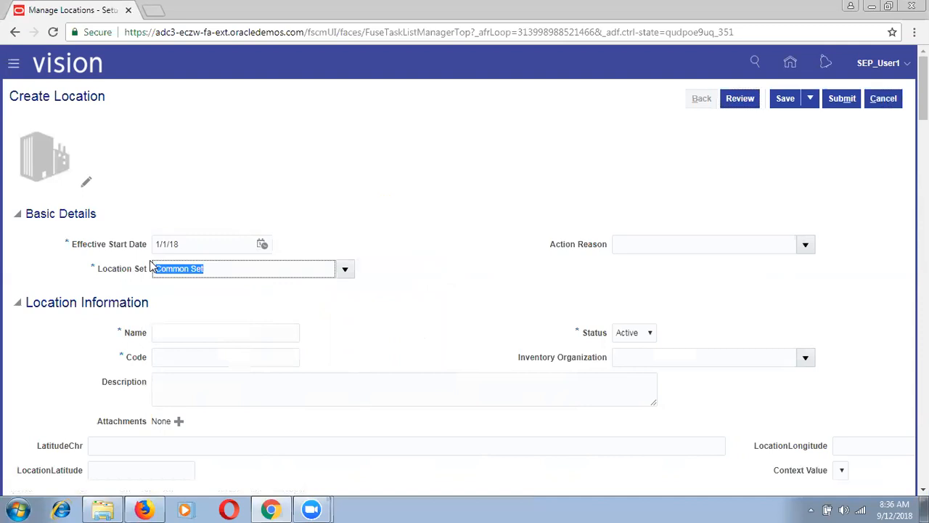
key(BackSpace)
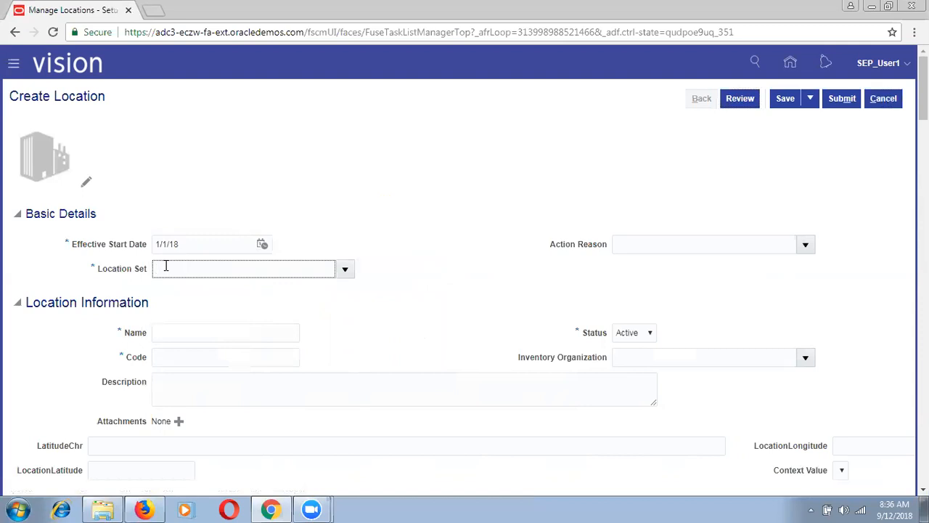
text(SEP)
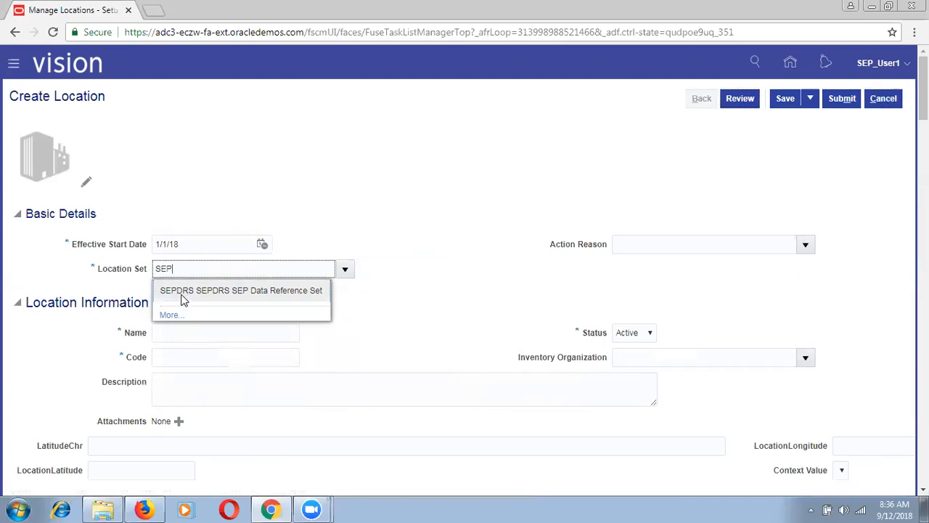
key(BackSpace)
key(BackSpace)
key(BackSpace)
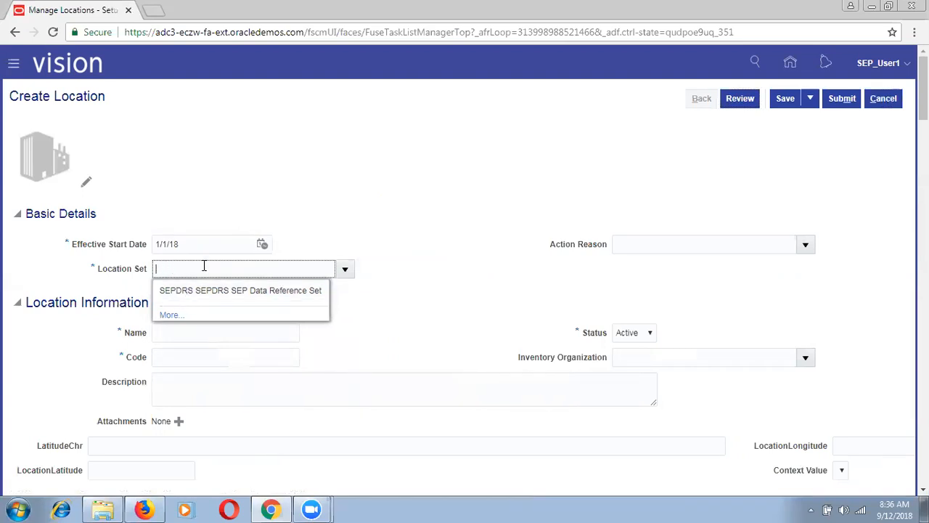
click(334, 240)
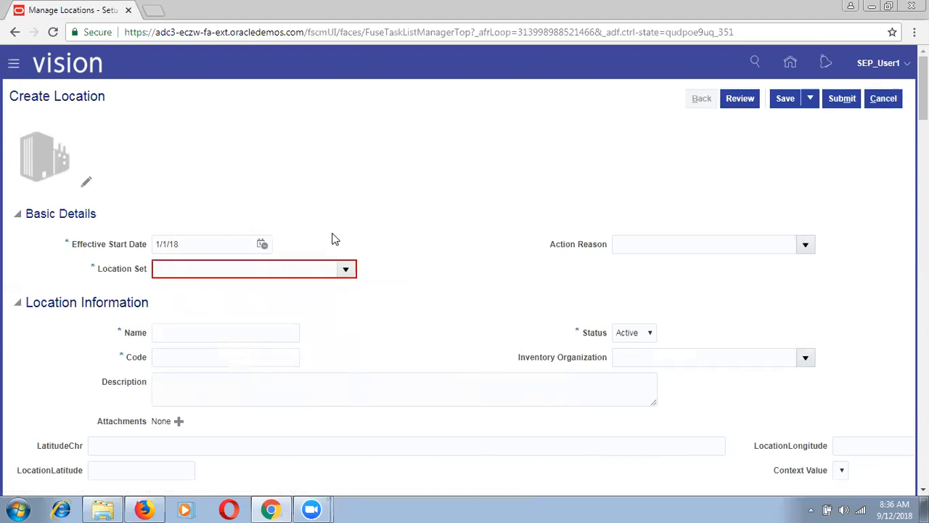
Step: Search the location sets for reference data set codes matching SEP% and assign SEPDRS as the location set
click(345, 274)
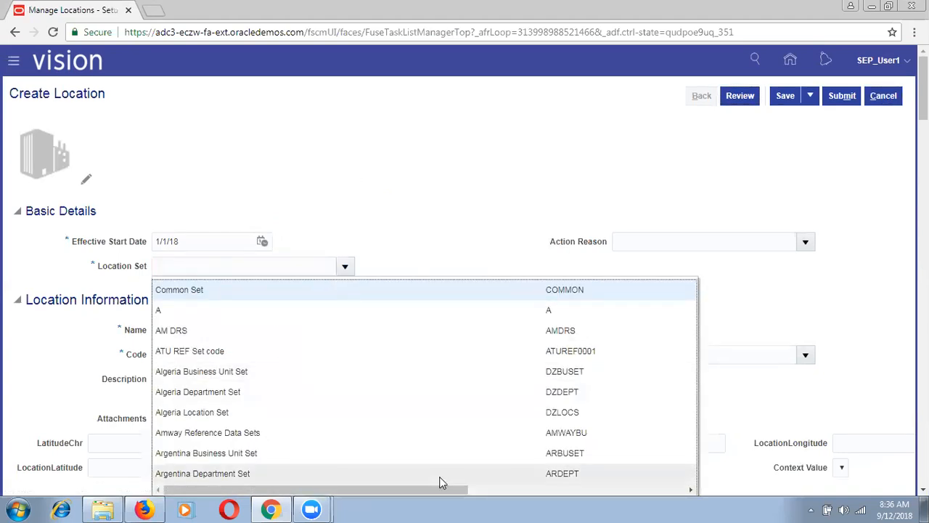
drag(923, 90, 924, 97)
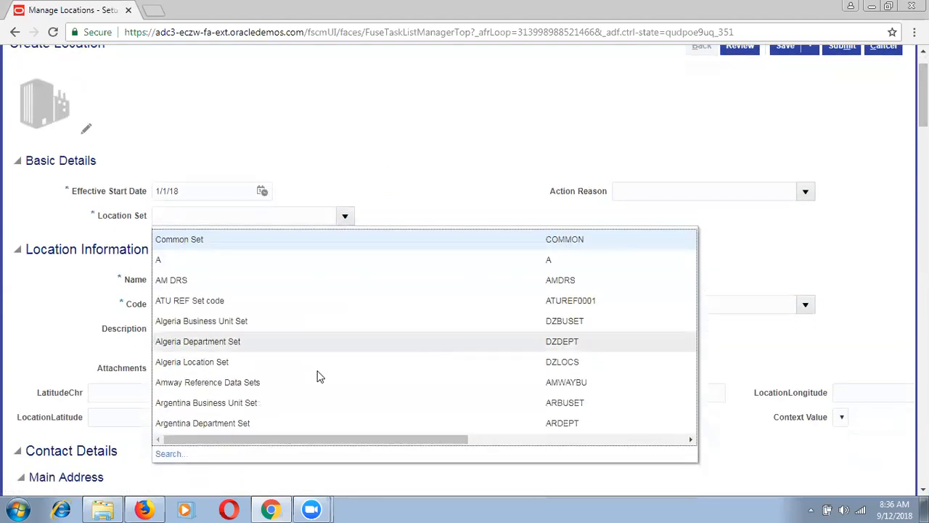
click(167, 454)
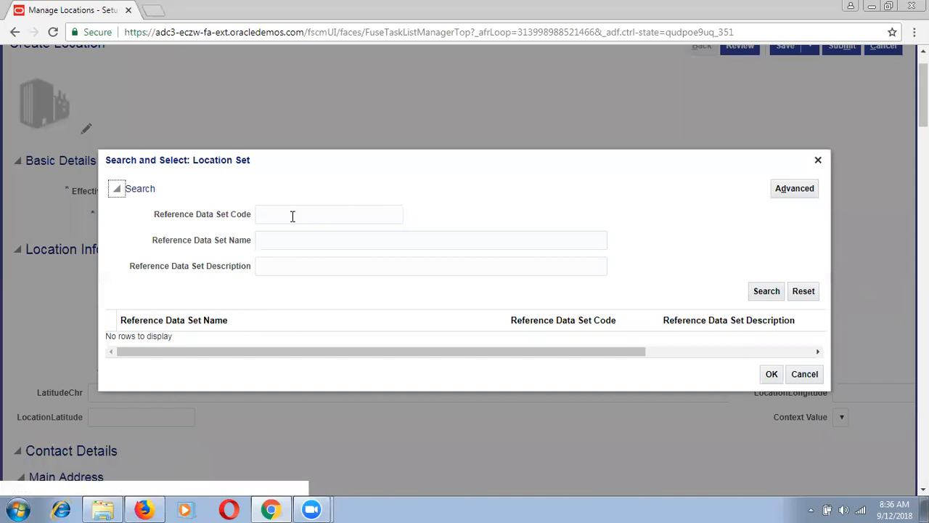
click(293, 214)
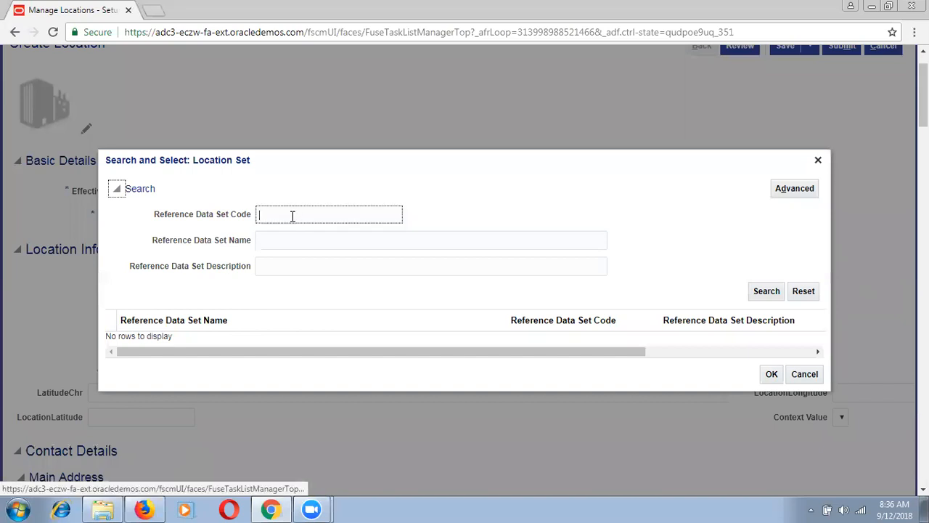
text(SEP%)
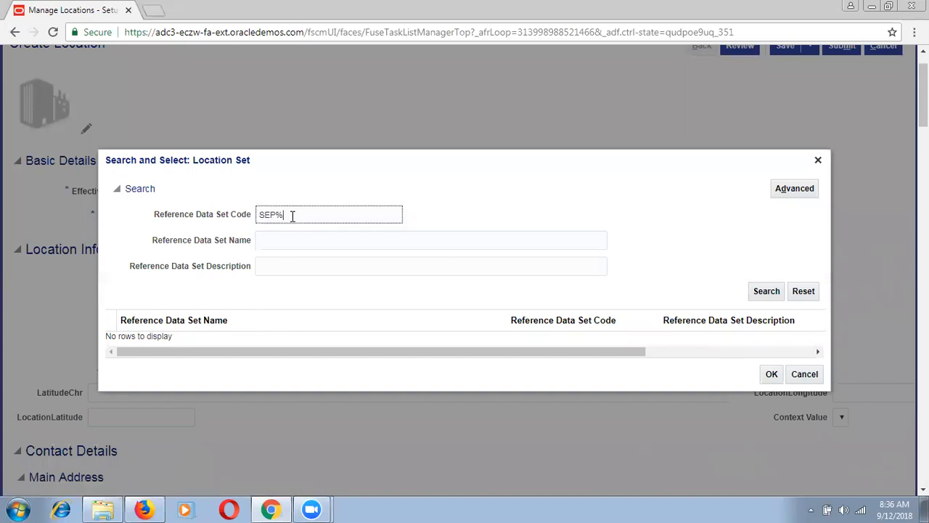
click(770, 292)
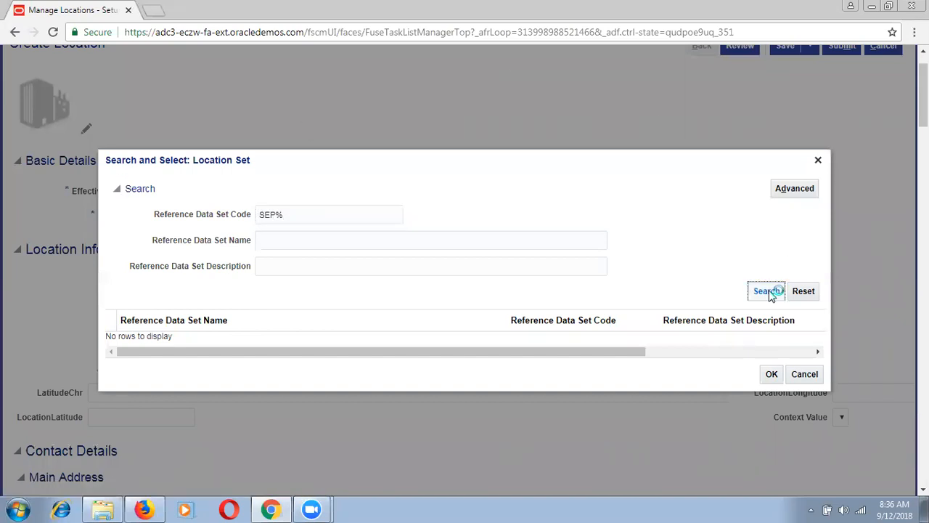
click(635, 342)
click(773, 384)
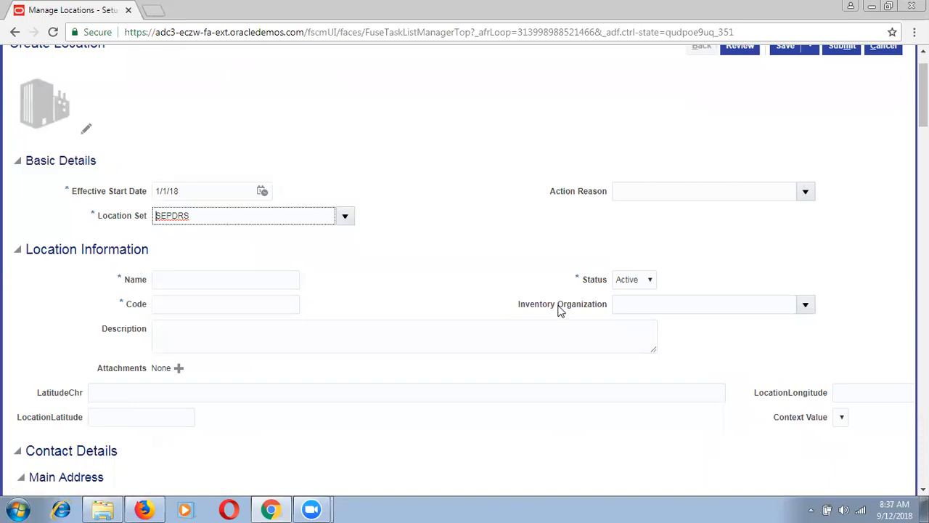
Step: Review the list of location sets and try to set the action reason to Reorganization
click(346, 218)
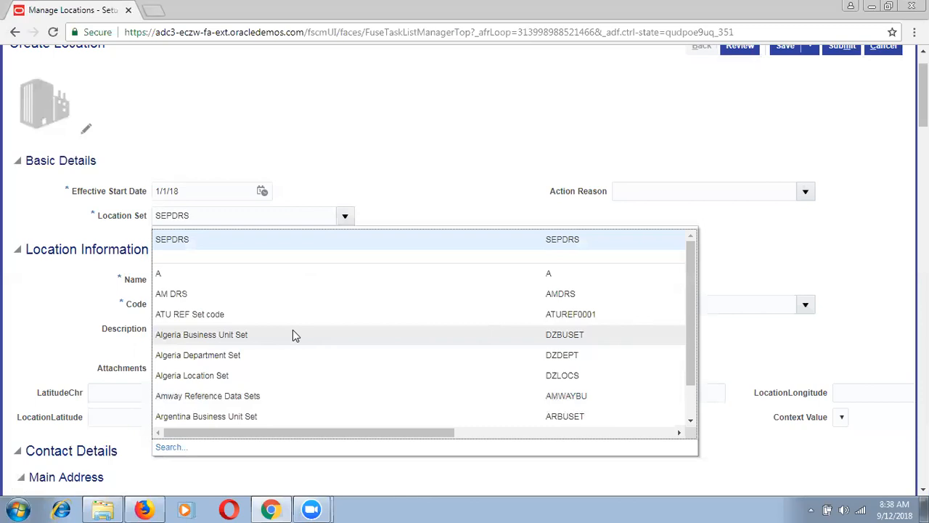
click(314, 253)
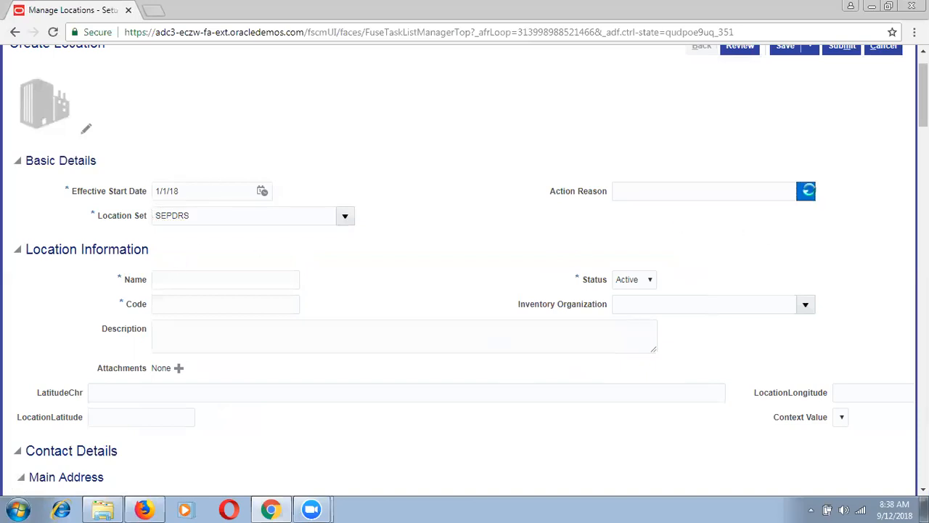
click(809, 193)
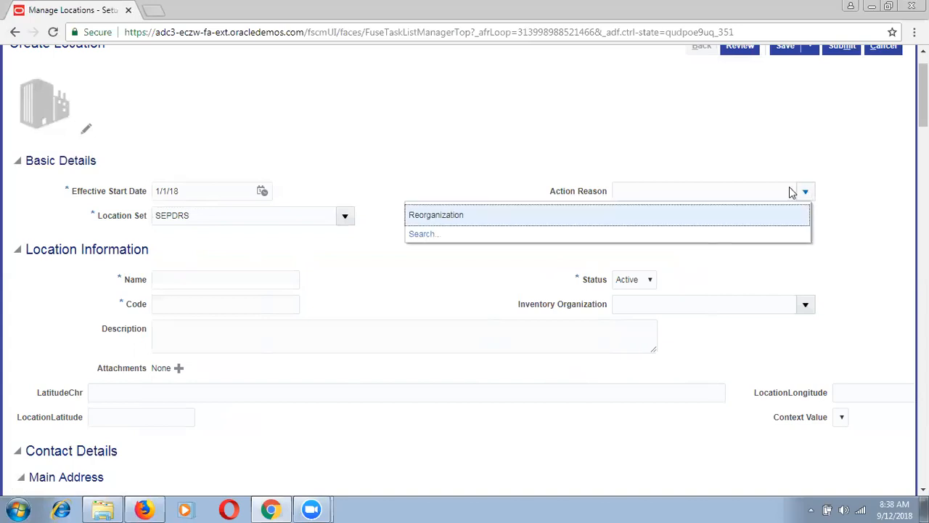
click(646, 220)
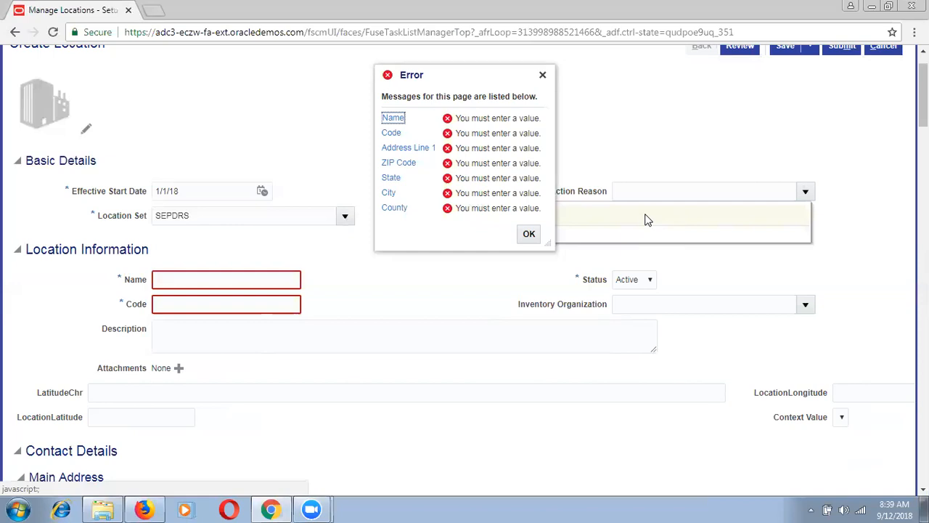
click(529, 233)
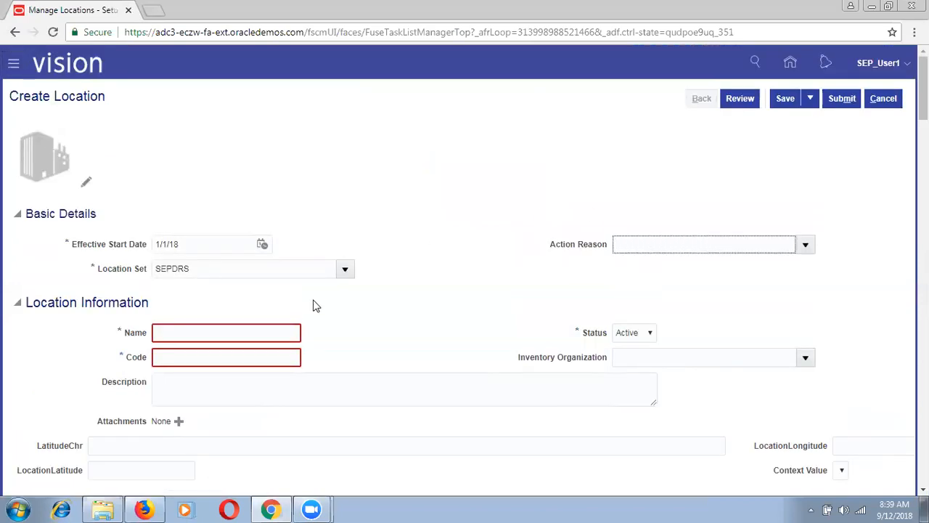
Step: Name the new location SEP_Enterprise Location
click(258, 333)
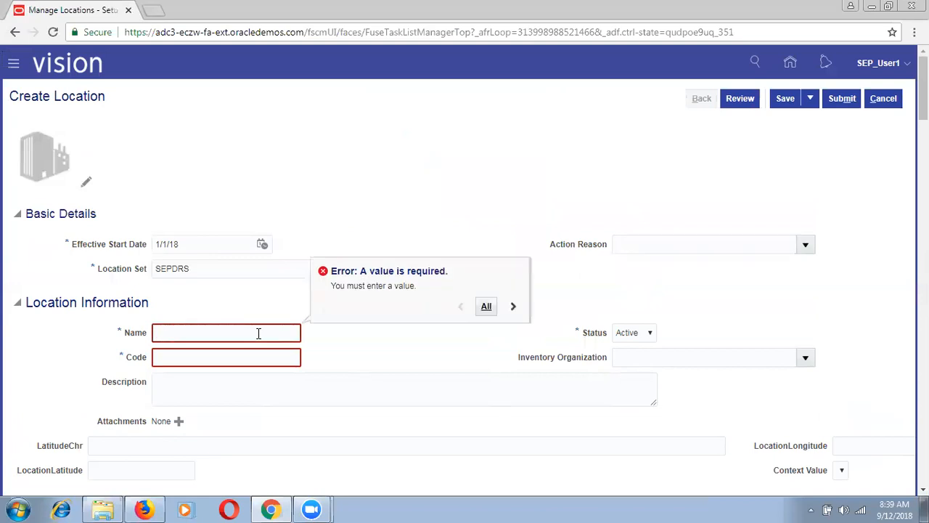
text(SEP)
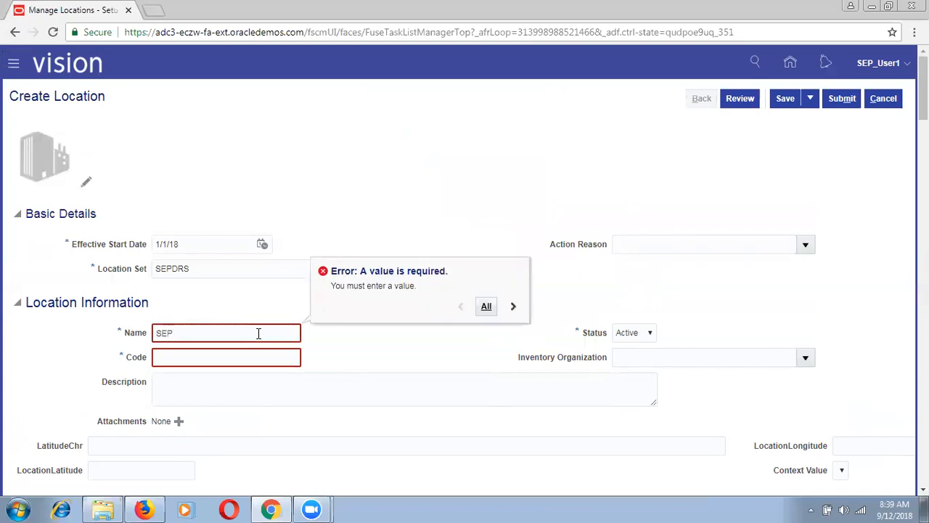
text(_E)
key(BackSpace)
text(Enterprise Location)
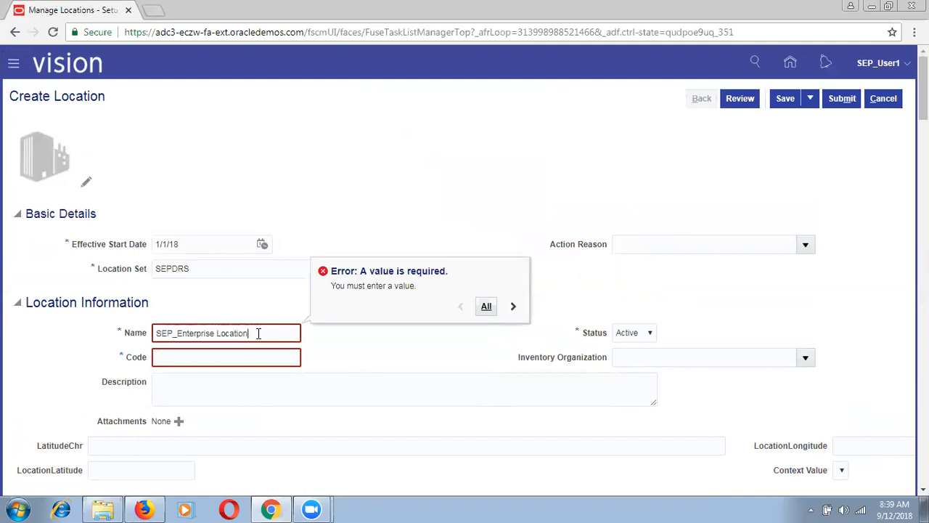
key(Tab)
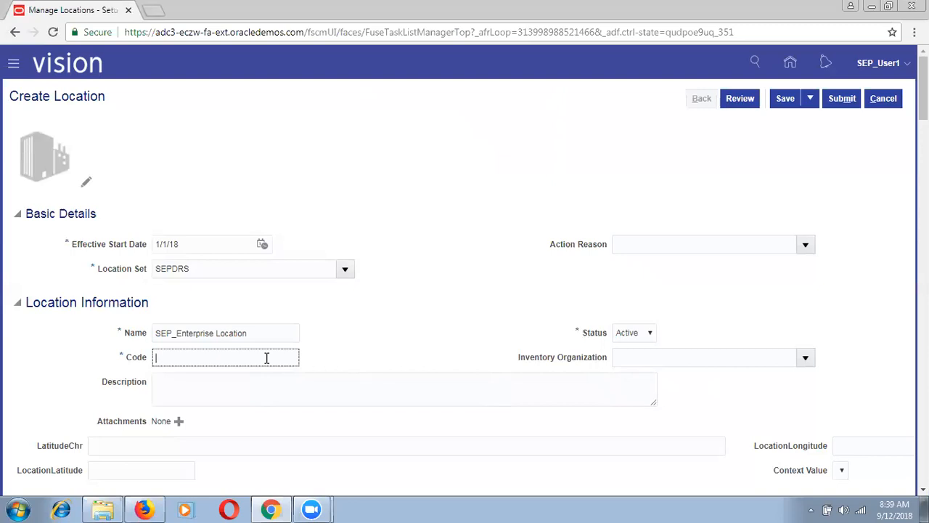
Step: Enter SEP_Enterprise Location as the location's code
click(563, 25)
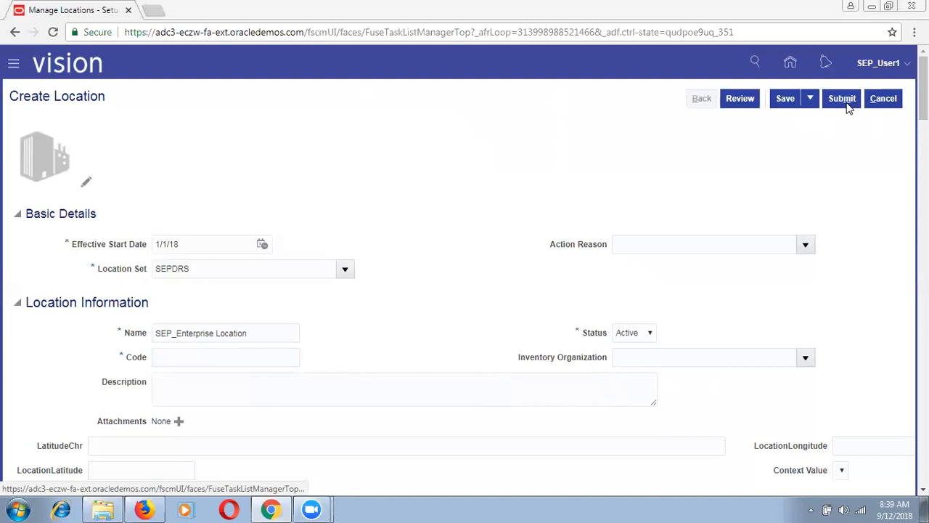
click(241, 358)
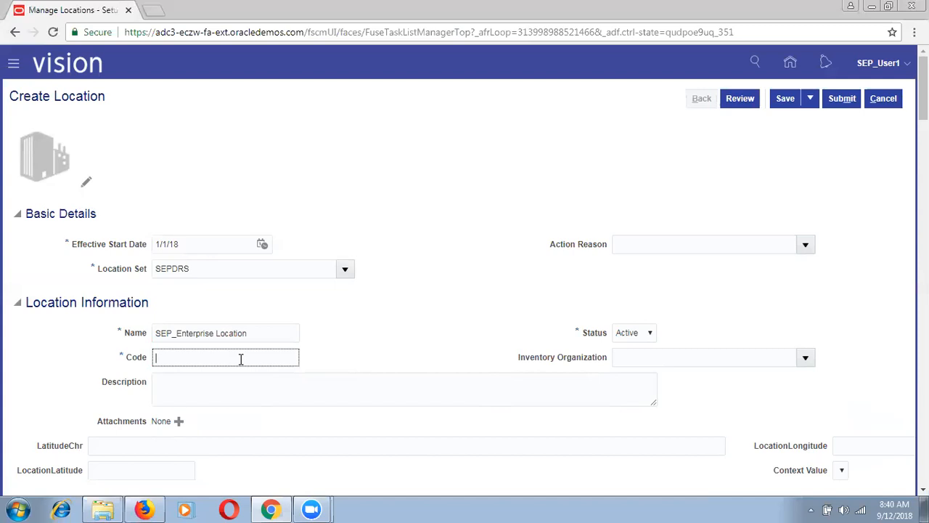
text(SEP_Enterprise Location)
key(Tab)
click(205, 385)
Step: Examine the status options and the usage hints for the Status and Inventory Organization fields
click(636, 334)
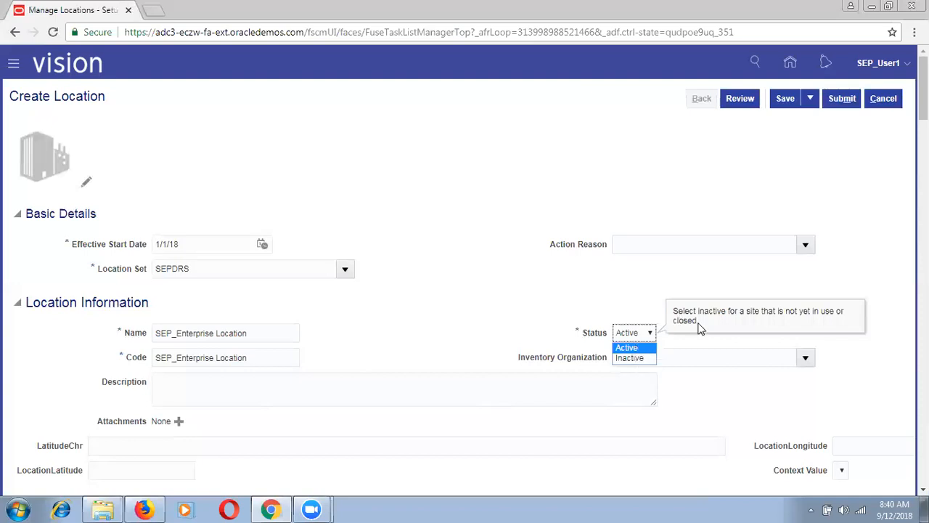
drag(696, 324, 674, 310)
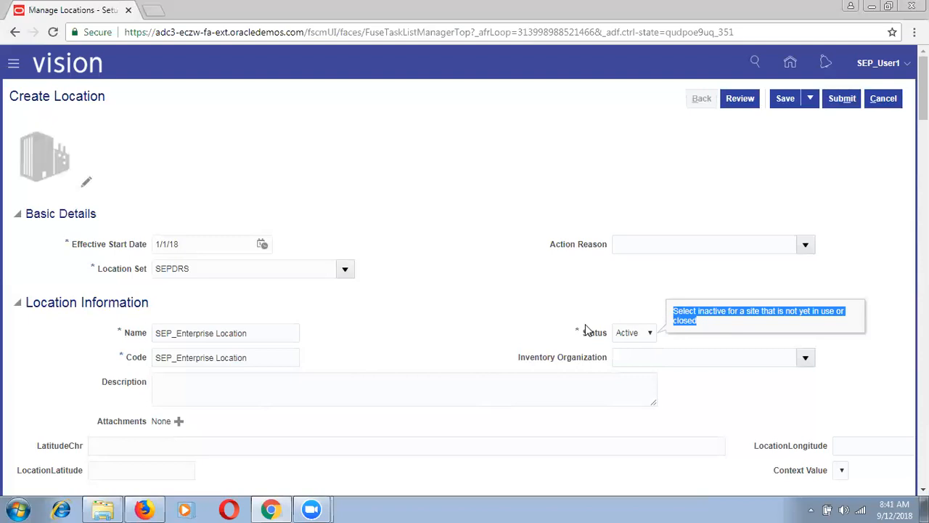
click(645, 357)
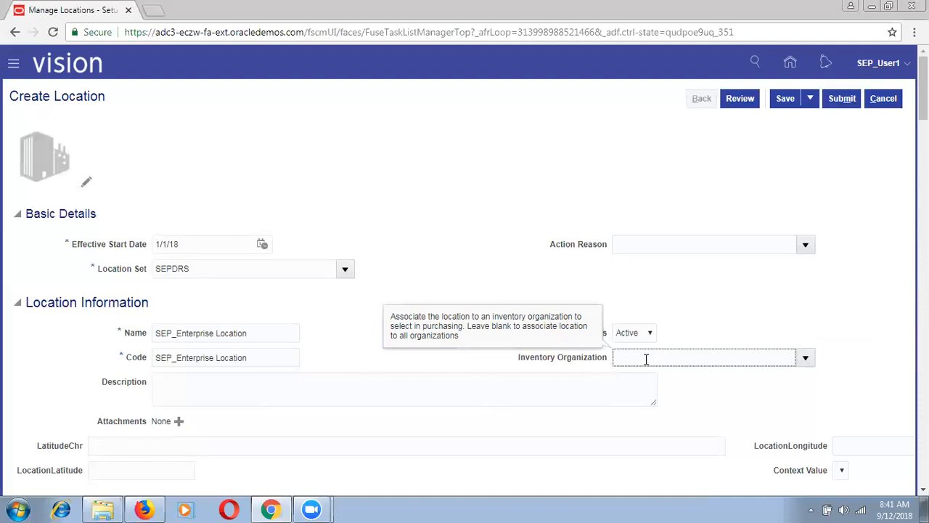
click(744, 265)
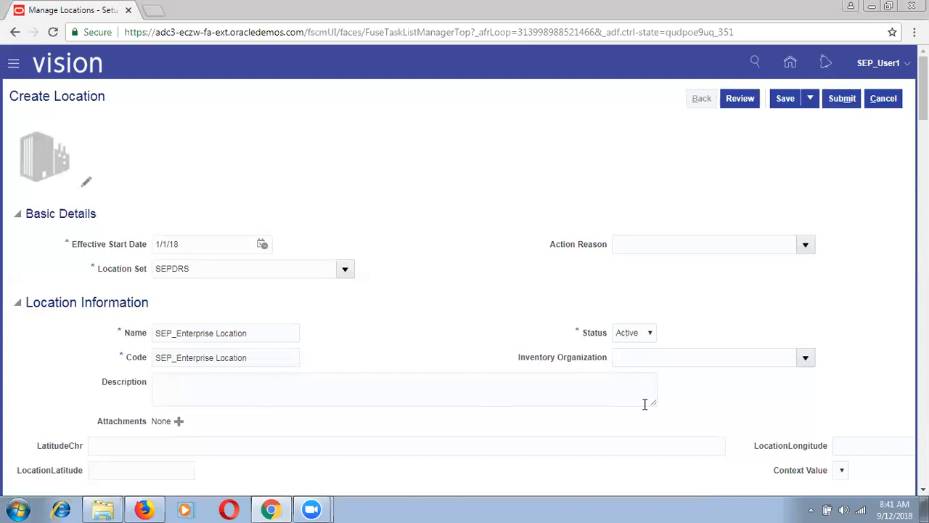
drag(517, 362, 611, 360)
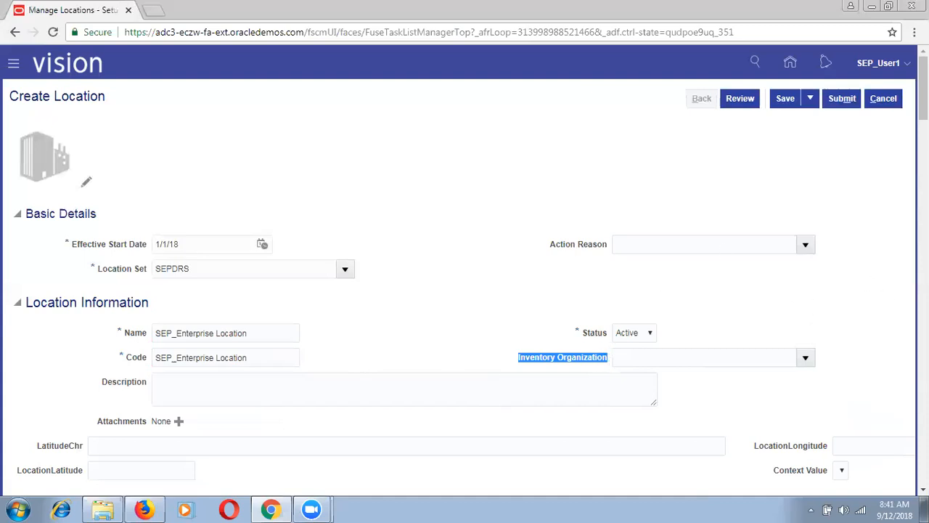
scroll(924, 95, down, 2)
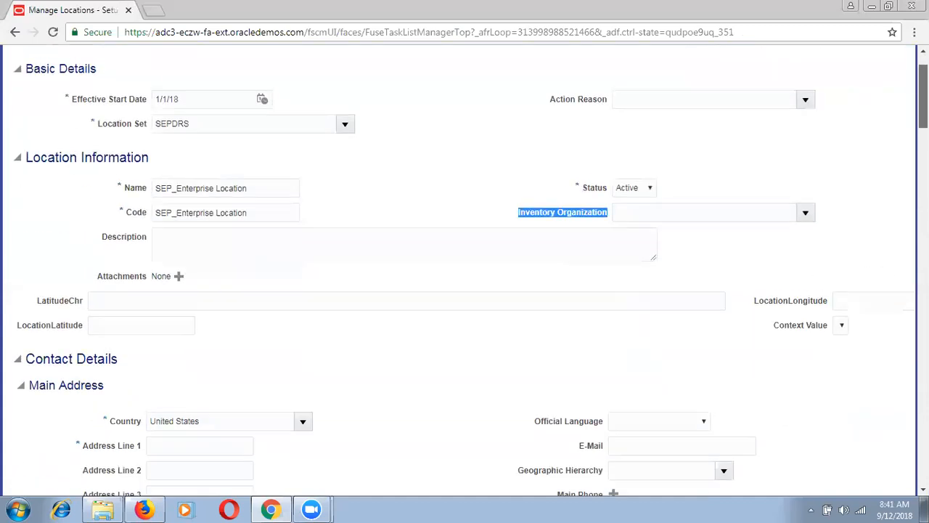
click(647, 209)
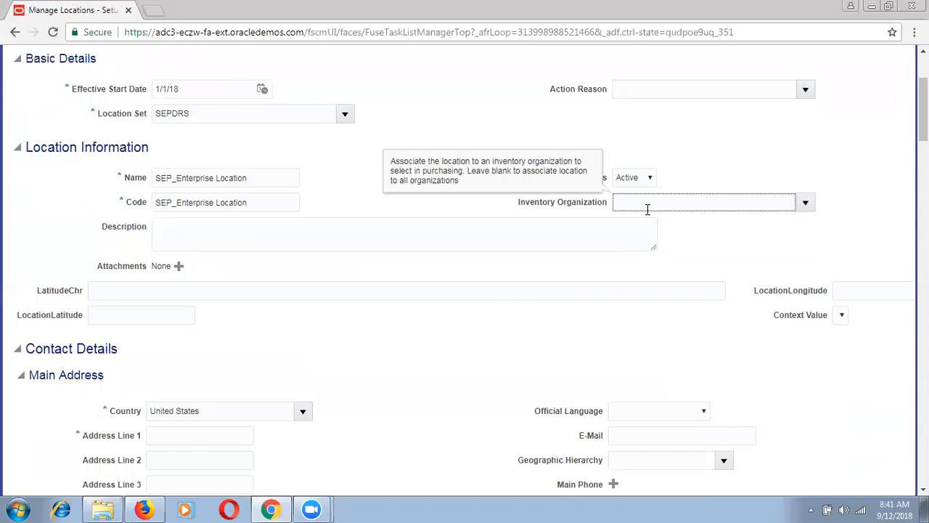
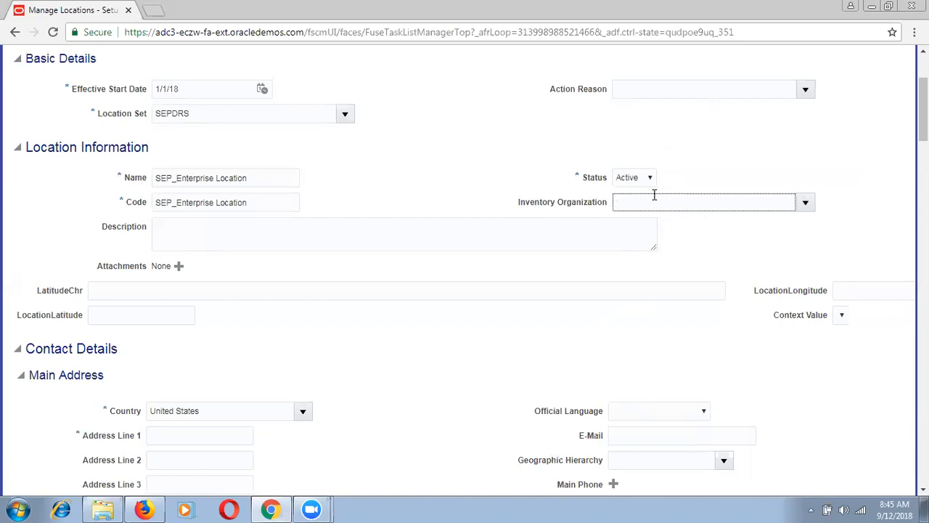
click(251, 178)
drag(252, 179, 154, 175)
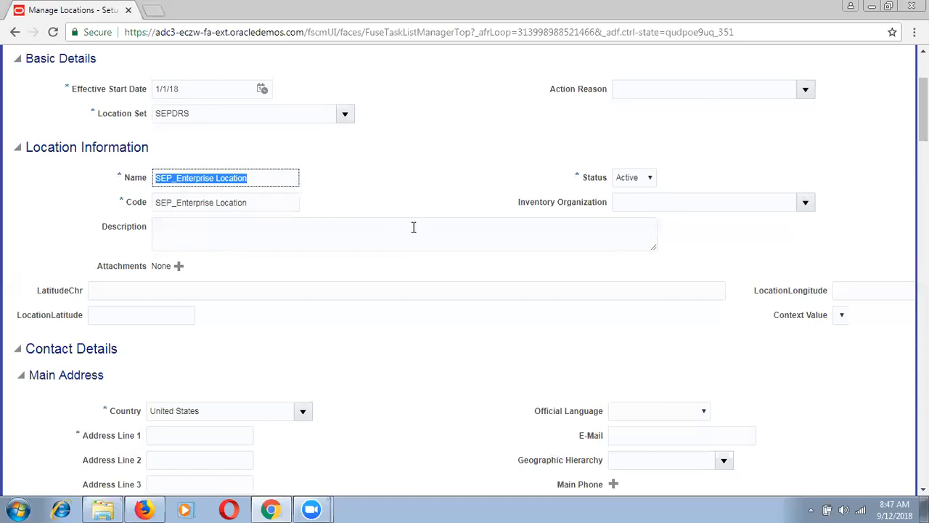
scroll(922, 109, up, 2)
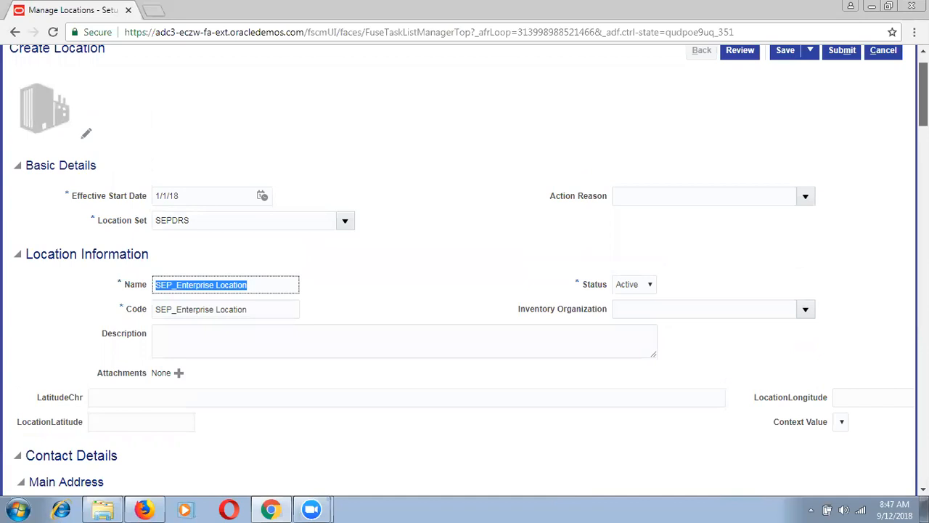
scroll(923, 98, down, 1)
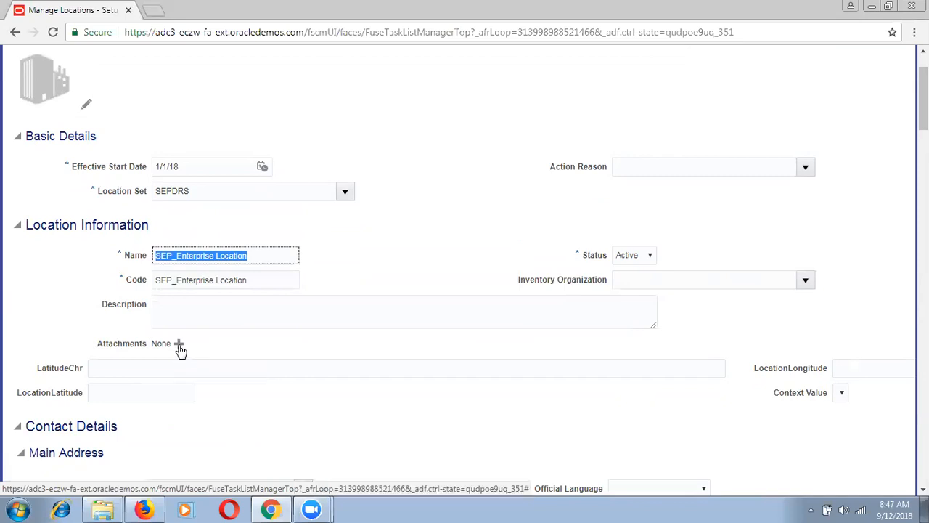
Step: Set the country of the location's main address to India
click(175, 368)
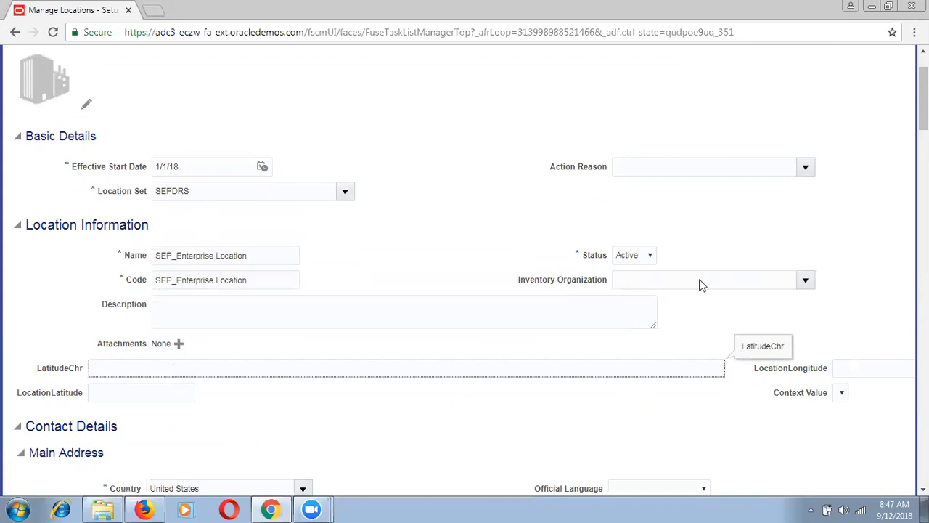
key(ctrl+minus)
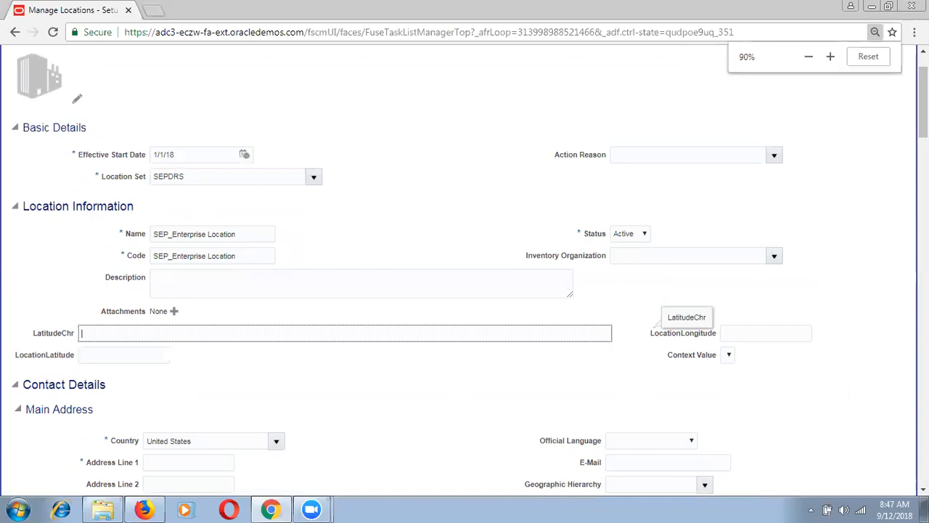
mouse_move(924, 102)
mouse_down()
mouse_move(923, 139)
mouse_move(923, 121)
mouse_up()
key(ctrl+plus)
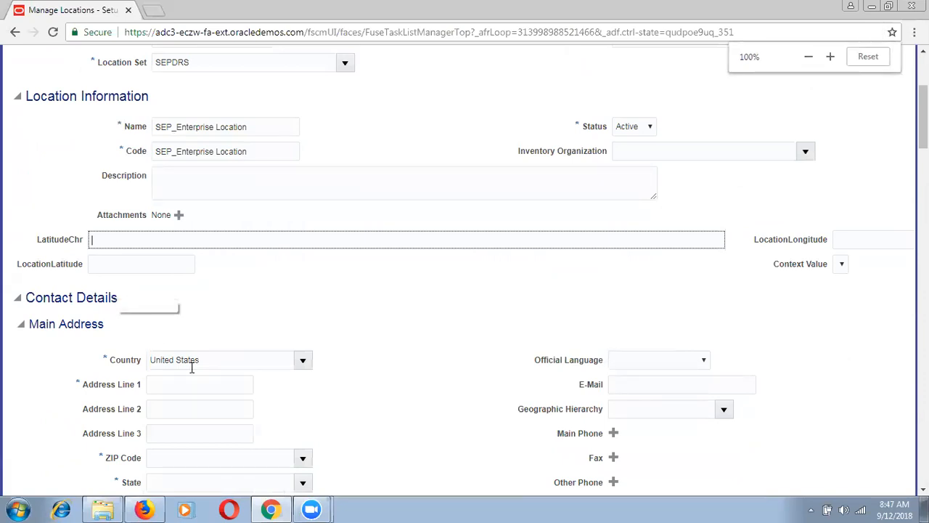
click(215, 361)
key(BackSpace)
key(BackSpace)
key(BackSpace)
key(BackSpace)
key(BackSpace)
key(BackSpace)
key(BackSpace)
key(BackSpace)
key(BackSpace)
key(BackSpace)
key(BackSpace)
key(BackSpace)
key(BackSpace)
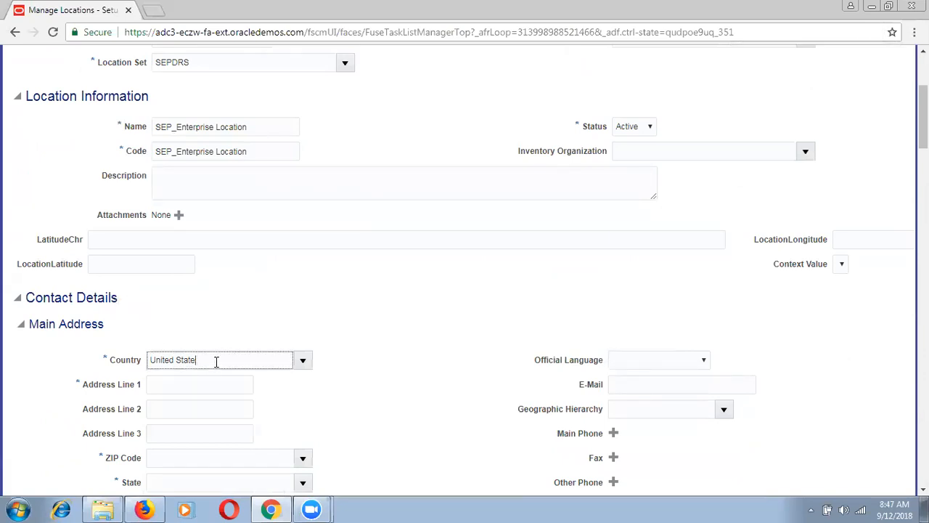
text(Indi)
key(Tab)
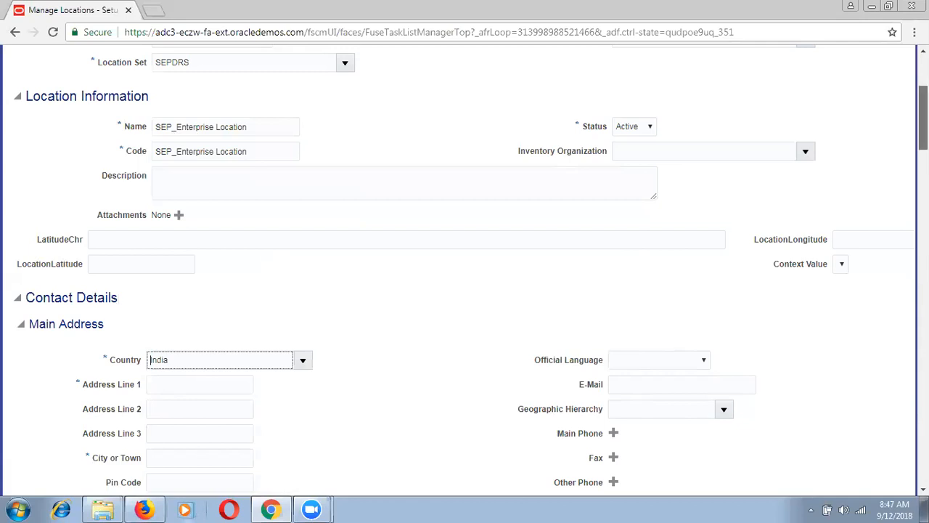
Step: Enter SEP_Enterprise Address as the first address line of the main address
scroll(566, 95, down, 3)
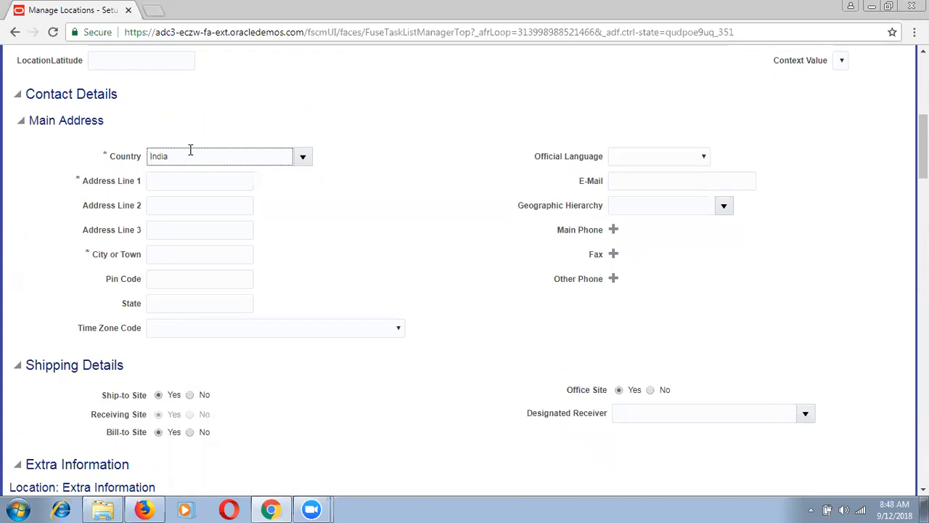
click(110, 186)
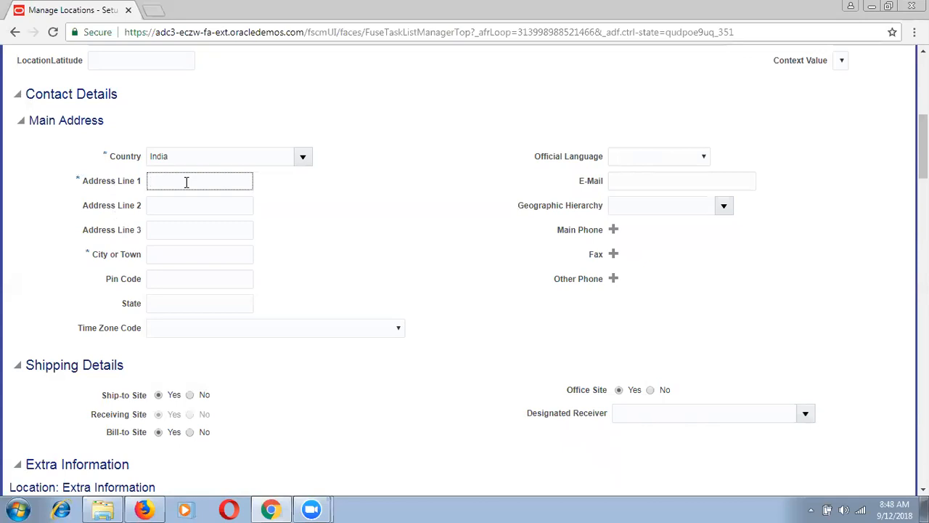
text(SEP_Enterprise Addre)
text(ss)
key(Tab)
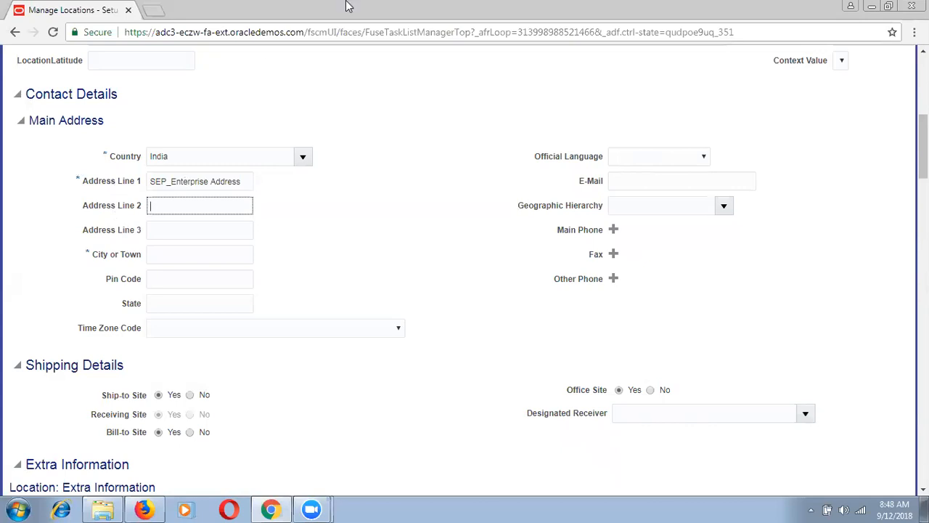
Step: Set the main address's city to Hyderabad and state to Telangana, and fill in the postal code
click(162, 254)
text(Hyderabad)
key(Tab)
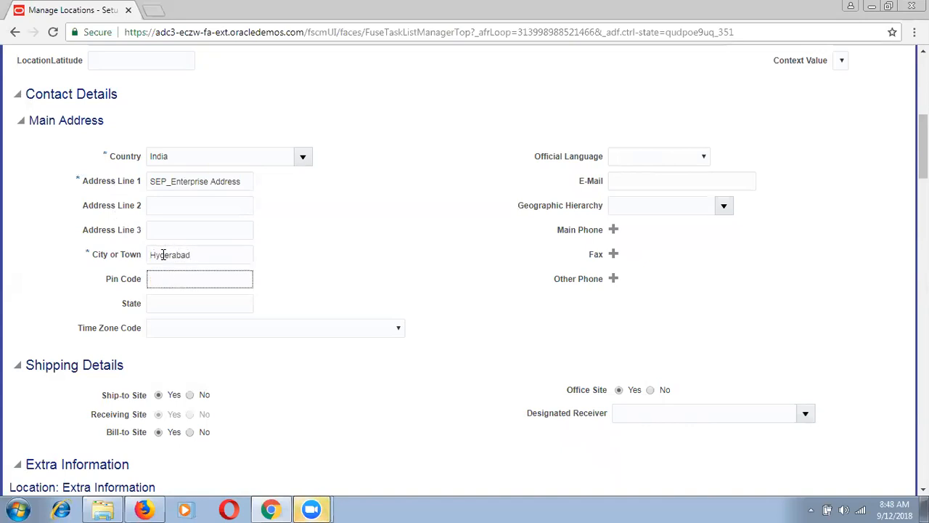
text(500031)
key(Tab)
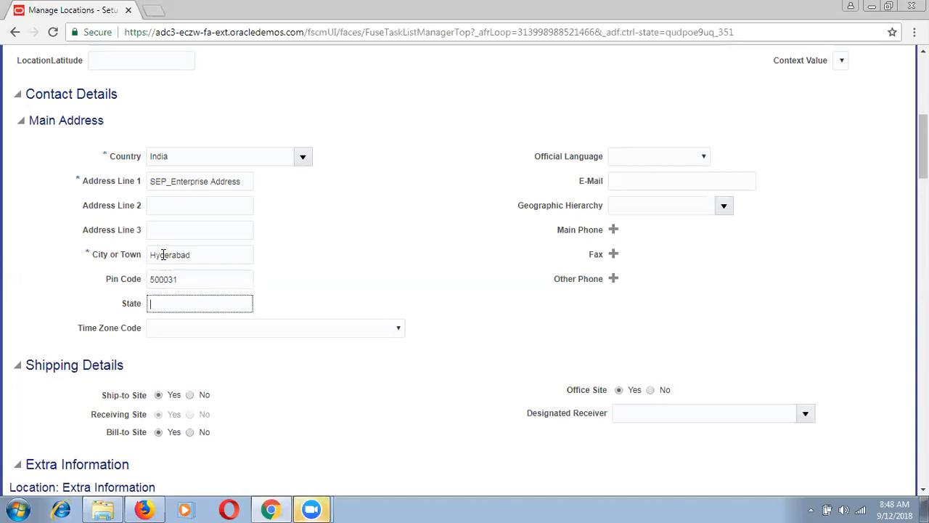
text(Telangana)
click(124, 282)
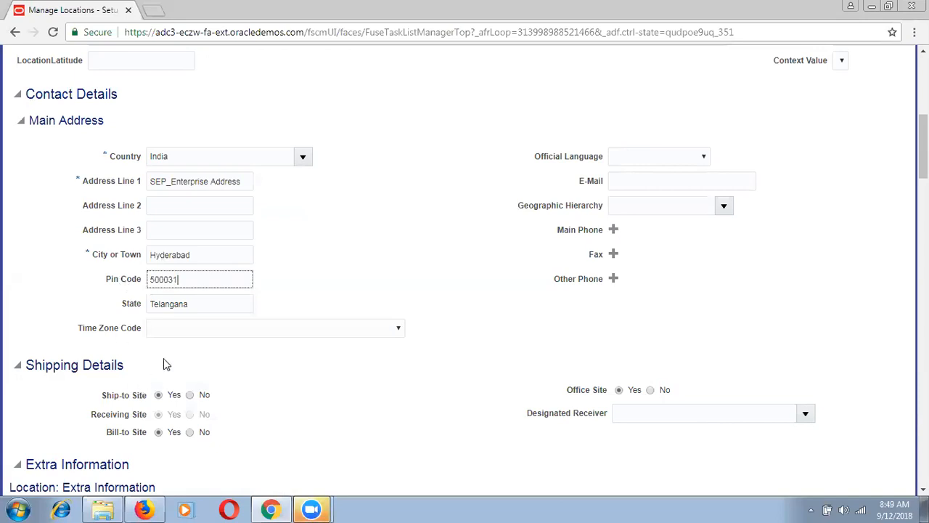
Step: Set the location's time zone to (UTC+05:30) Kolkata - India Time (IT)
click(184, 328)
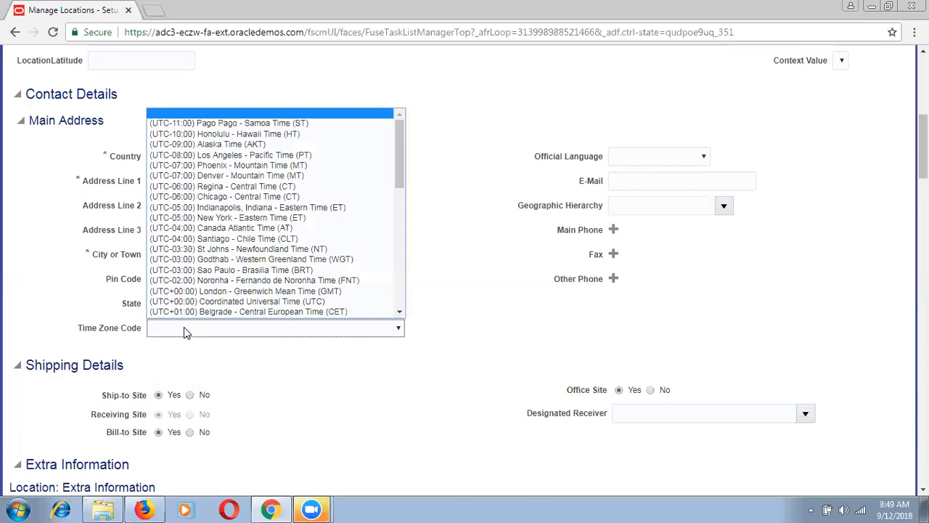
scroll(401, 296, down, 3)
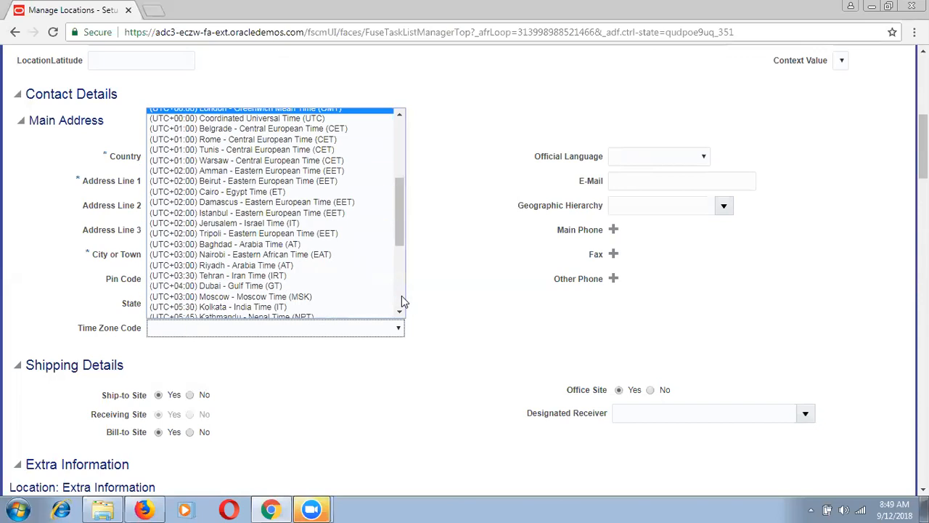
click(286, 306)
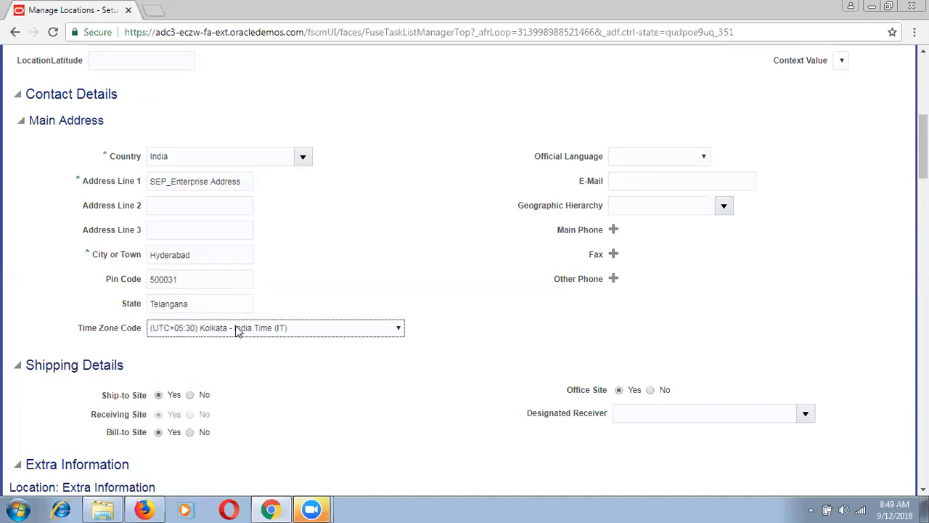
Step: Set the official language to American English and check the Geographic Hierarchy choices
click(634, 160)
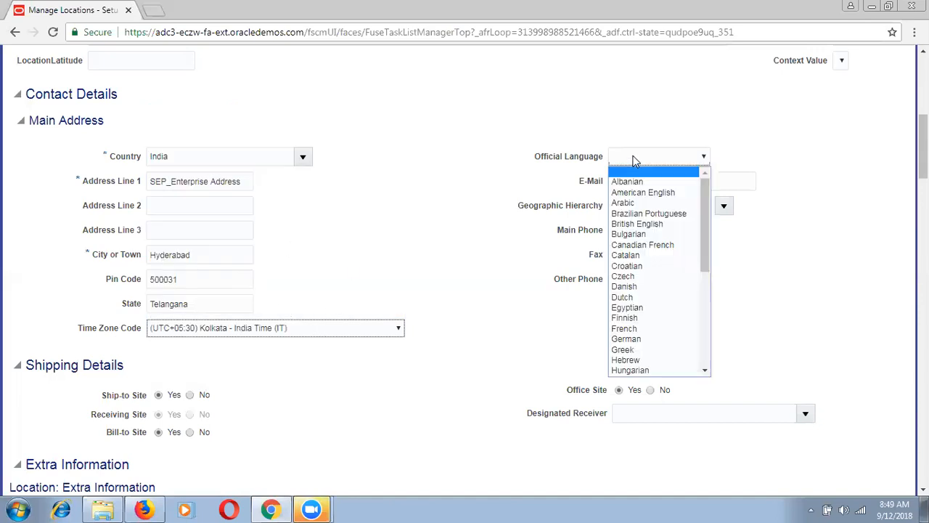
click(635, 192)
click(640, 180)
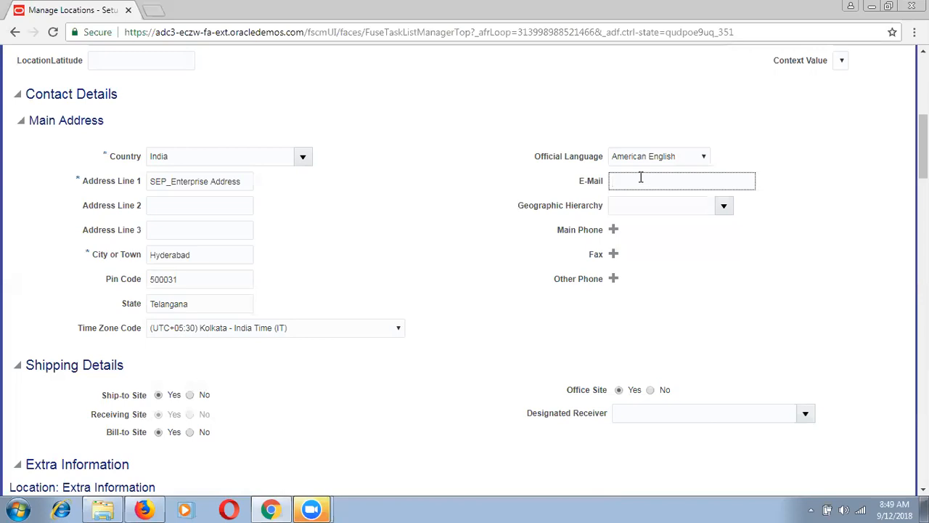
click(724, 209)
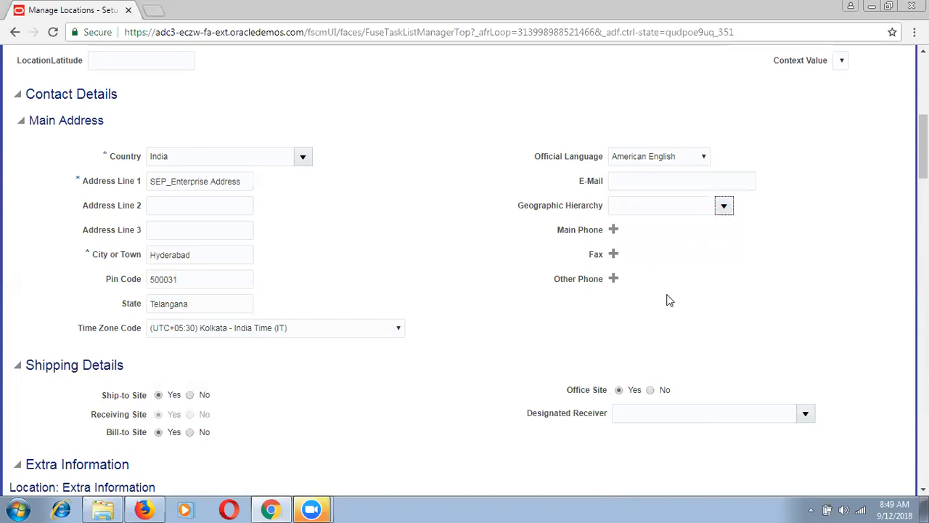
click(700, 306)
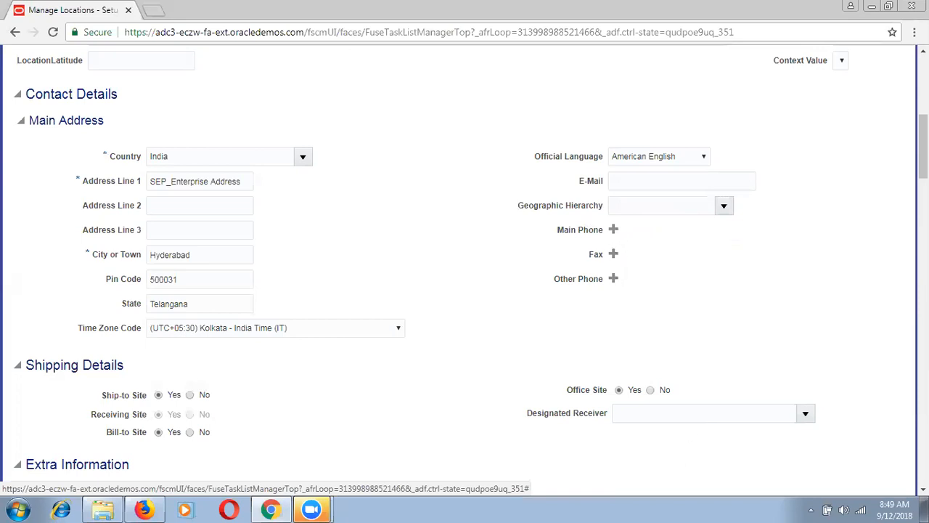
Step: Switch the Ship-to Site option to No to examine the dependent shipping fields, and restore it to Yes
scroll(736, 135, down, 2)
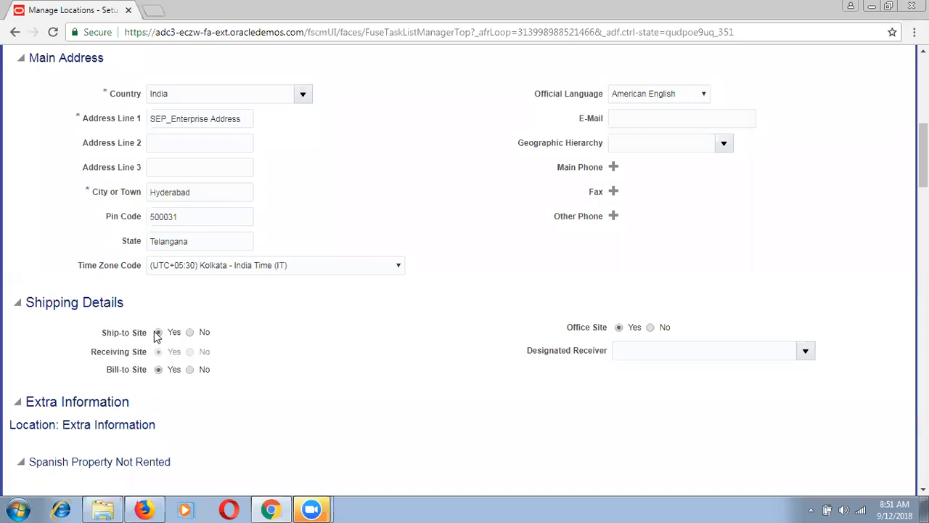
drag(182, 356, 137, 355)
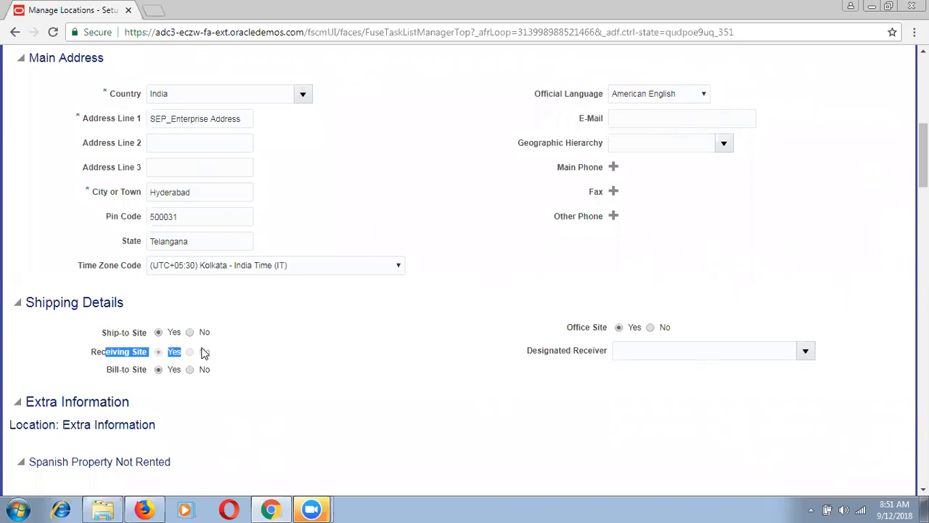
click(175, 328)
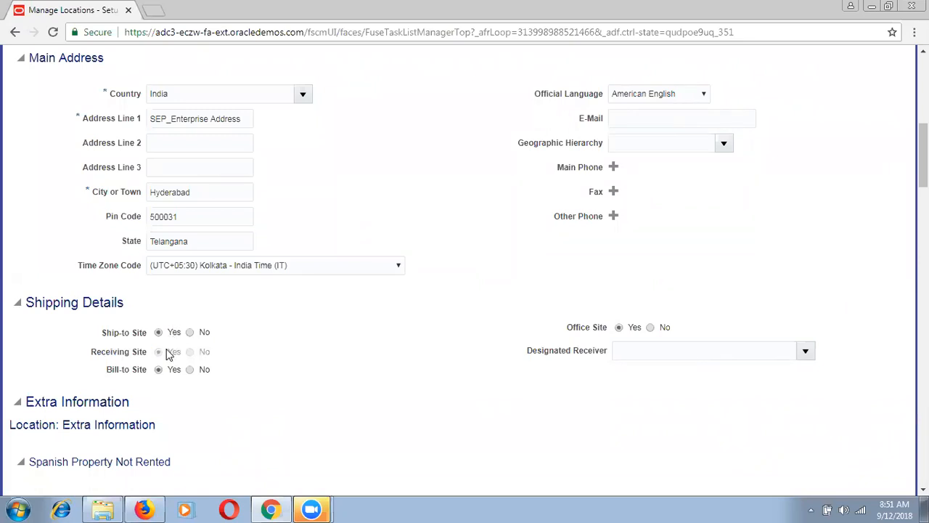
click(189, 334)
click(190, 333)
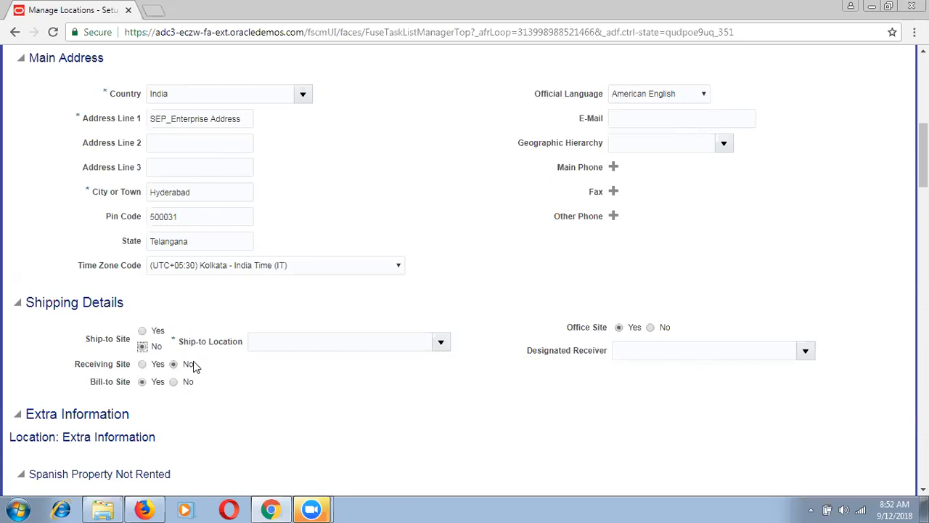
click(142, 331)
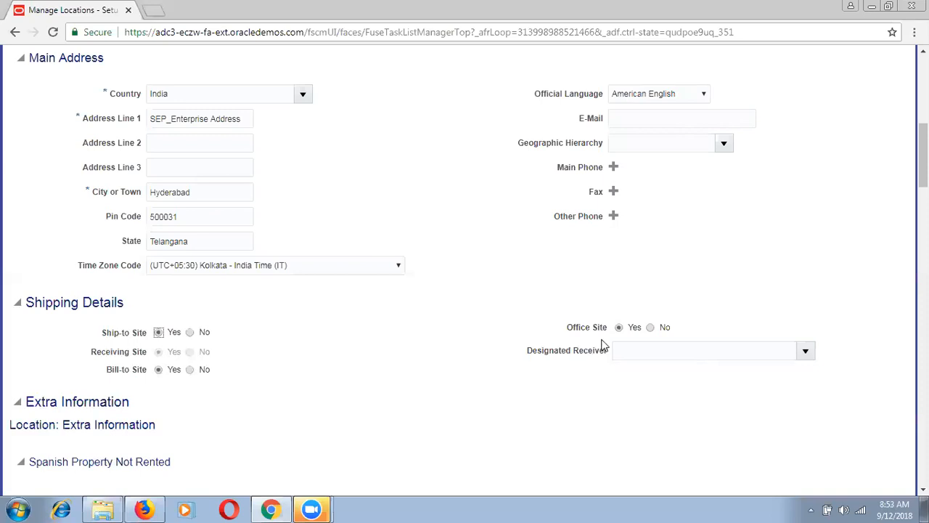
Step: Check the Designated Receiver field and the location image settings, and leave them without adding an image
click(624, 351)
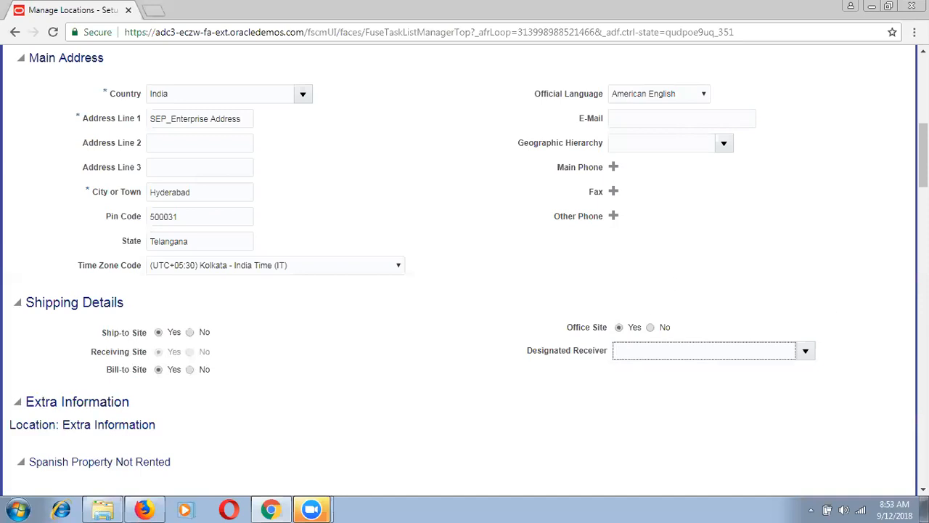
scroll(464, 268, up, 1)
scroll(465, 269, up, 4)
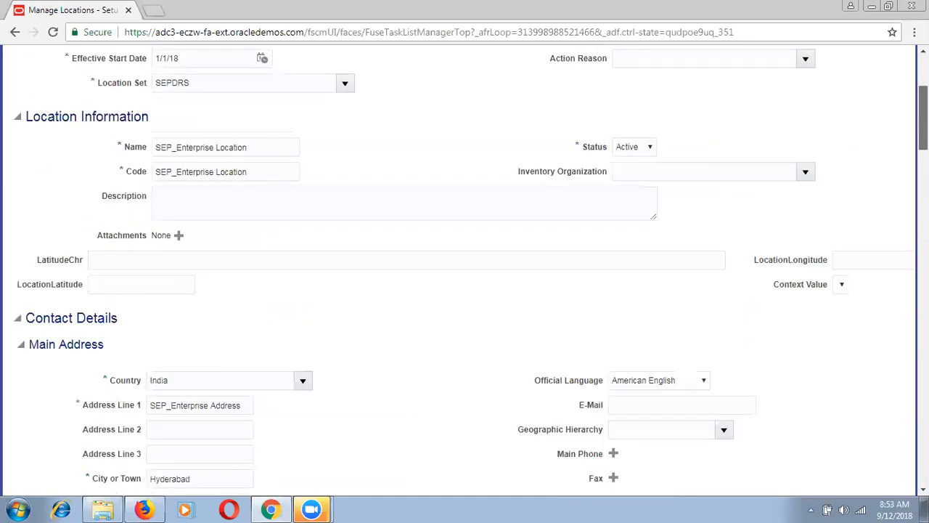
scroll(465, 269, up, 3)
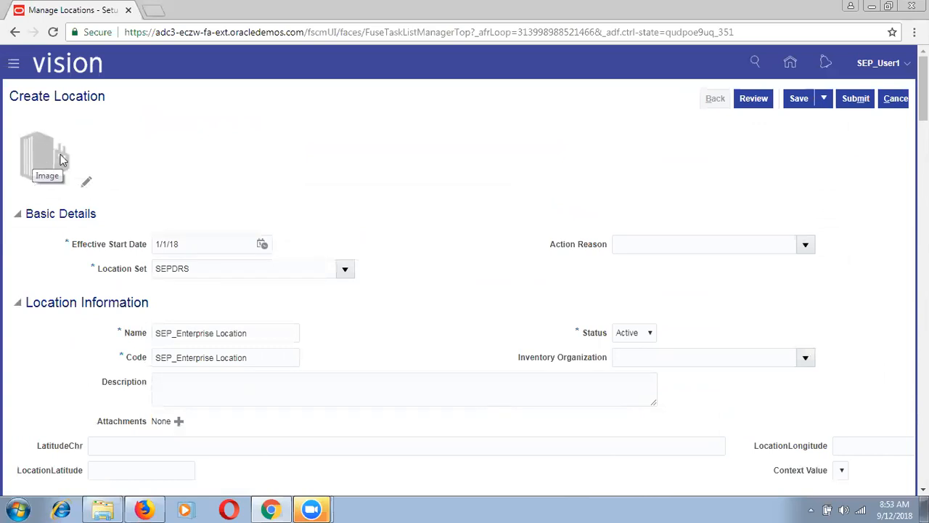
click(87, 187)
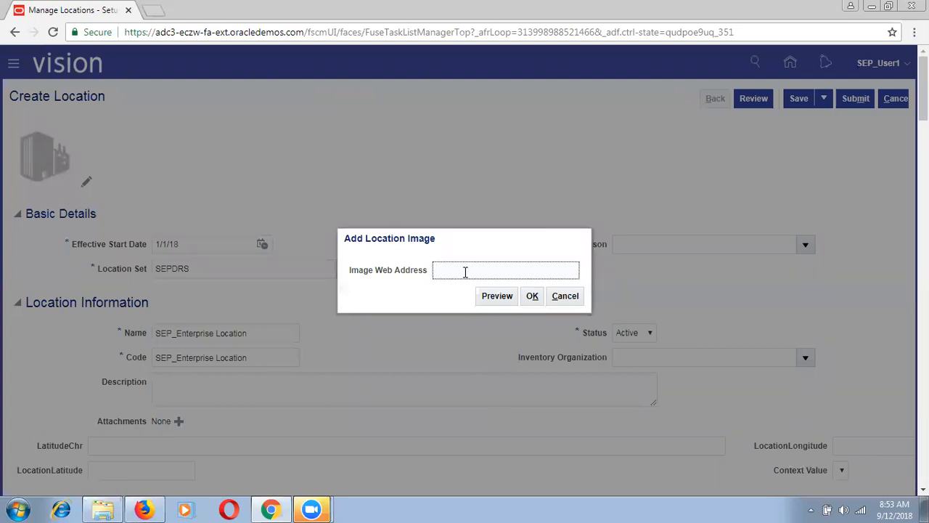
click(573, 297)
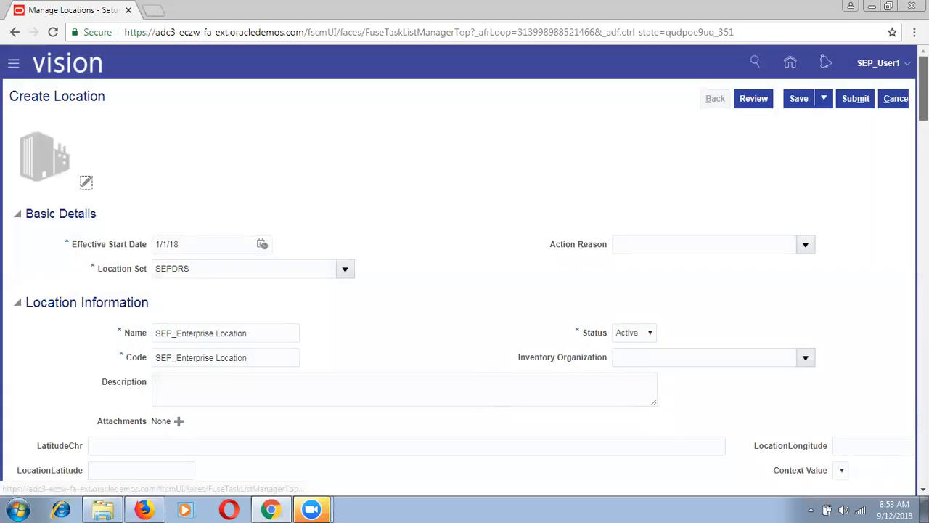
Step: Review the location information, main address and shipping details entered for the new location
scroll(465, 268, down, 3)
scroll(464, 263, up, 1)
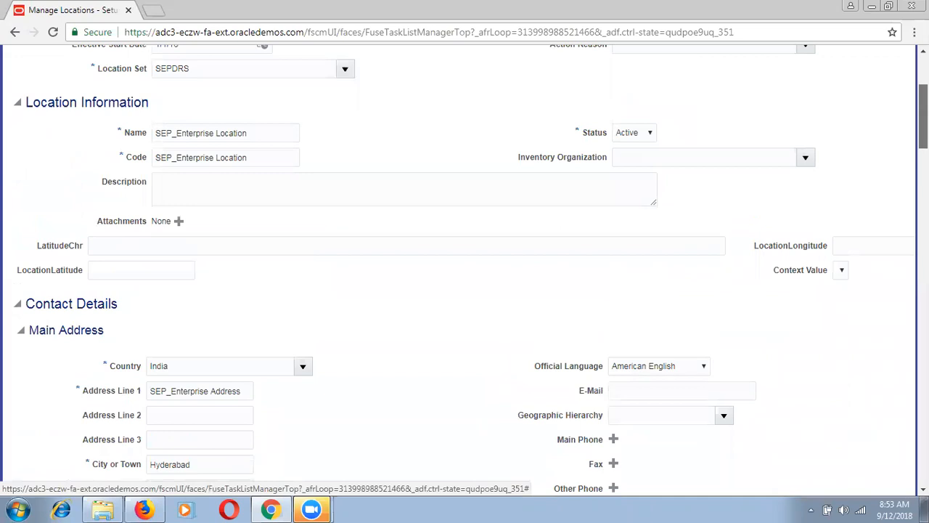
scroll(688, 234, down, 1)
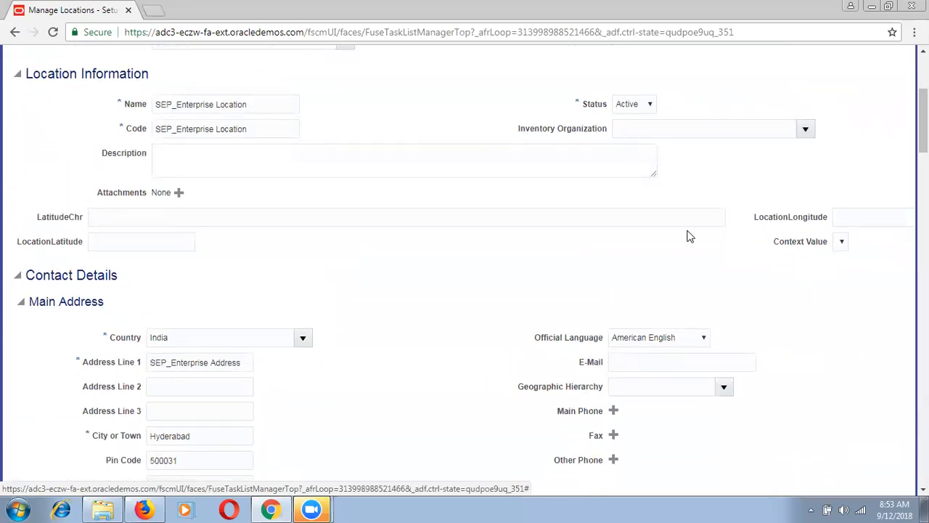
click(468, 210)
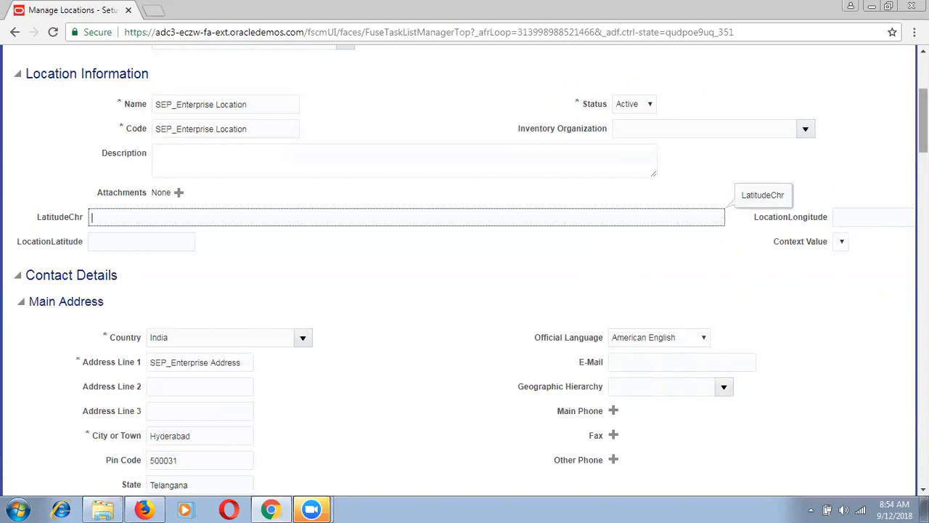
scroll(464, 272, up, 2)
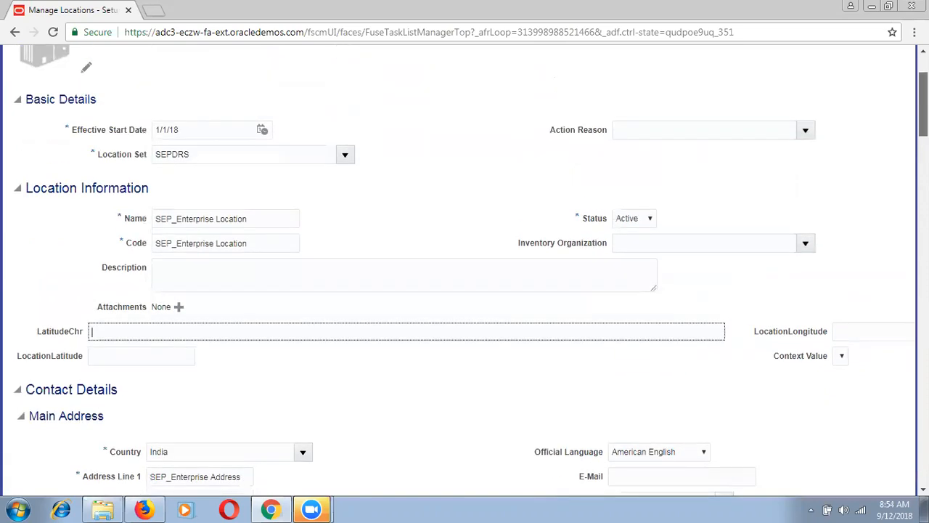
scroll(464, 272, down, 1)
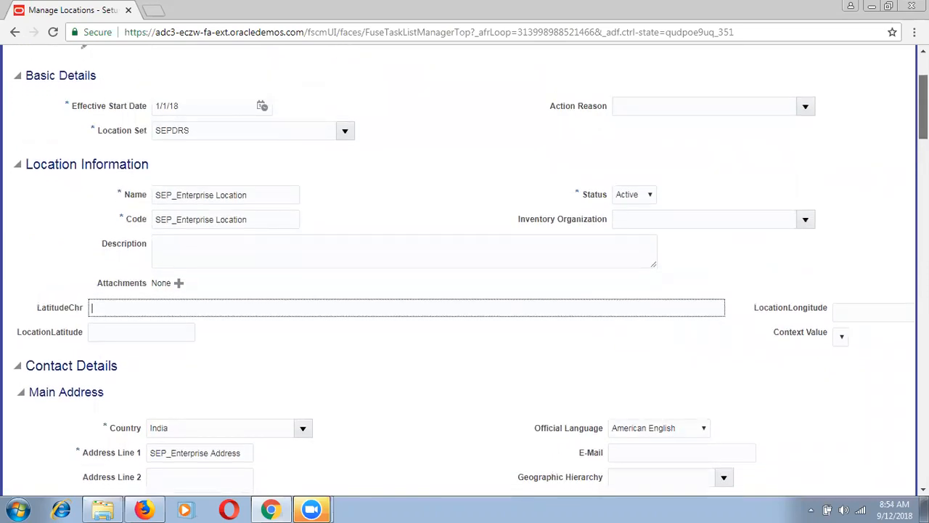
scroll(465, 272, down, 1)
scroll(465, 272, down, 1)
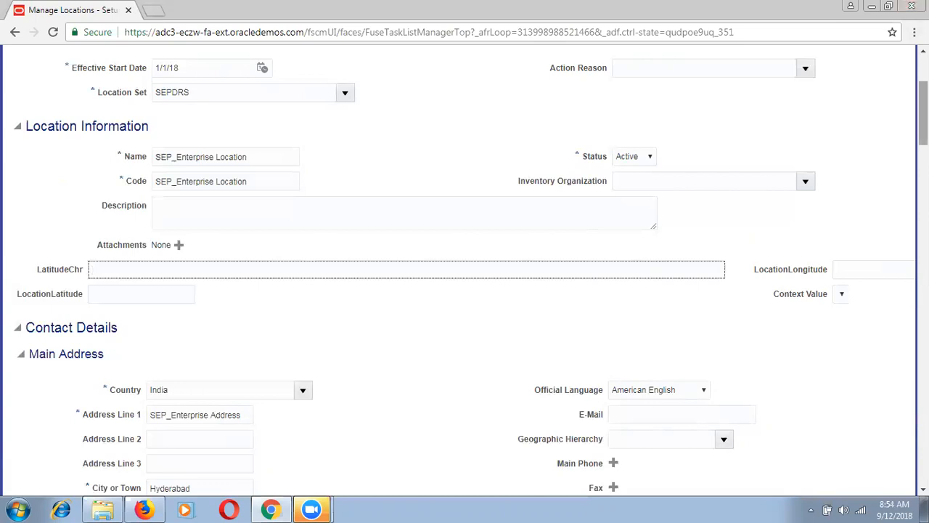
scroll(464, 271, down, 2)
scroll(622, 342, down, 1)
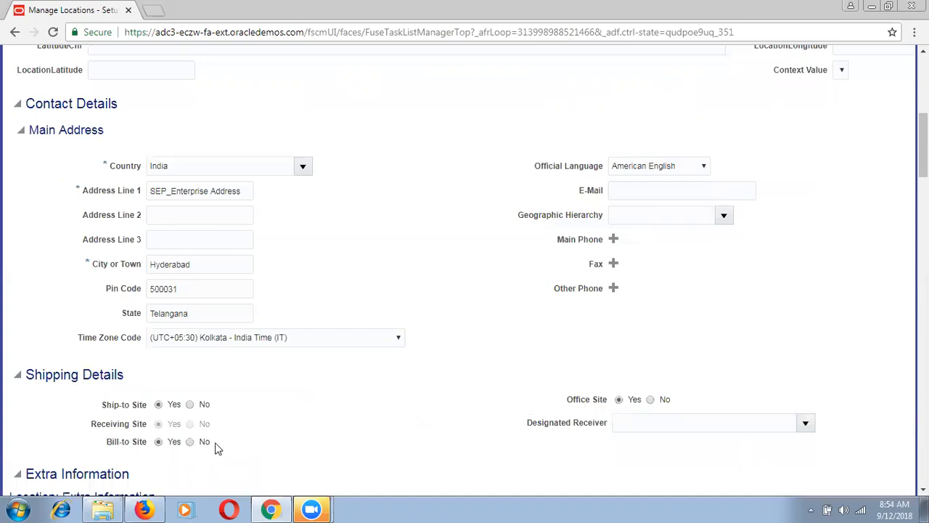
Step: Examine the Ship-to, Receiving, Bill-to and Office Site settings in the location's shipping details
drag(215, 446, 108, 404)
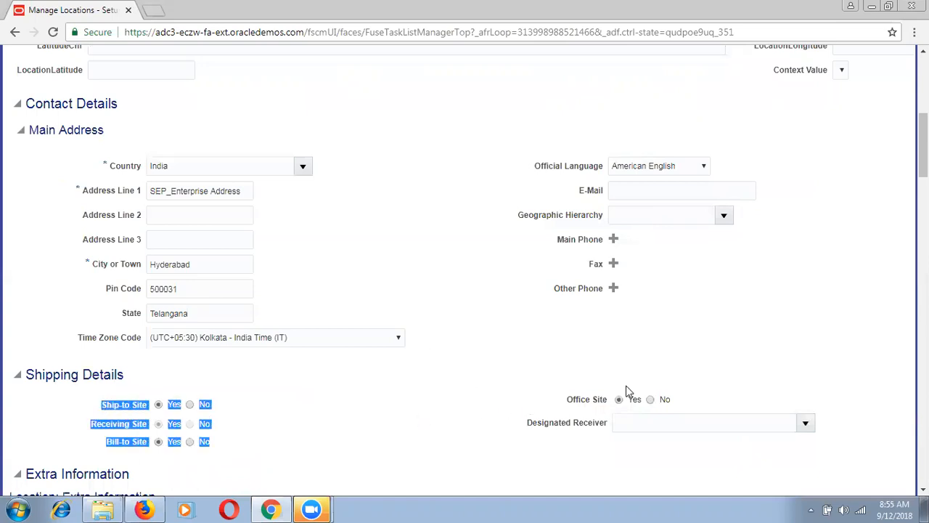
drag(675, 399, 572, 404)
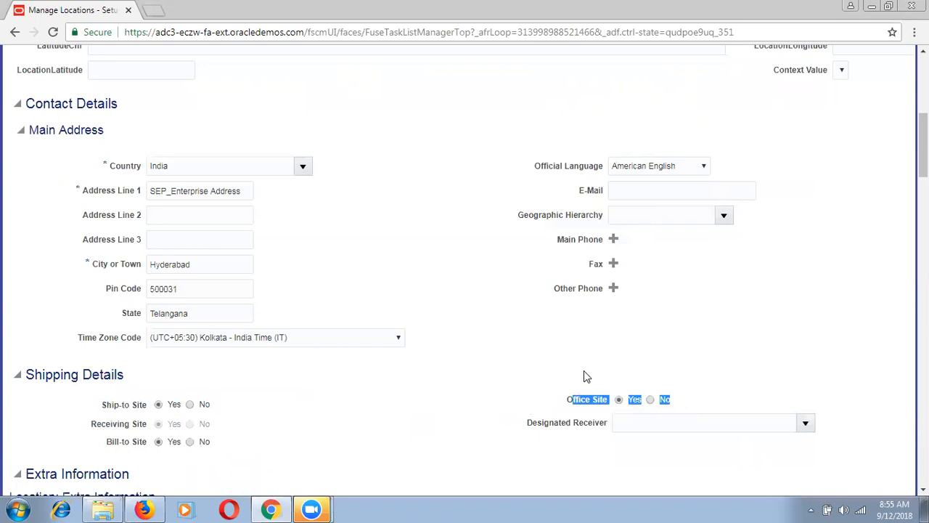
click(587, 376)
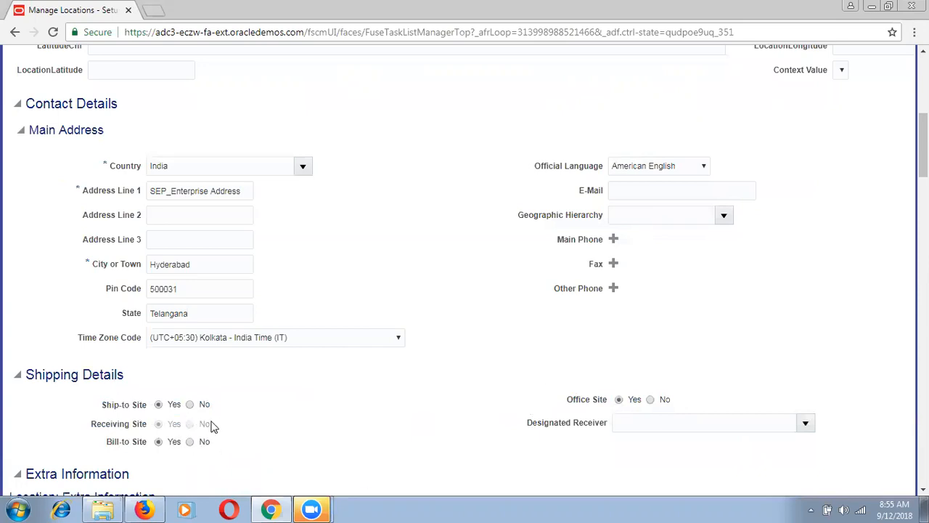
drag(217, 406, 112, 399)
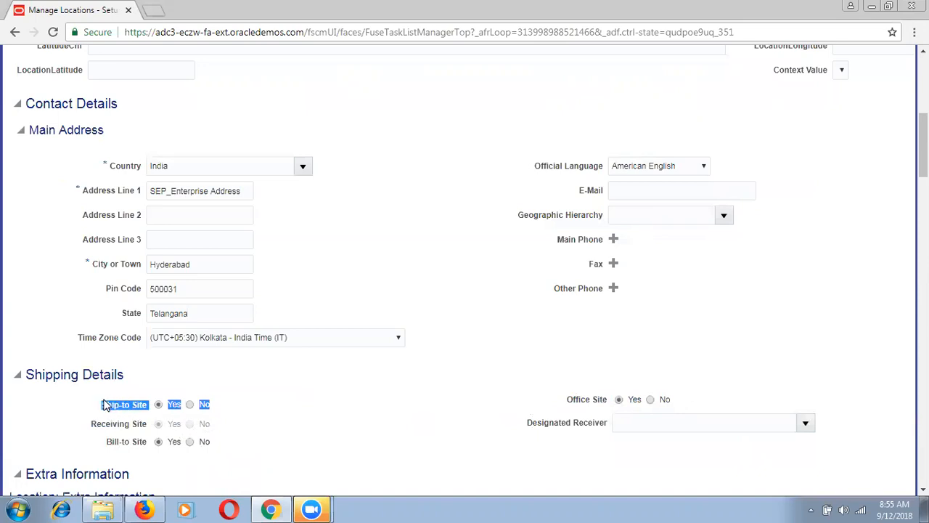
drag(106, 440, 149, 423)
drag(218, 451, 138, 428)
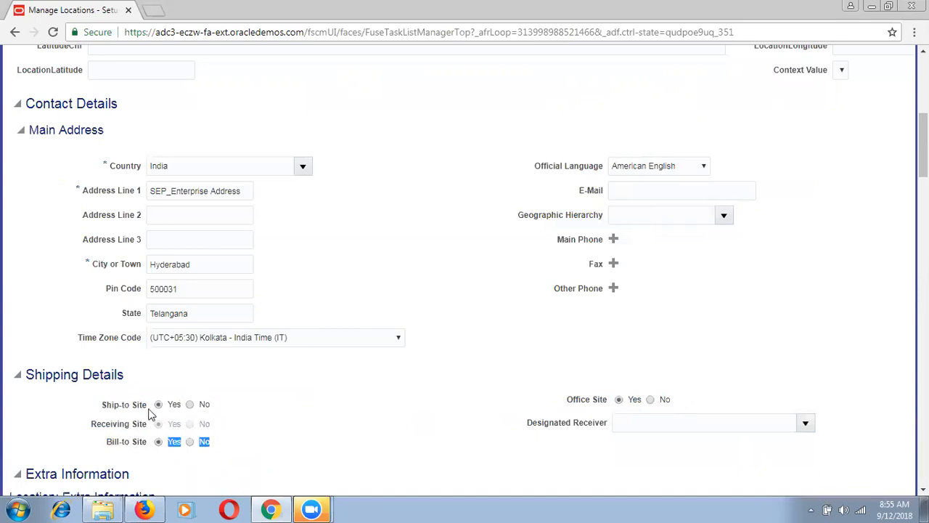
drag(668, 399, 548, 385)
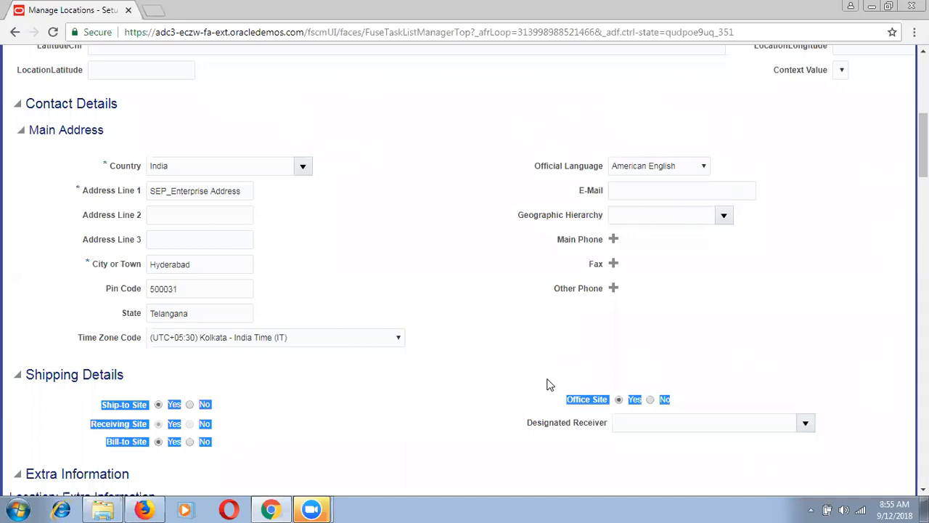
click(796, 372)
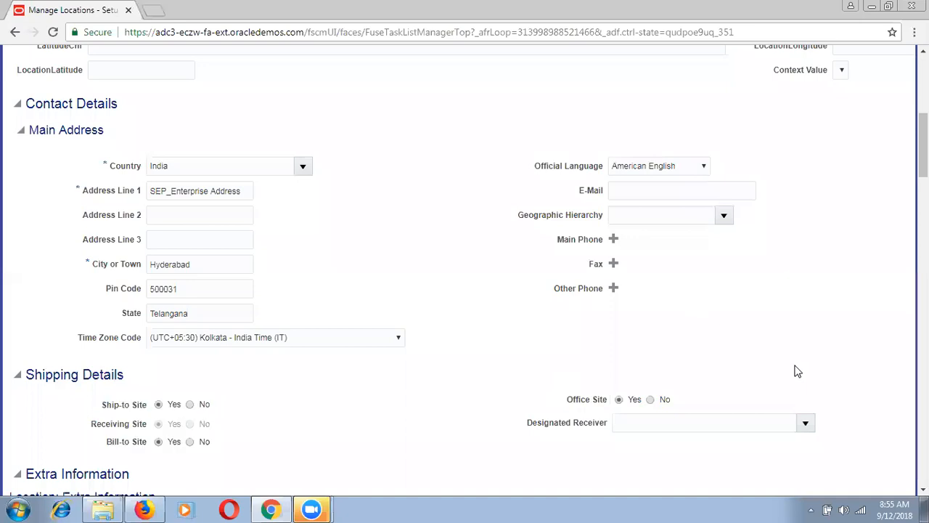
Step: Recheck the location's basic and address details, the Designated Receiver choices and the Context Value field
scroll(464, 272, up, 6)
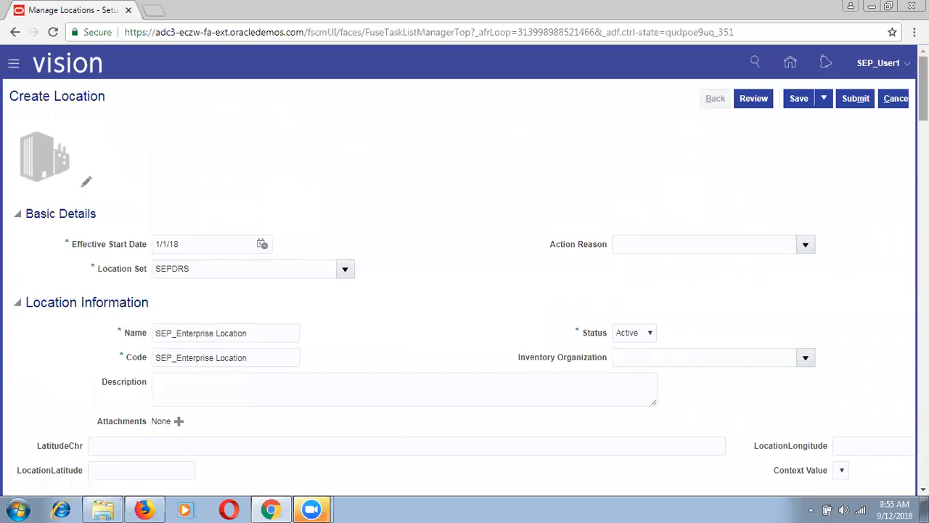
scroll(465, 272, down, 3)
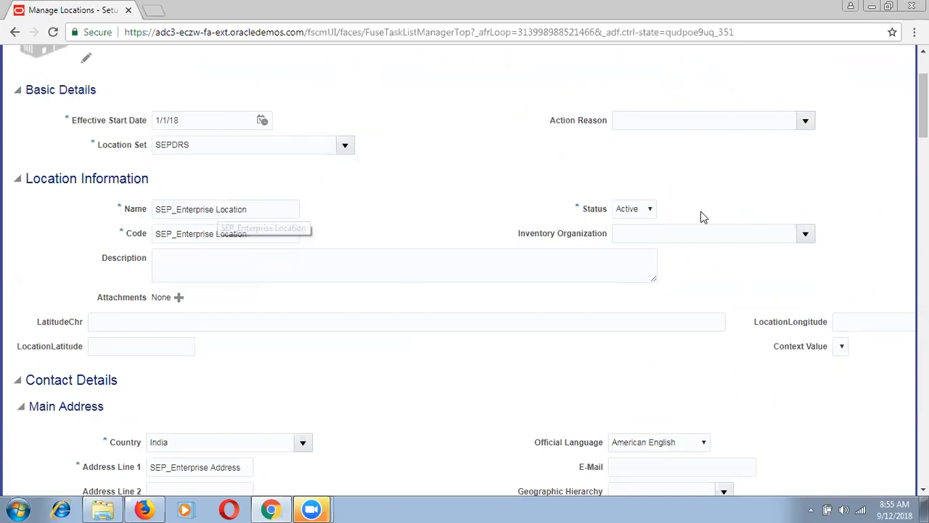
drag(923, 106, 923, 143)
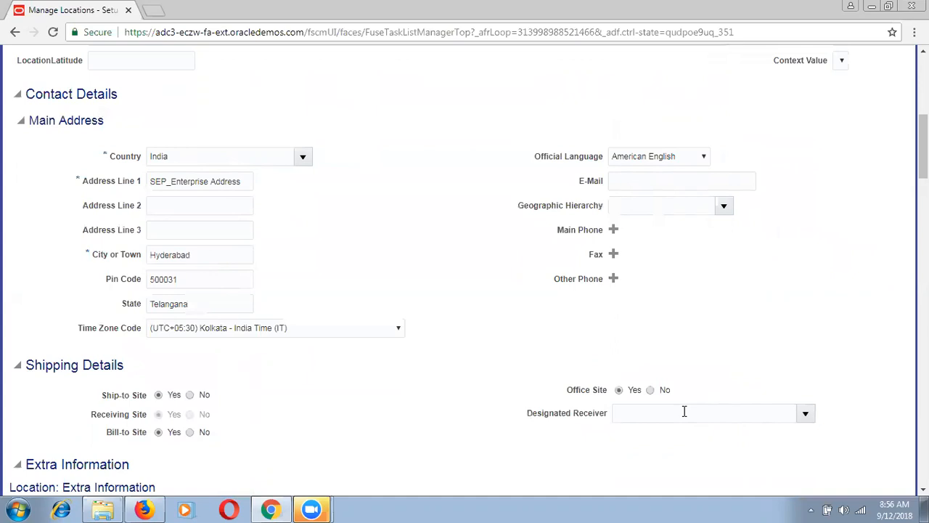
click(805, 413)
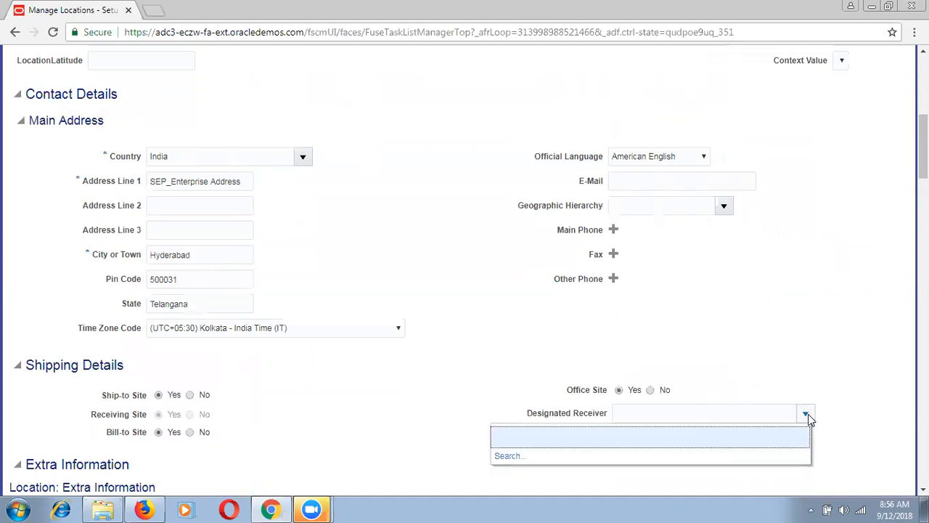
click(835, 318)
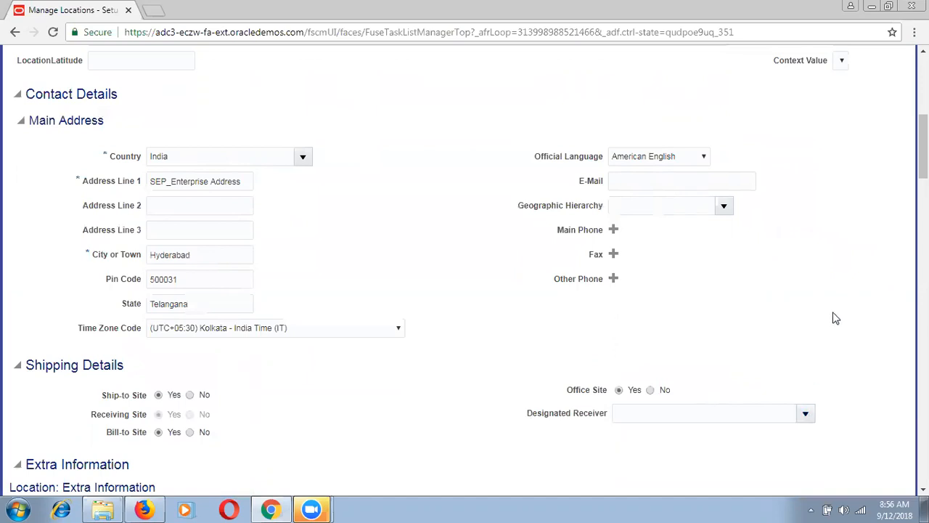
click(749, 407)
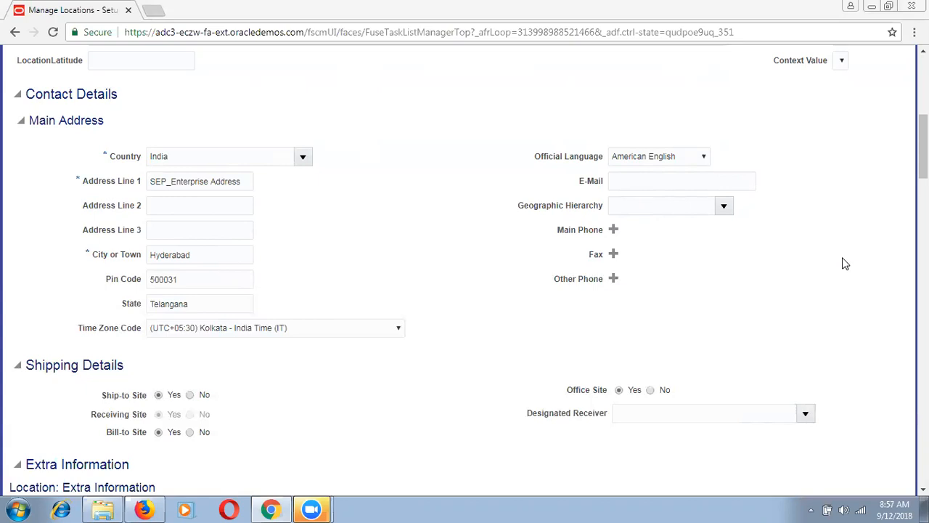
drag(775, 67, 828, 68)
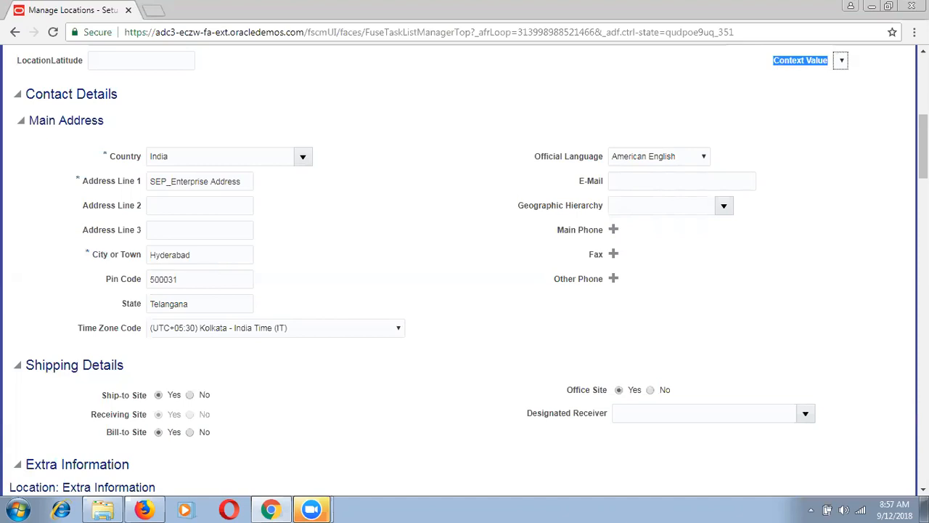
Step: Examine the Spanish property fields under Extra Information and the United States reporting fields under Legislative Information
mouse_move(923, 146)
mouse_down()
mouse_move(923, 171)
mouse_move(923, 158)
mouse_up()
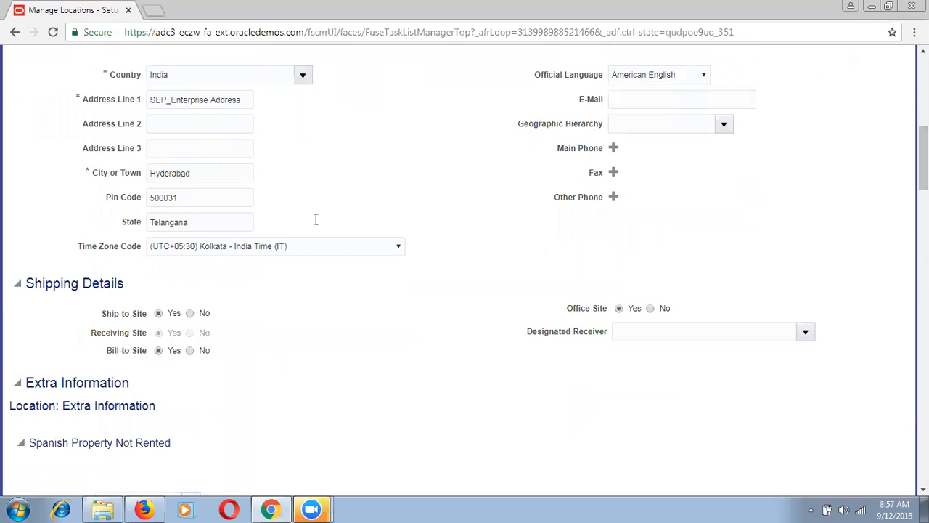
drag(923, 158, 923, 200)
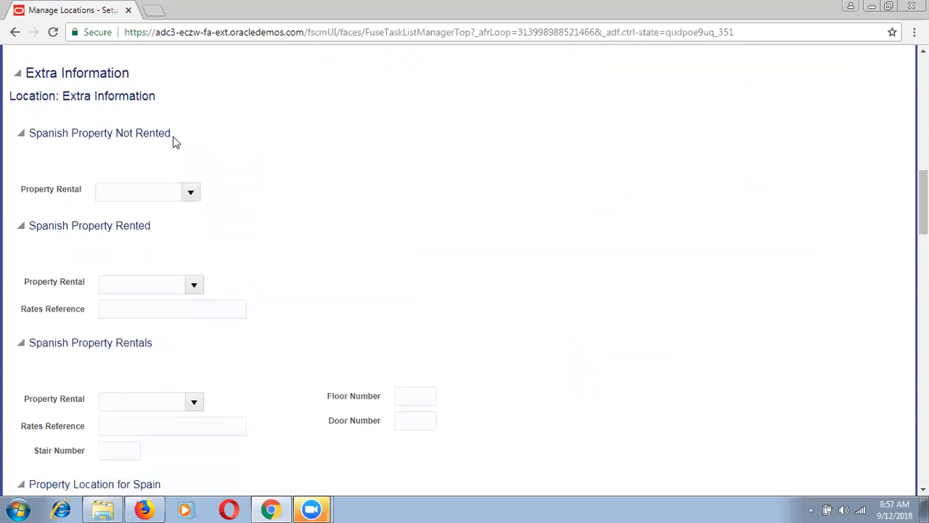
drag(173, 138, 34, 132)
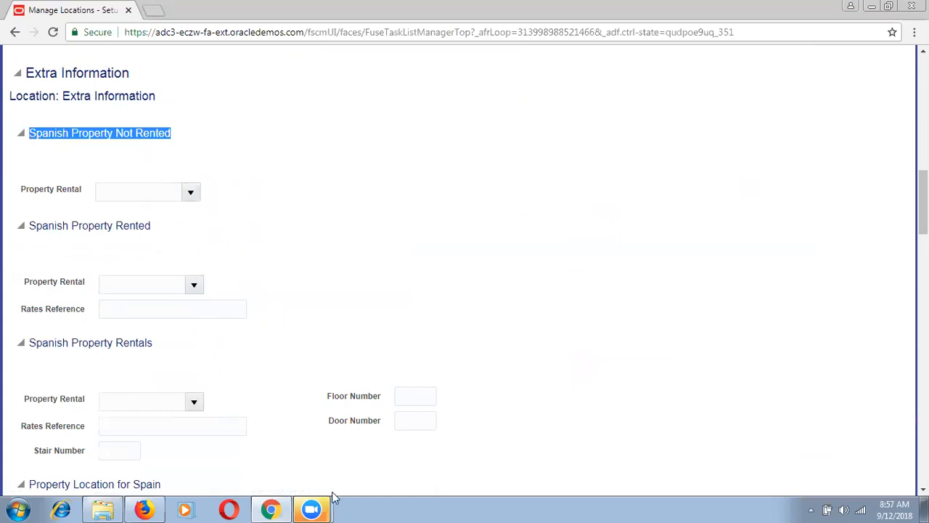
scroll(921, 211, down, 3)
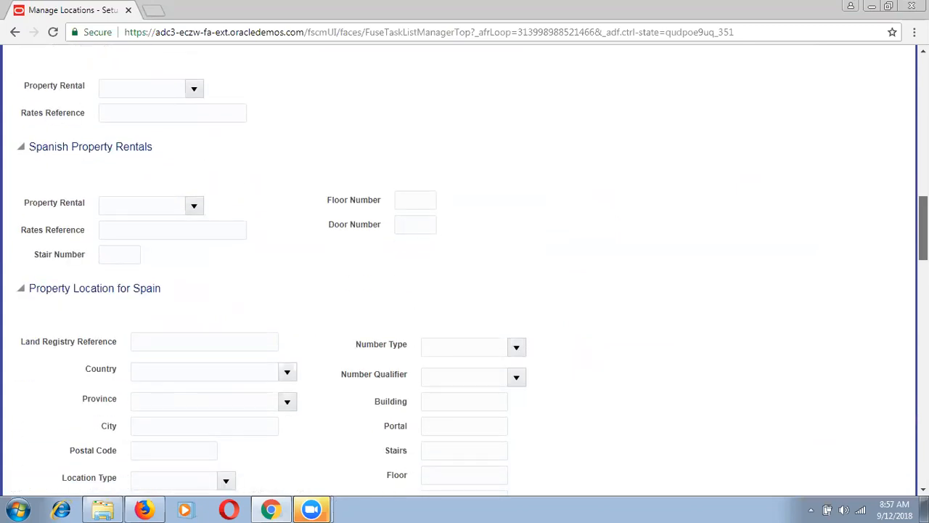
drag(923, 228, 922, 210)
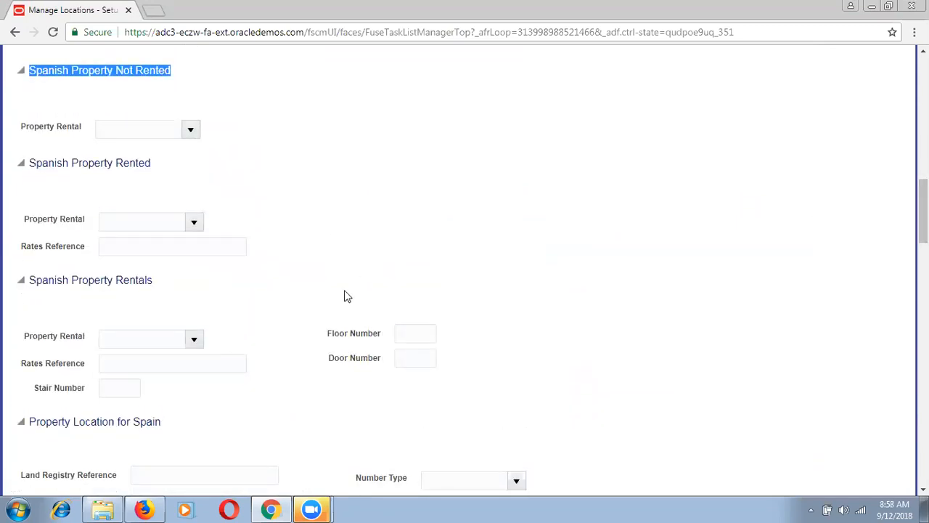
drag(923, 211, 922, 272)
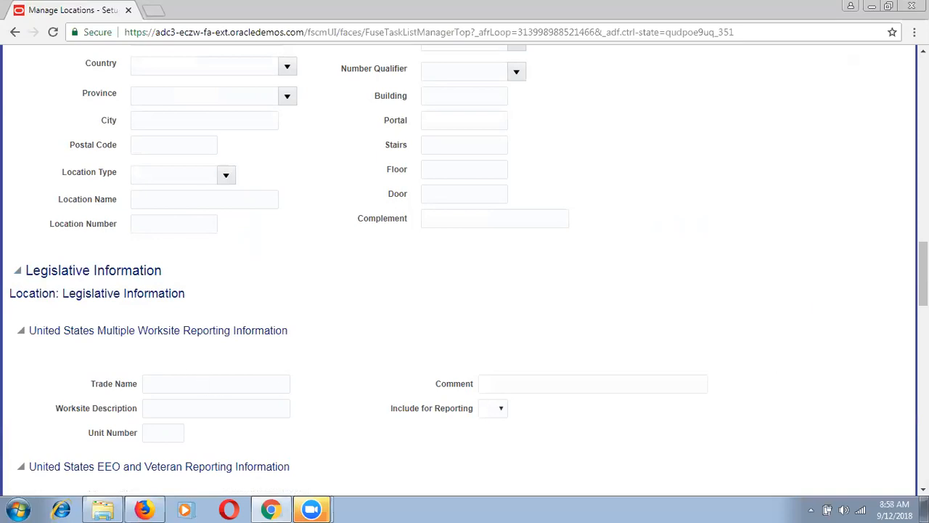
scroll(922, 275, down, 3)
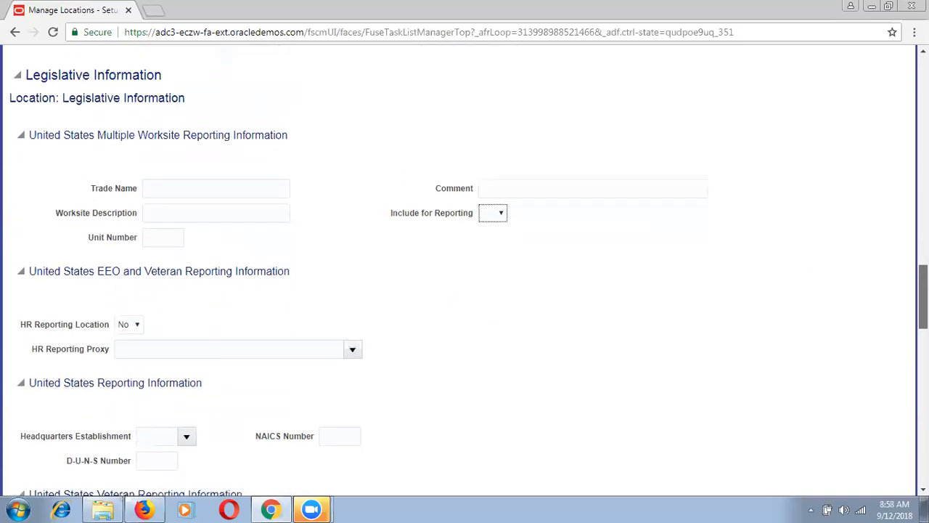
scroll(923, 304, down, 2)
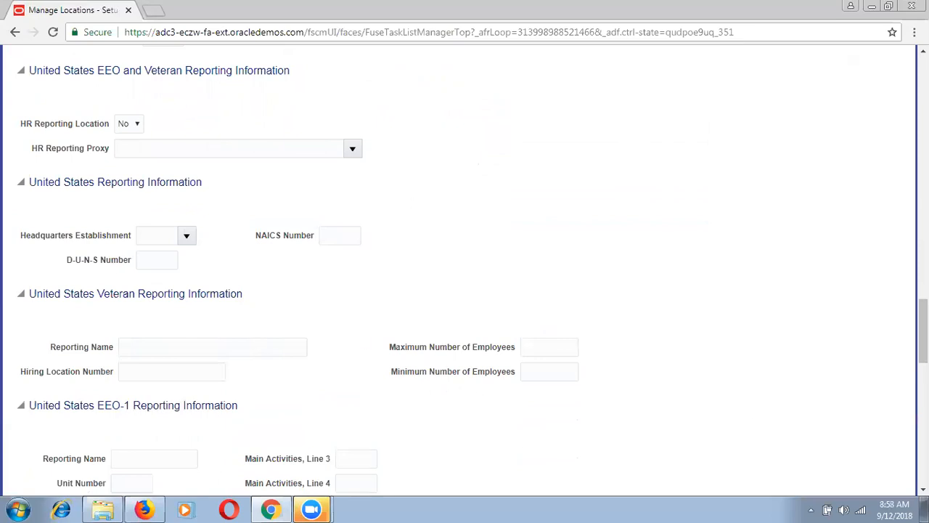
Step: Collapse the Extra Information and Legislative Information sections of the new location
scroll(922, 327, up, 6)
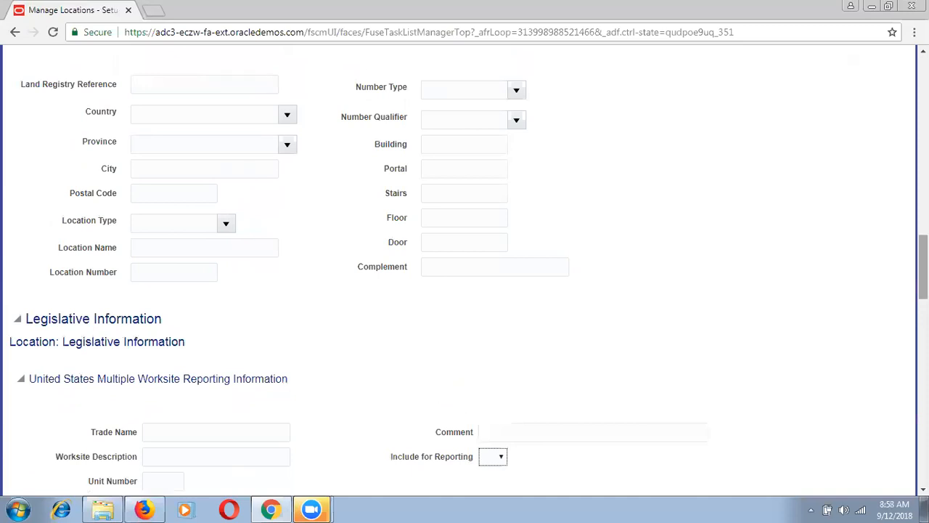
scroll(922, 268, up, 4)
scroll(923, 232, up, 3)
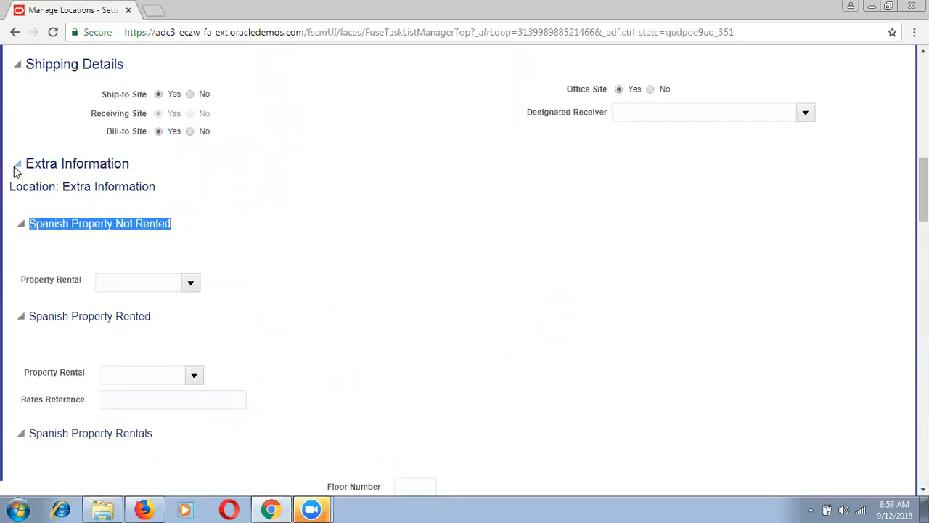
click(18, 164)
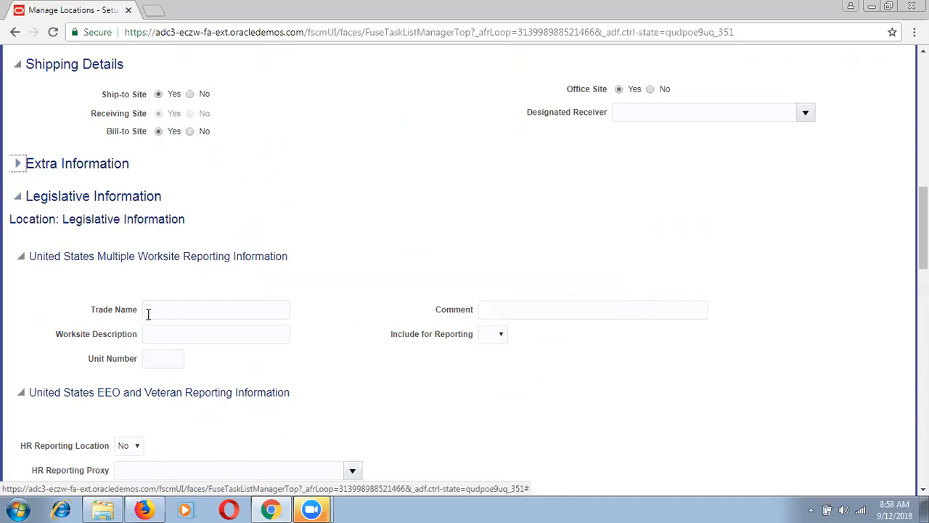
scroll(898, 392, down, 5)
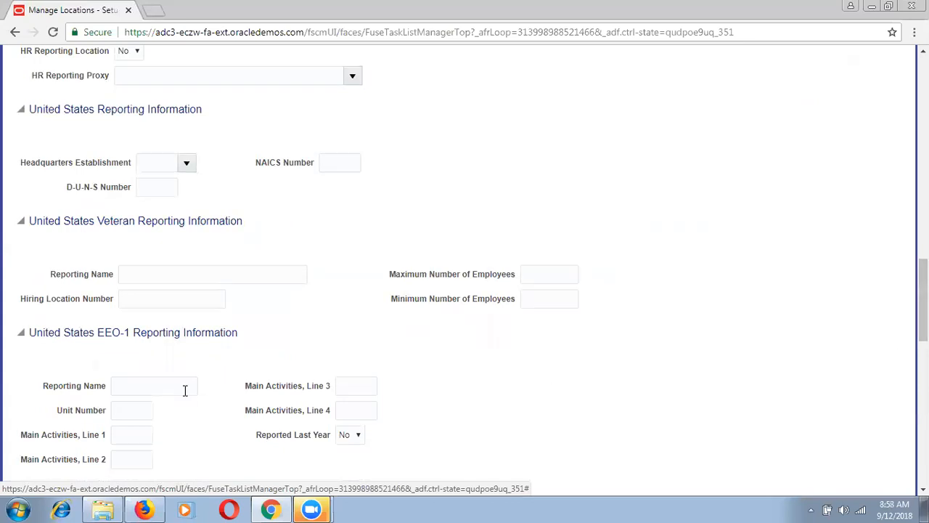
drag(922, 299, 922, 187)
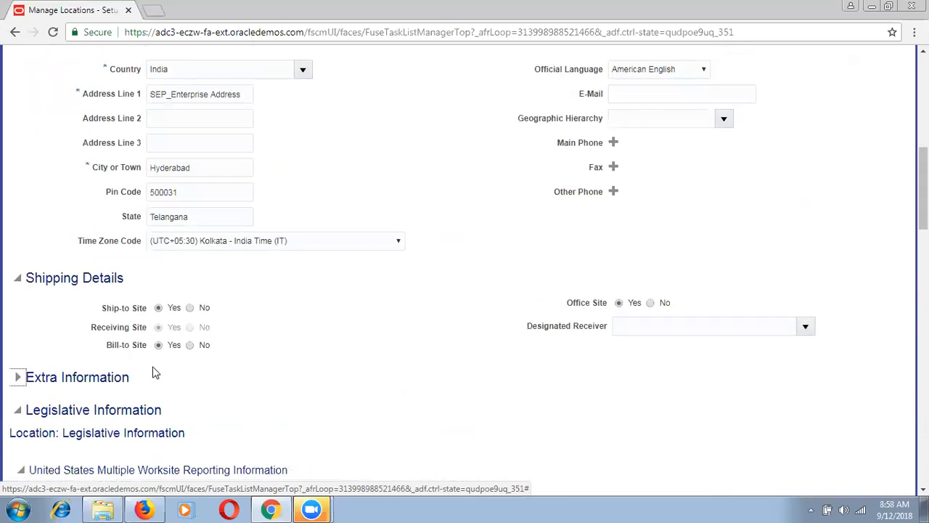
click(18, 411)
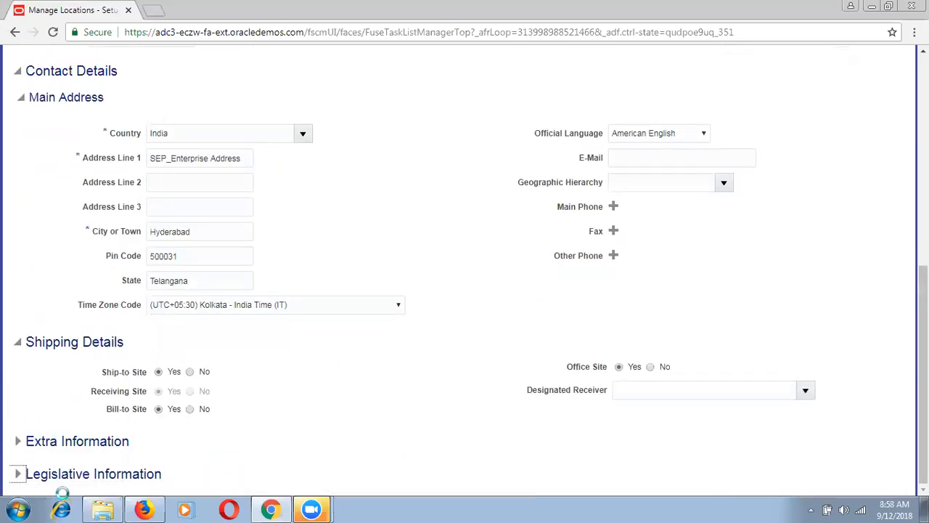
drag(166, 479, 17, 455)
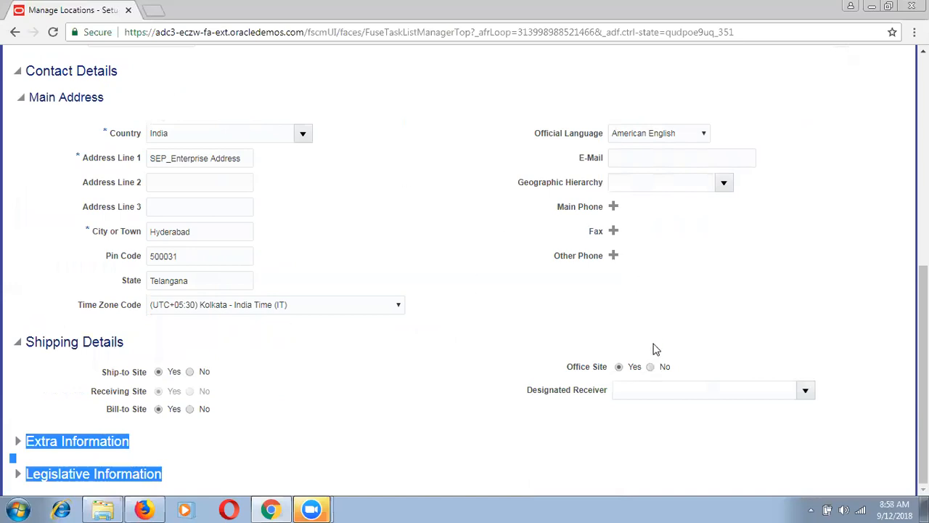
Step: Save the new location and acknowledge the confirmation
drag(923, 312, 923, 91)
click(797, 98)
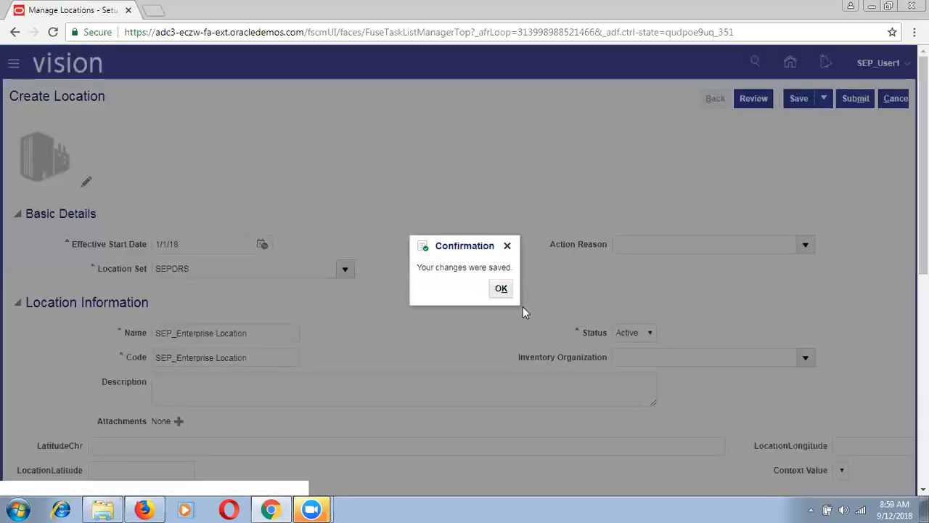
click(501, 289)
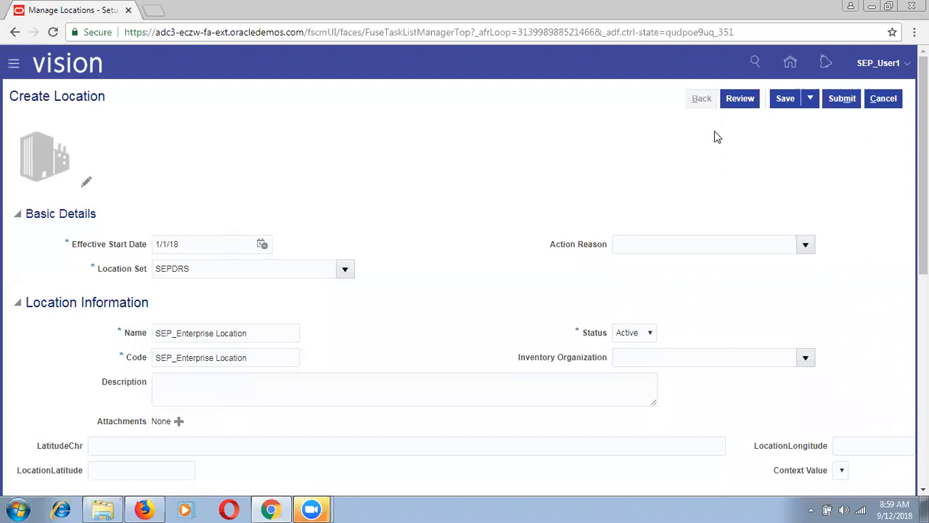
Step: Open the review of the new location and check its basic details, main address and shipping details
click(744, 108)
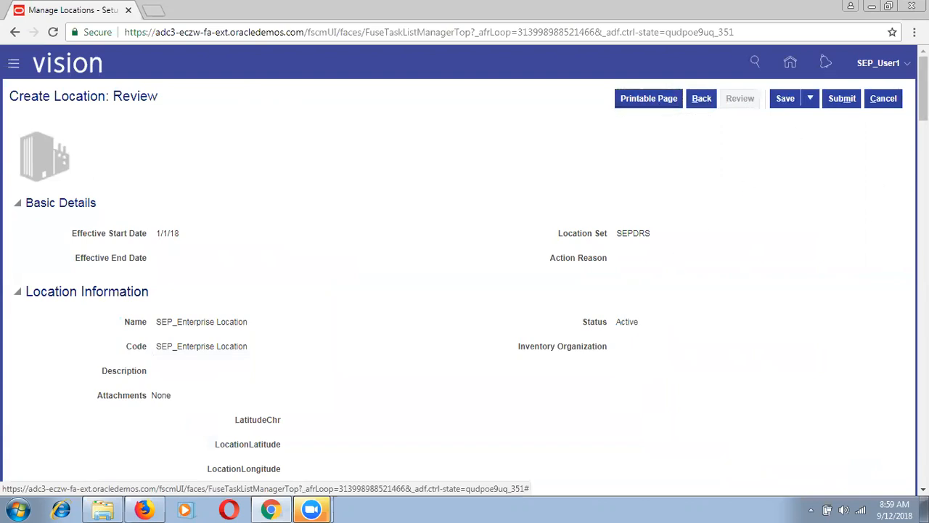
scroll(464, 262, down, 2)
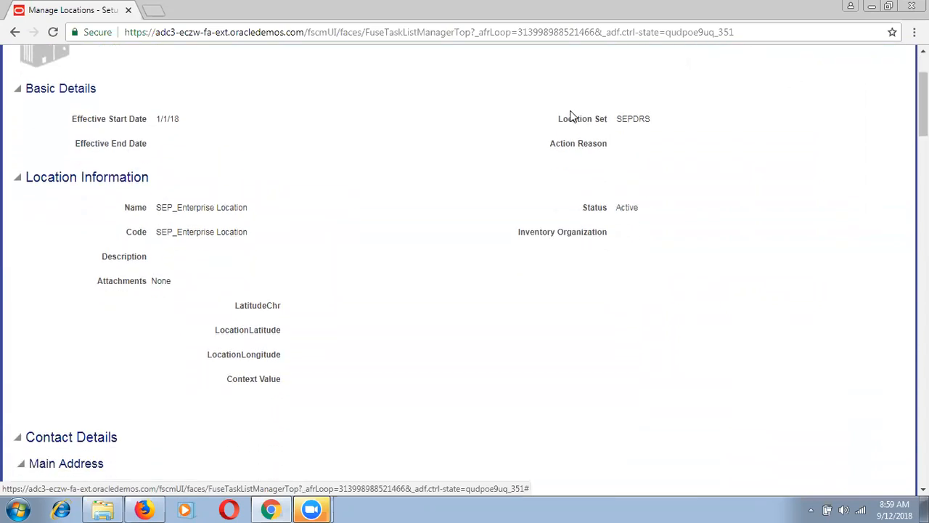
drag(570, 117, 269, 181)
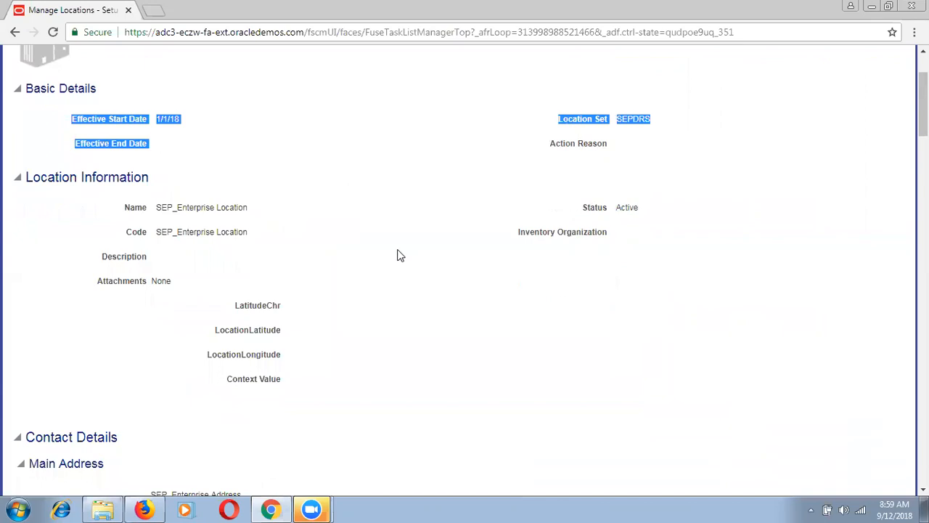
scroll(697, 263, down, 7)
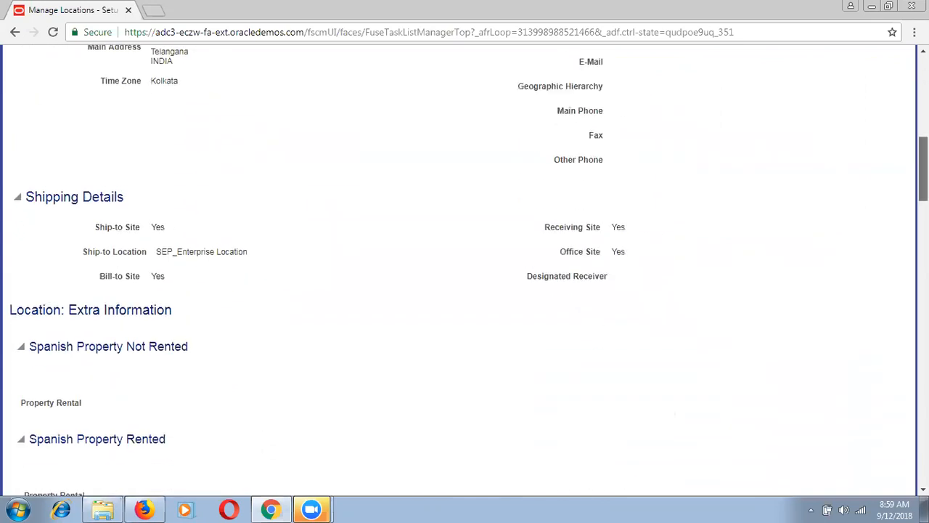
scroll(464, 268, up, 2)
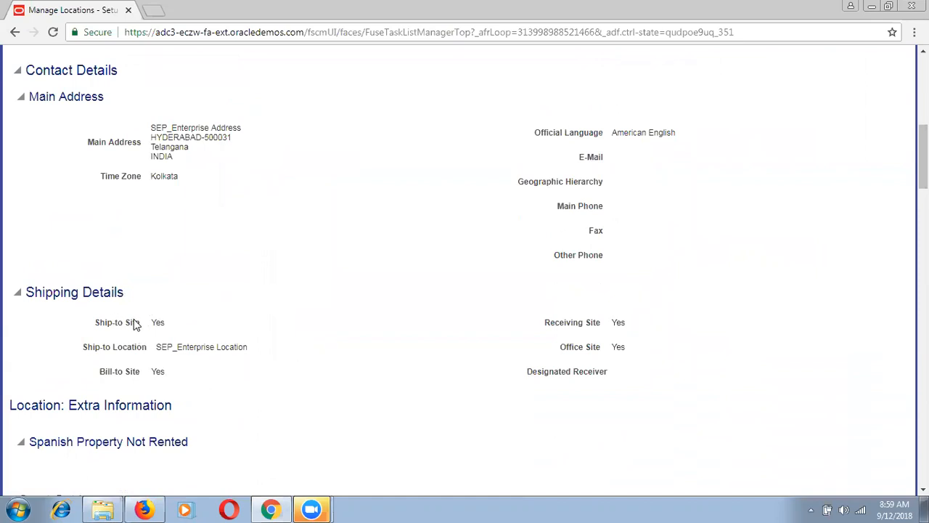
drag(923, 156, 923, 88)
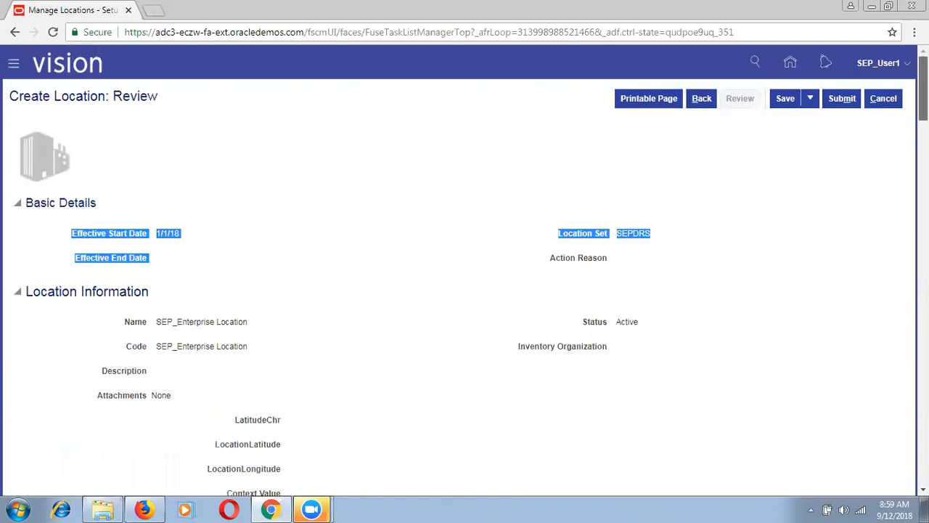
Step: Submit the new location SEP_Enterprise Location and agree to continue with the request
click(841, 97)
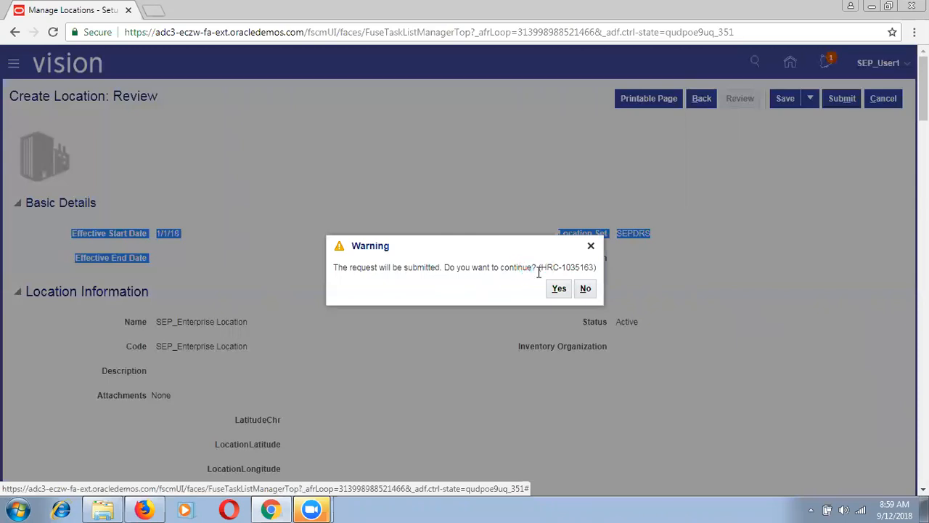
drag(539, 269, 586, 265)
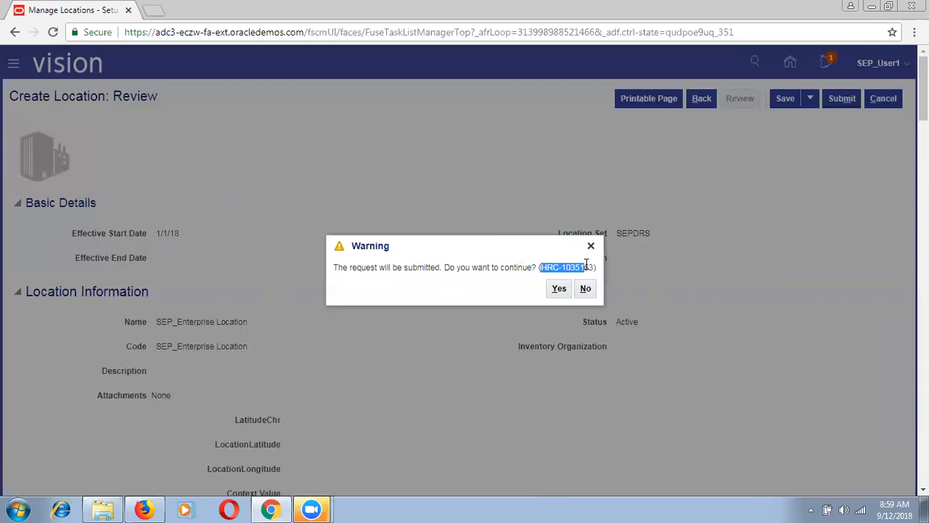
click(559, 294)
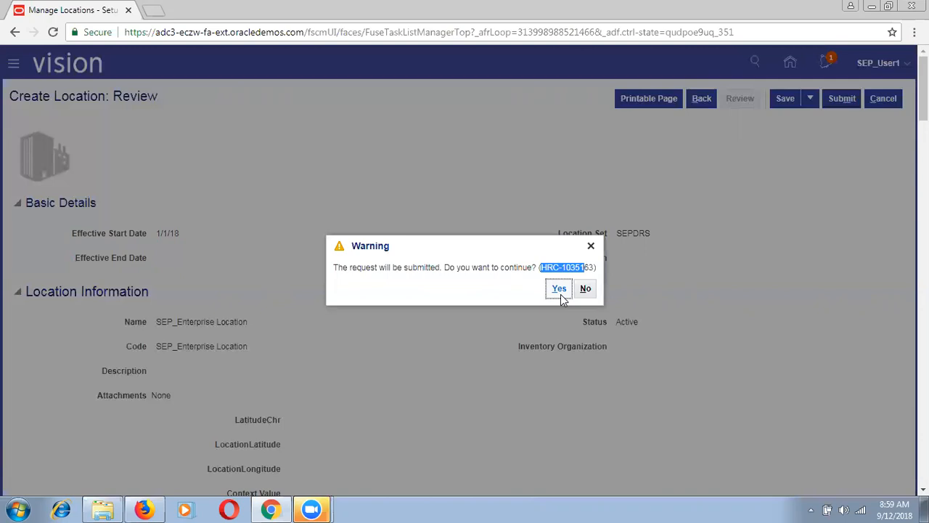
click(560, 289)
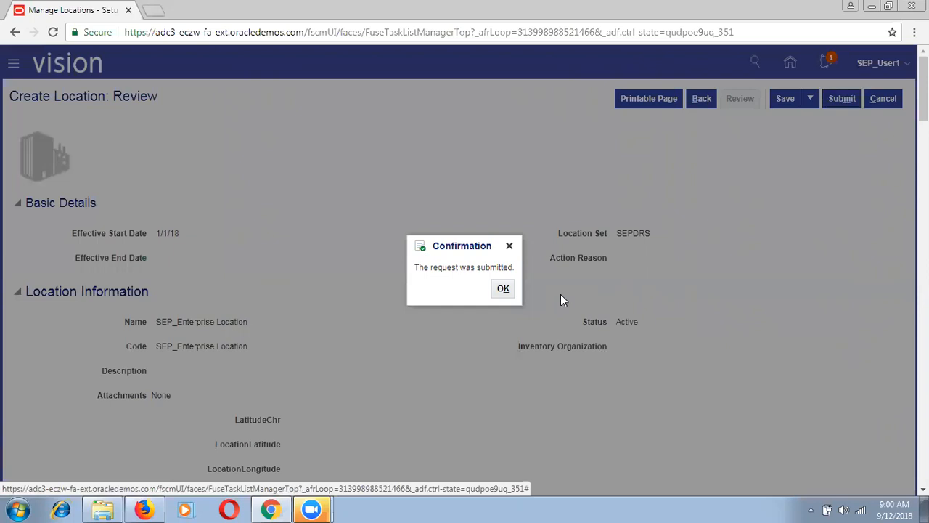
Step: Switch to a new Notepad document, note "Concurrent Request = Schedule Processes" in it and return to the browser
click(4, 508)
text(no)
key(Return)
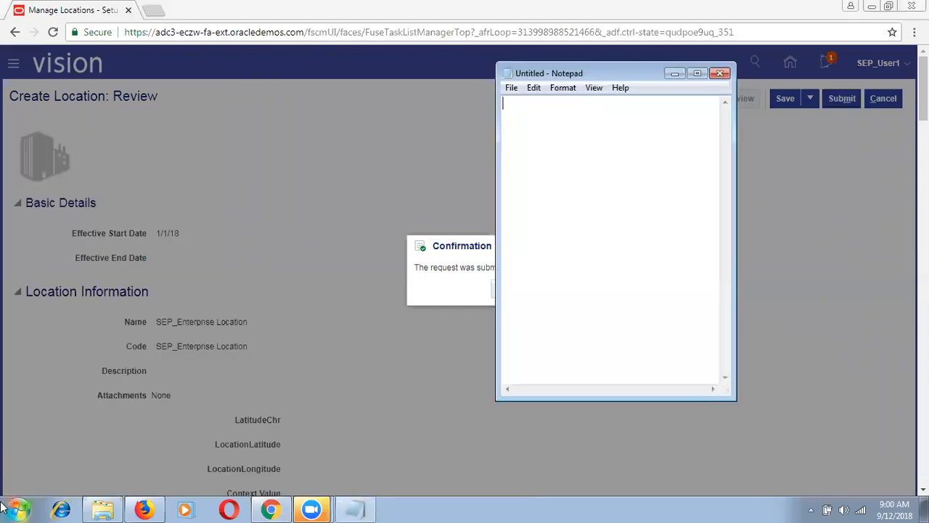
click(698, 74)
text(Concurr)
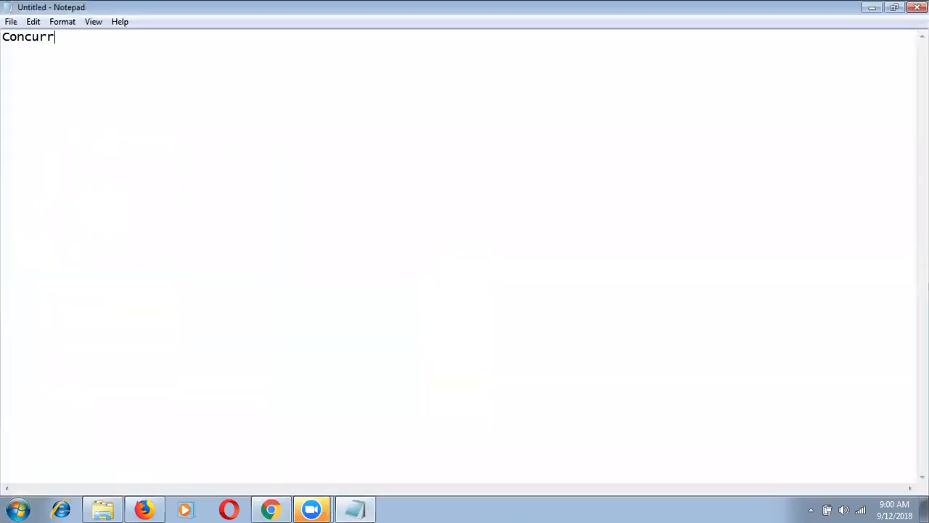
text(ent Requ)
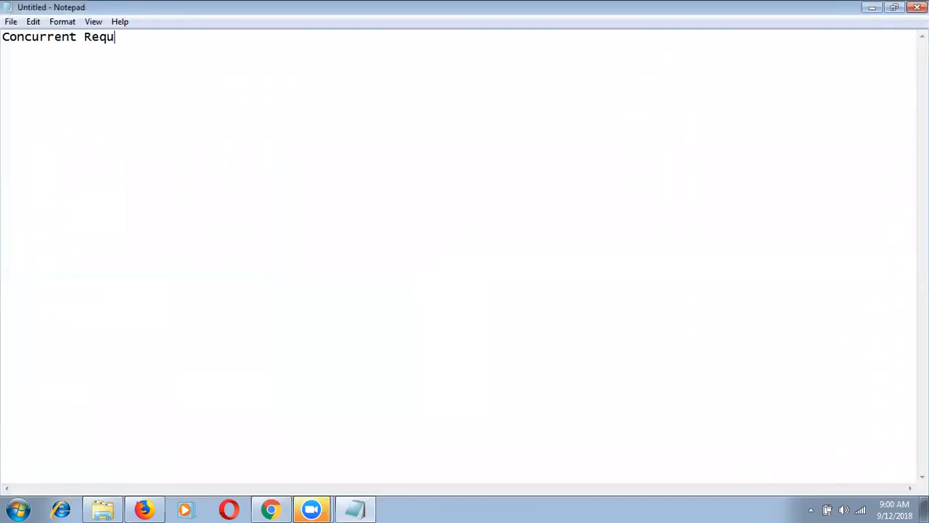
text(est  = Schedule Proc)
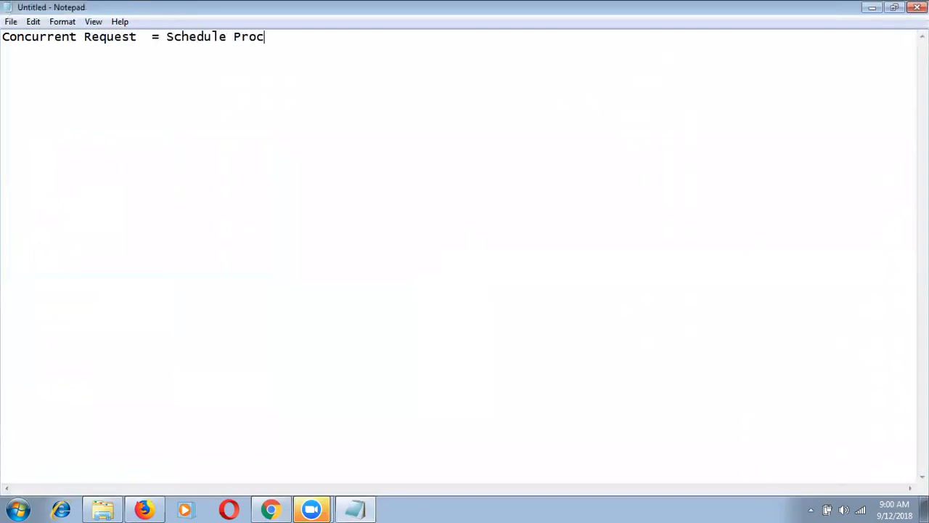
text(esses)
key(alt+Tab)
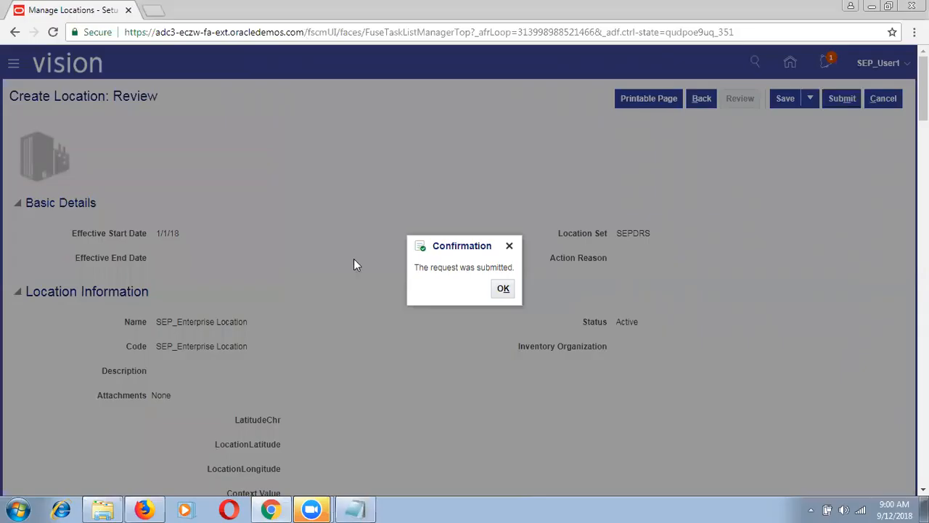
Step: Acknowledge the location's submission and reopen the Manage Locations task from the Enterprise Profile setup tasks
click(505, 290)
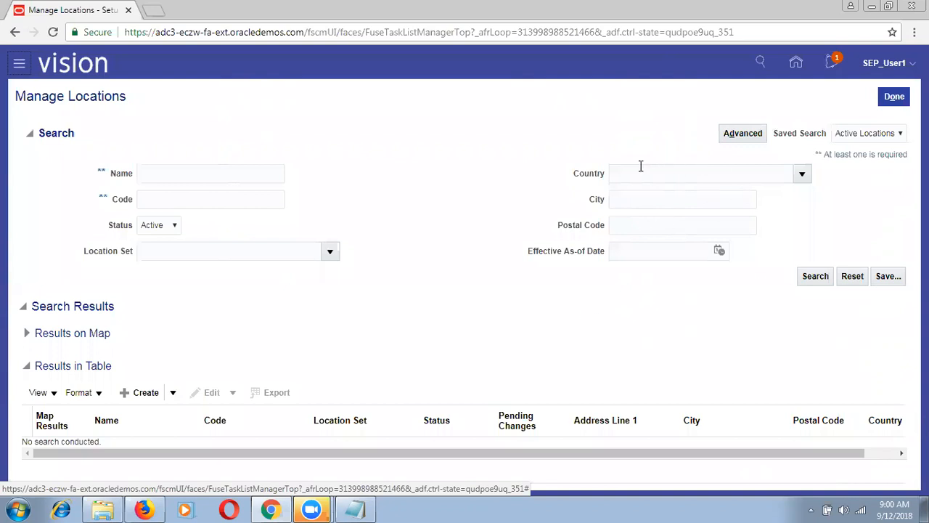
click(894, 102)
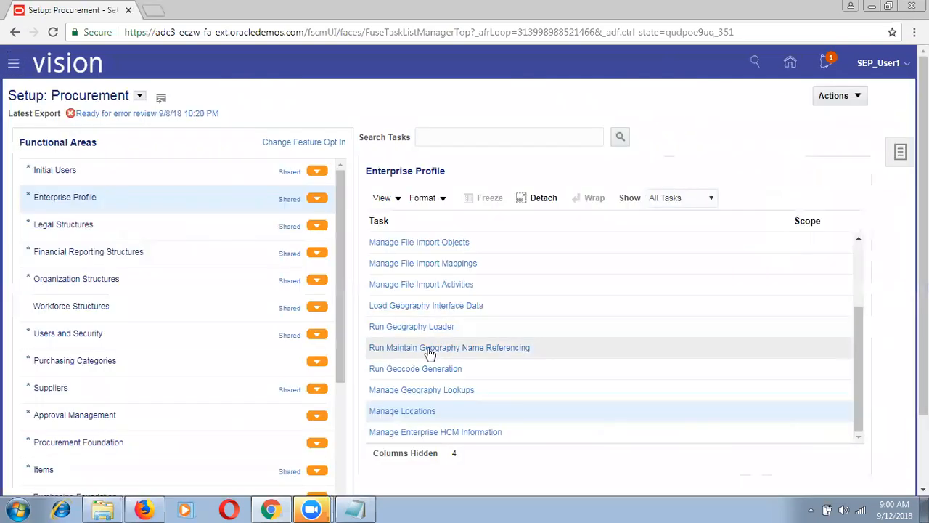
click(418, 412)
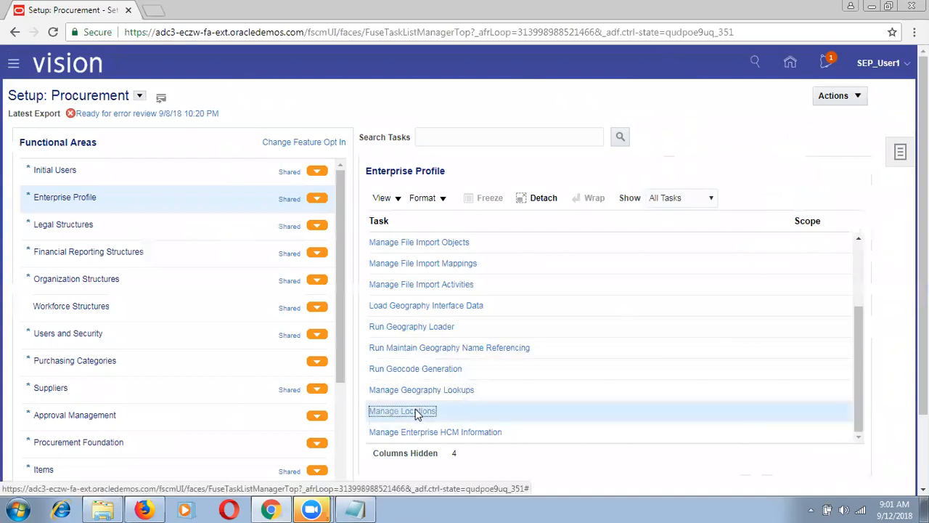
Step: Search the locations by the name SEP%, check the SEP_Enterprise Location entry and return to the setup tasks
click(200, 173)
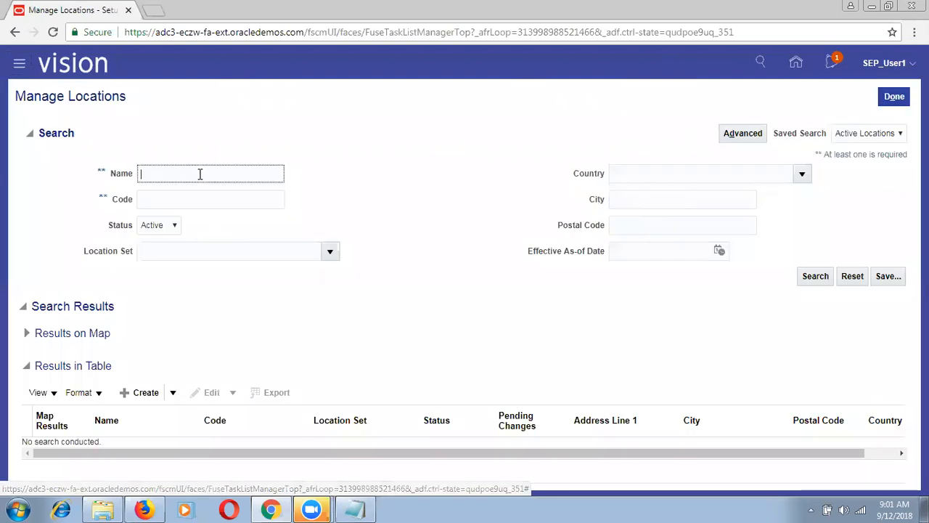
text(SEP%)
key(Return)
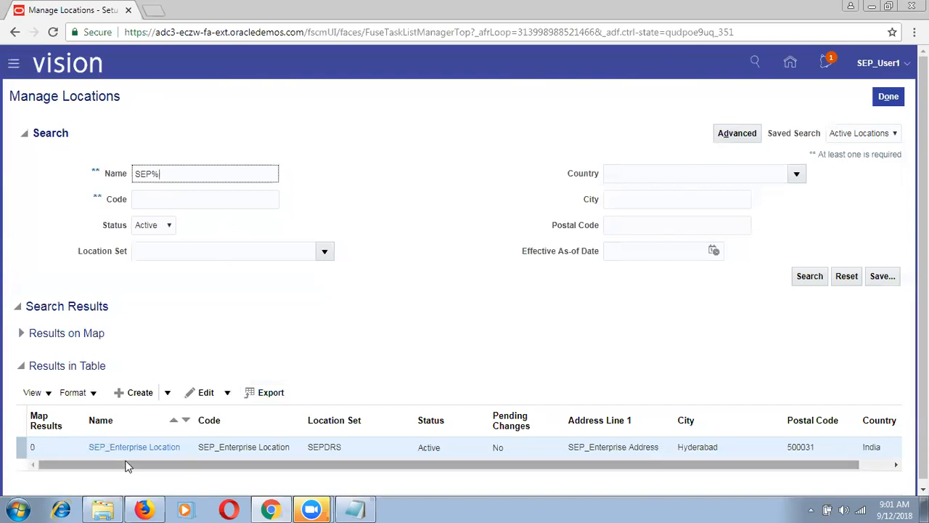
click(178, 447)
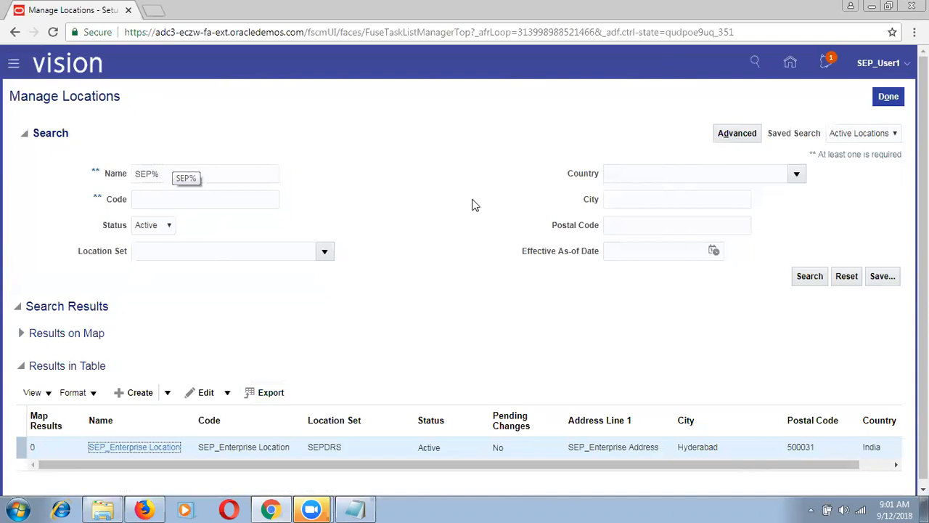
click(886, 101)
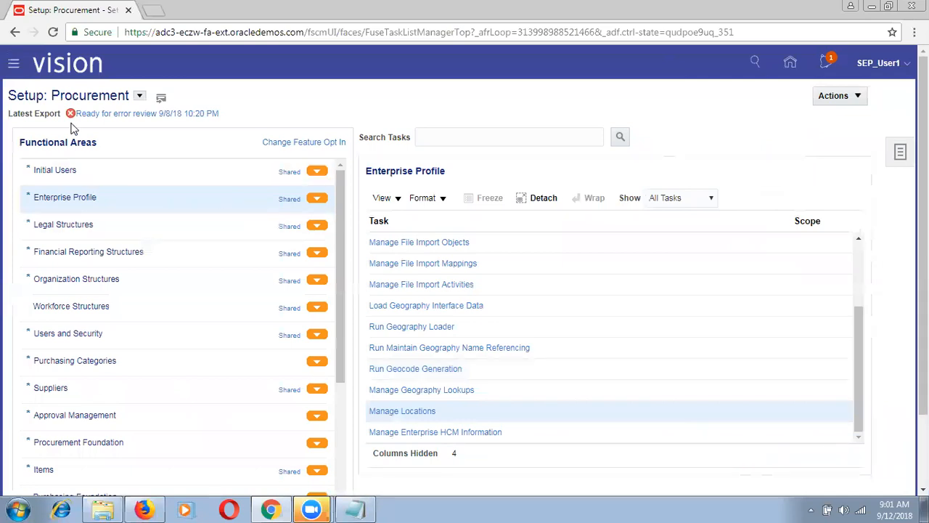
Step: Open the Manage Enterprise HCM Information task and examine the history of enterprise records
click(171, 195)
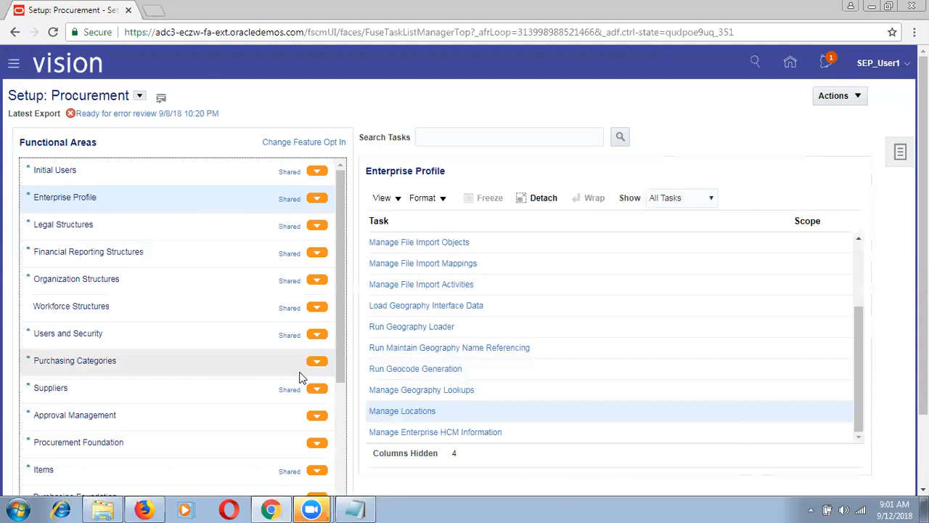
click(457, 434)
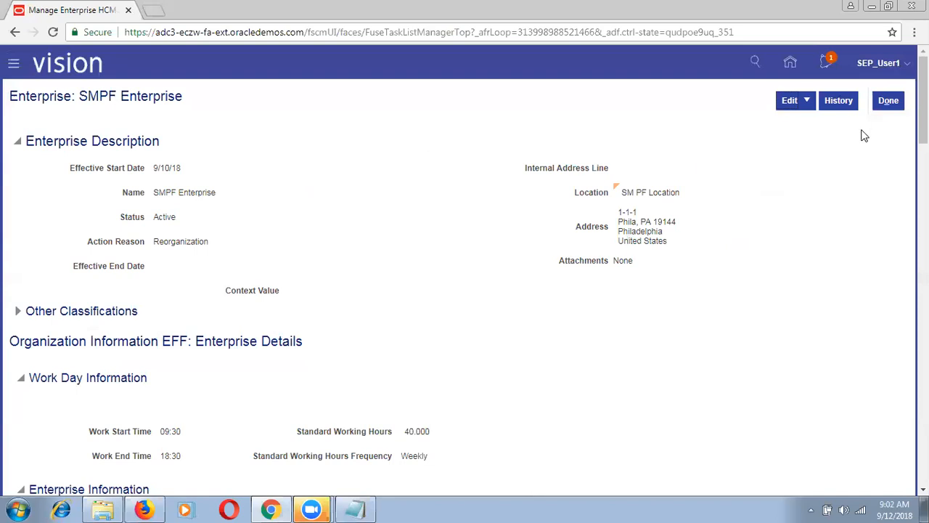
click(834, 107)
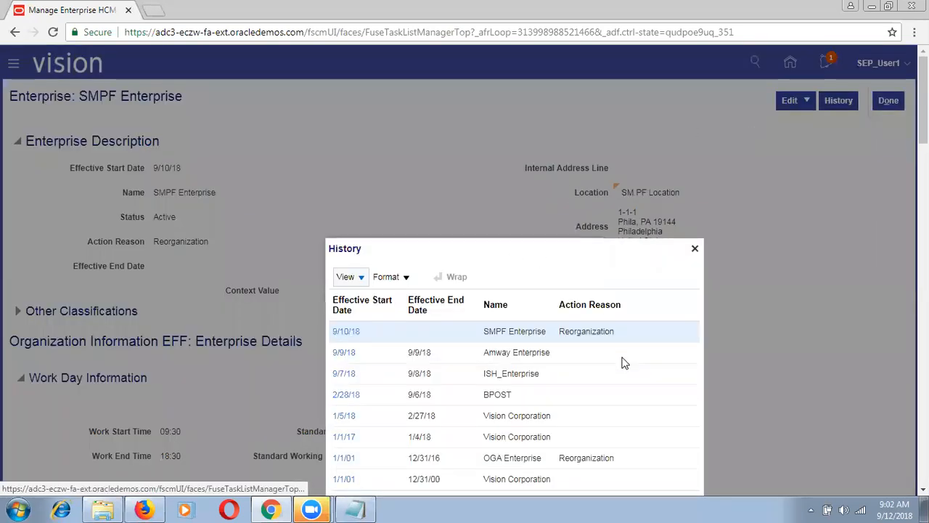
drag(923, 116, 923, 149)
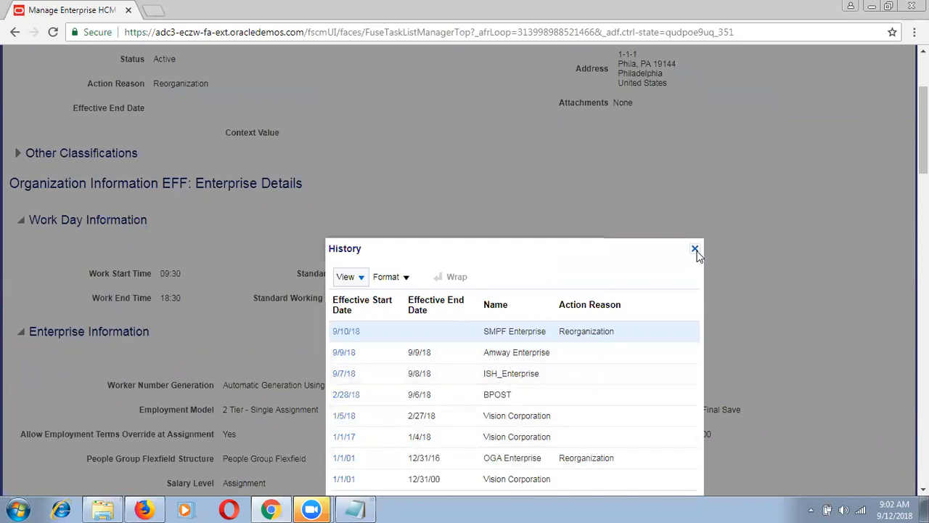
click(694, 250)
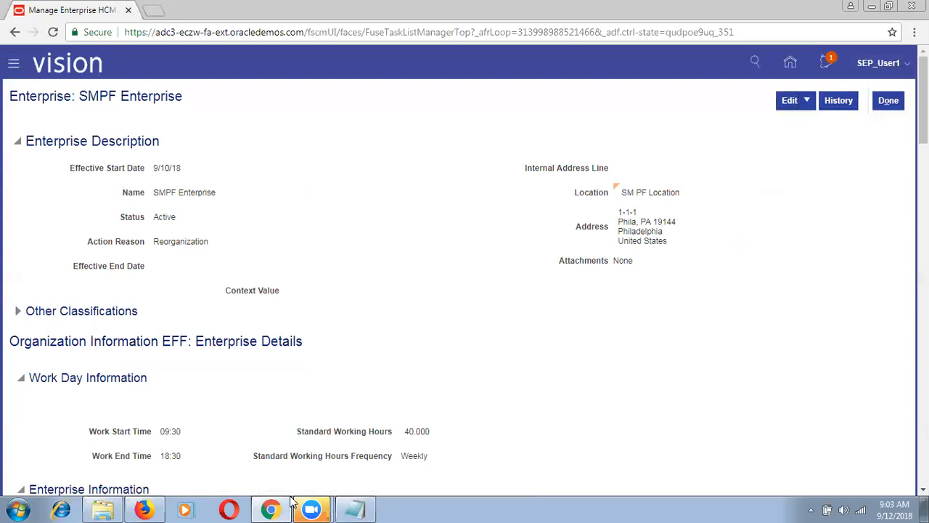
Step: Start an update of the enterprise with effective start date 9/12/18 and action reason Reorganization
click(808, 103)
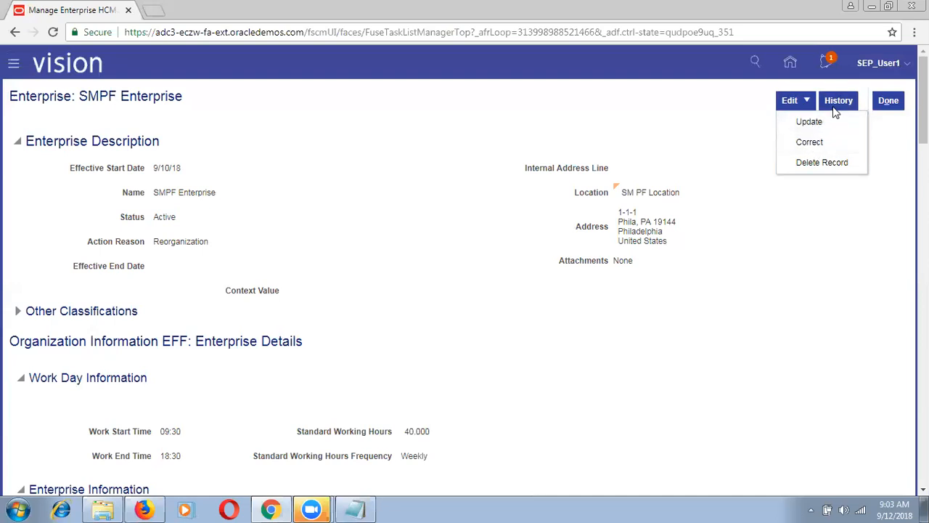
click(823, 119)
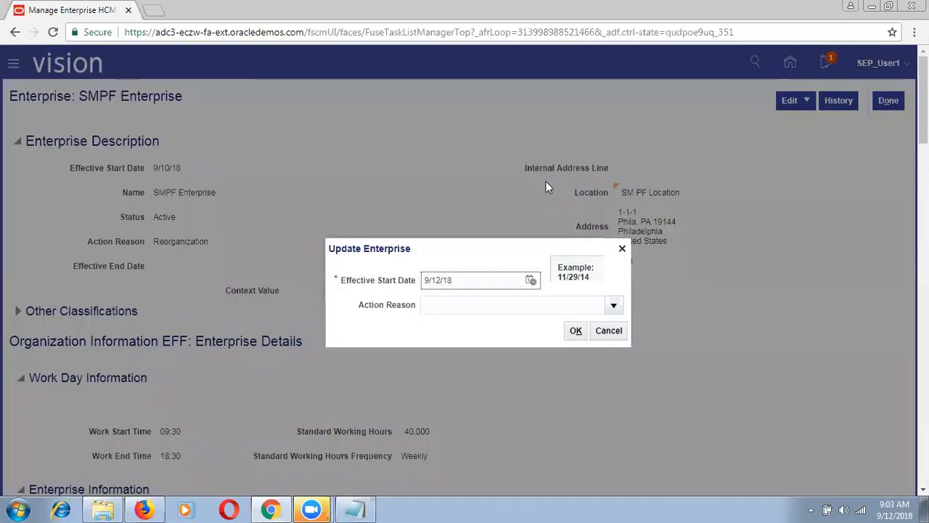
click(457, 279)
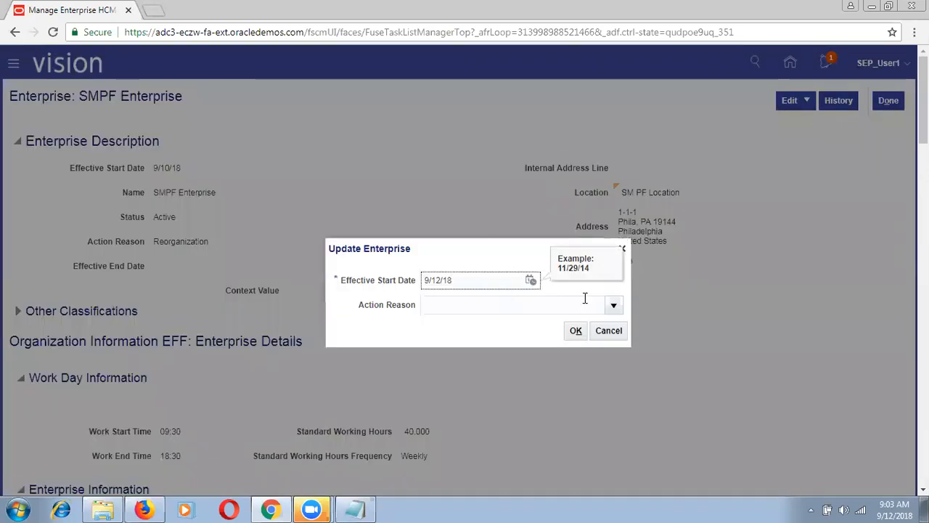
click(614, 305)
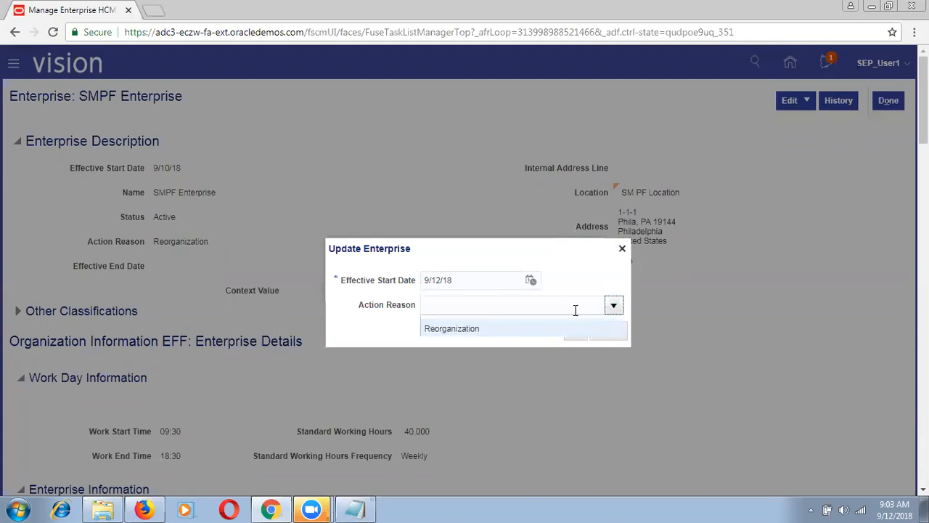
click(553, 337)
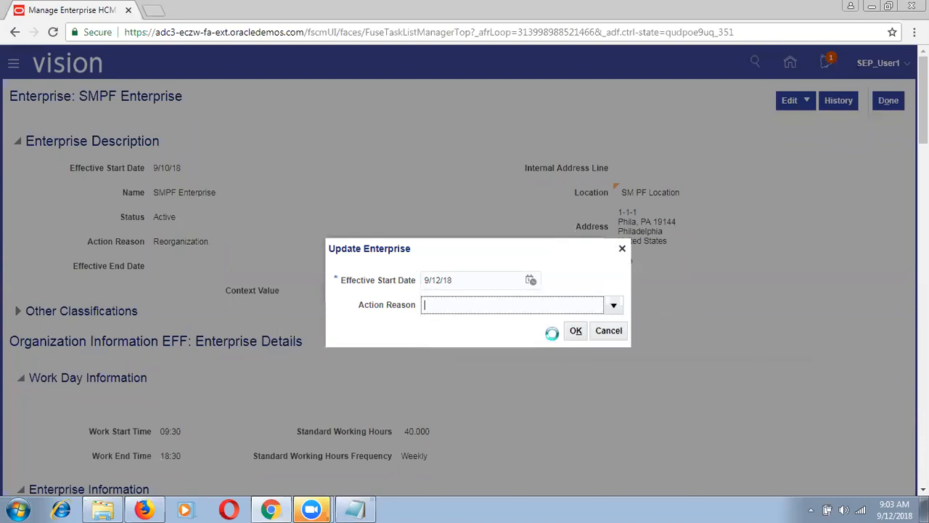
click(575, 331)
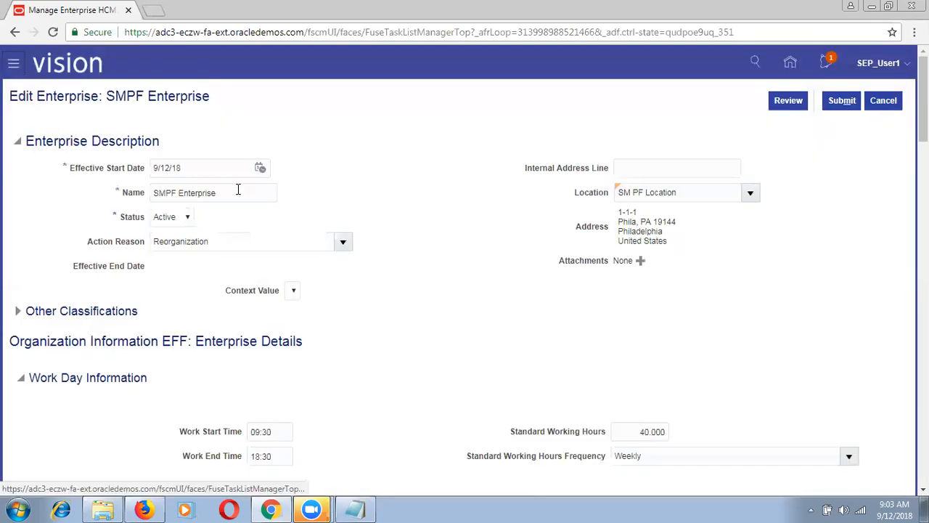
Step: Set the enterprise's name to SEP_Enterprise
click(237, 190)
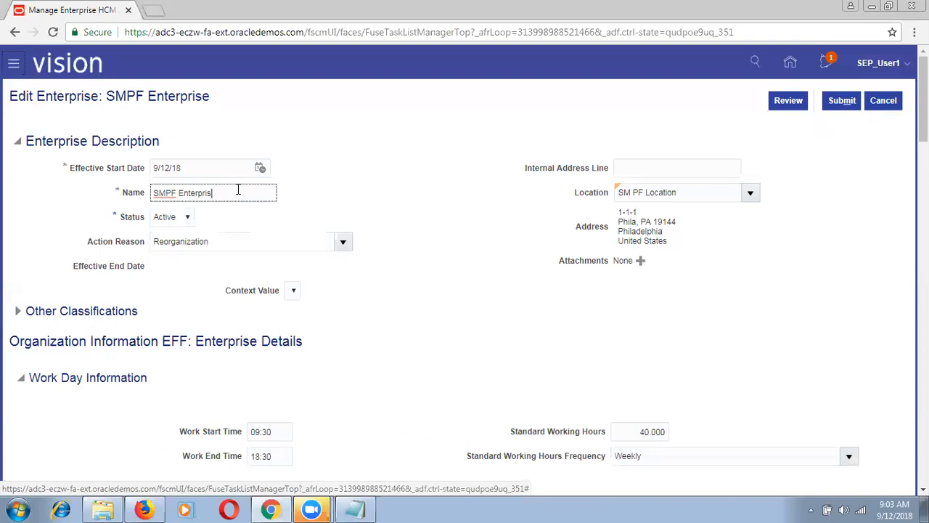
key(BackSpace)
key(BackSpace)
key(BackSpace)
key(BackSpace)
key(BackSpace)
key(BackSpace)
key(BackSpace)
key(BackSpace)
key(BackSpace)
key(BackSpace)
key(BackSpace)
key(BackSpace)
key(BackSpace)
key(BackSpace)
text(SEP_Enterprise)
click(66, 166)
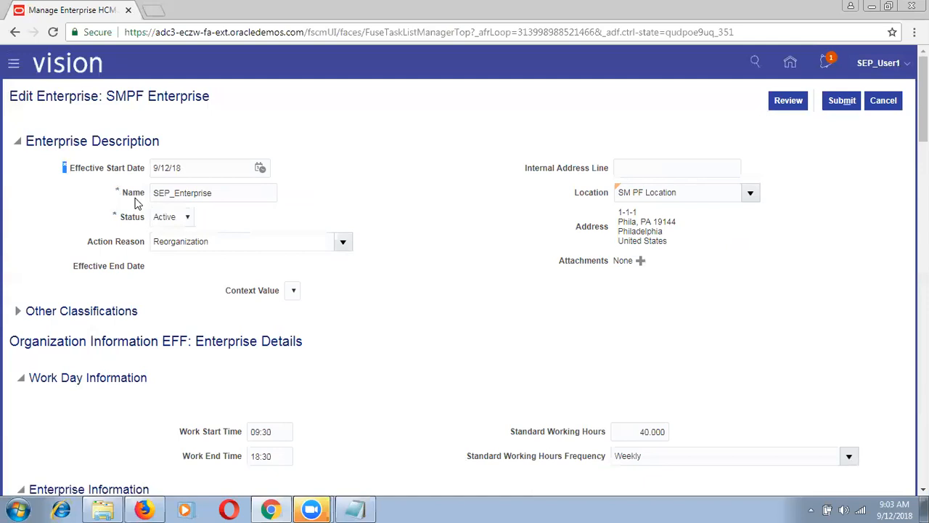
Step: Replace the enterprise's location with SEP_Enterprise Location, found by searching the location names for SEP%
drag(570, 198, 608, 198)
click(703, 190)
key(BackSpace)
key(BackSpace)
key(BackSpace)
key(BackSpace)
key(BackSpace)
key(BackSpace)
key(BackSpace)
key(BackSpace)
key(BackSpace)
key(BackSpace)
key(BackSpace)
key(BackSpace)
key(BackSpace)
key(BackSpace)
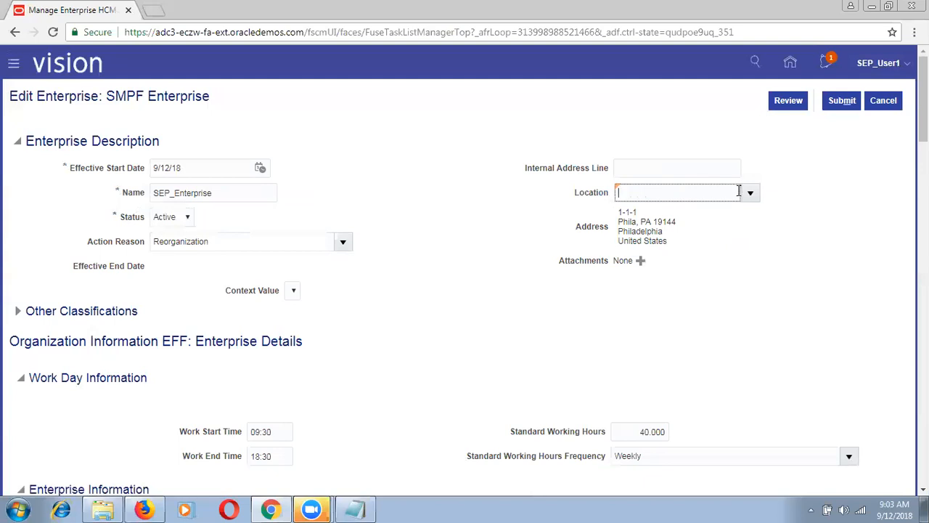
click(751, 198)
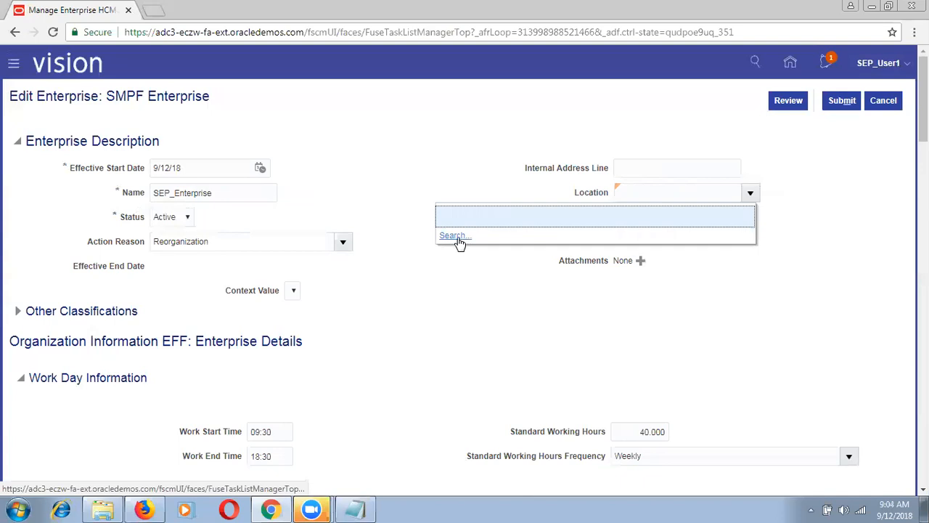
click(457, 237)
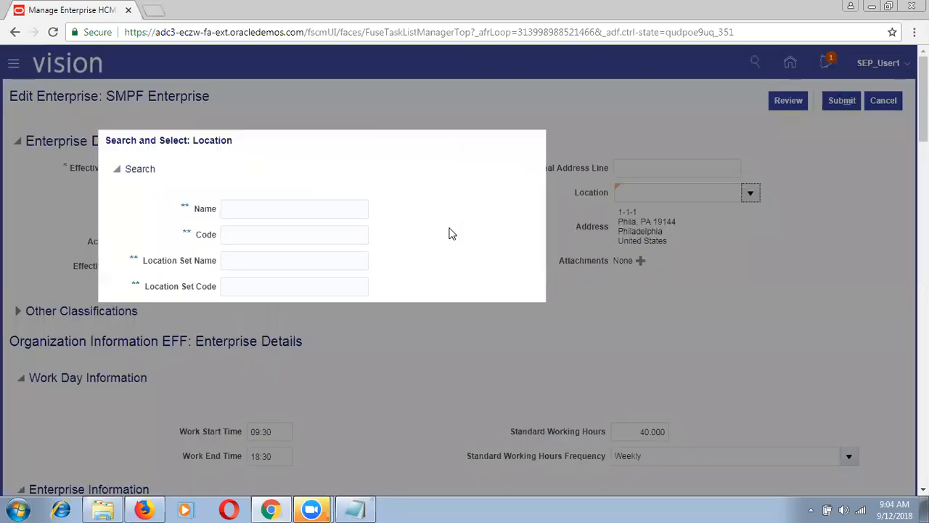
click(284, 209)
text(SEP%)
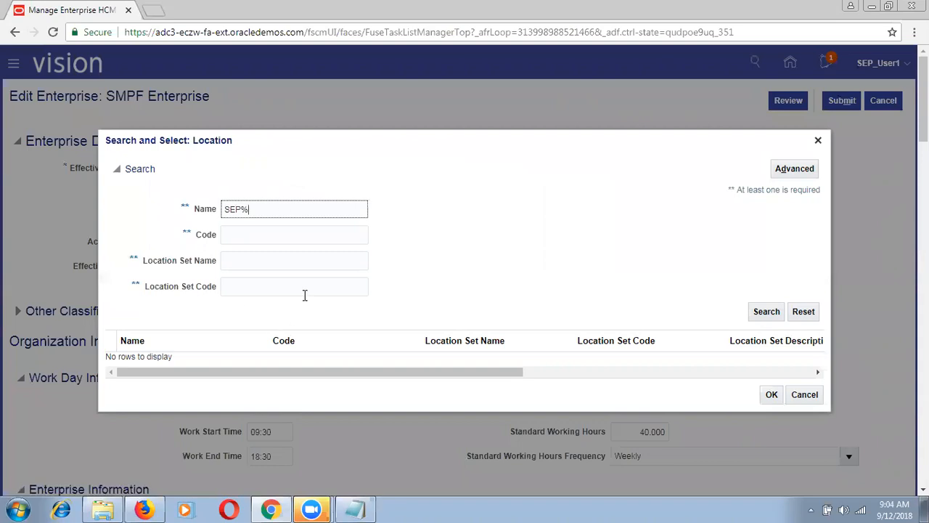
key(Return)
click(269, 355)
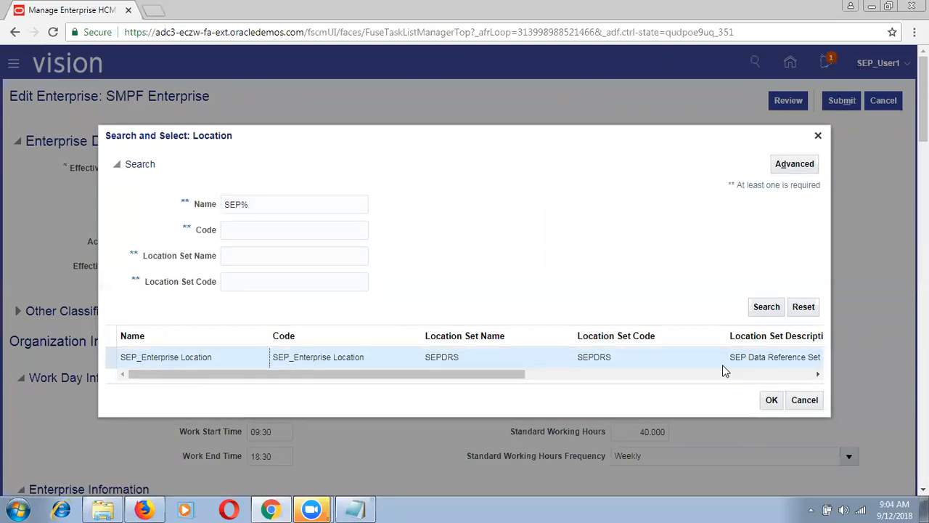
click(771, 401)
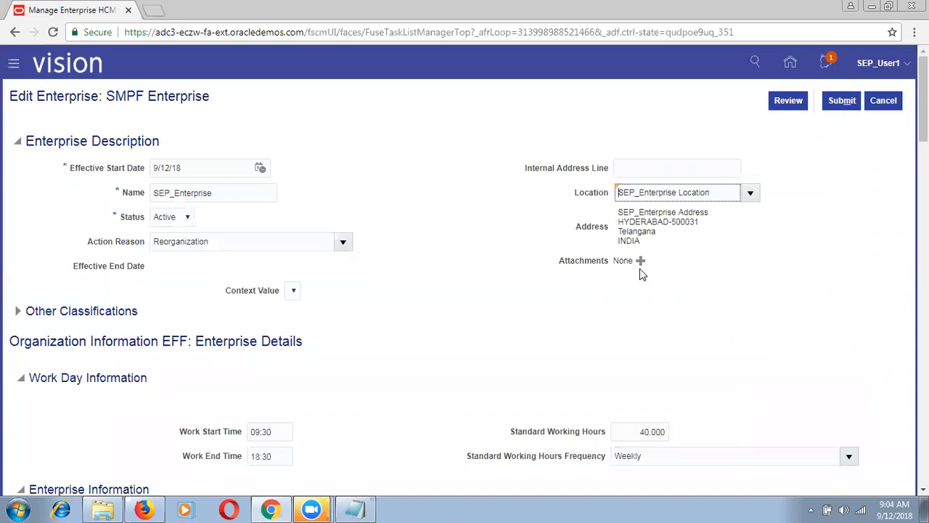
Step: Examine the work day and enterprise information, including working hours, people group flexfield structure and initial person number
scroll(922, 101, down, 3)
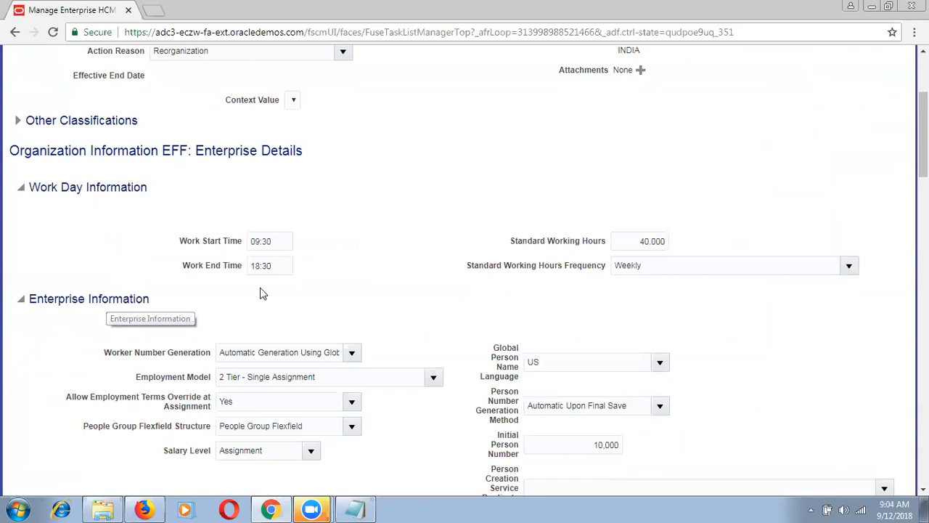
click(278, 240)
click(280, 265)
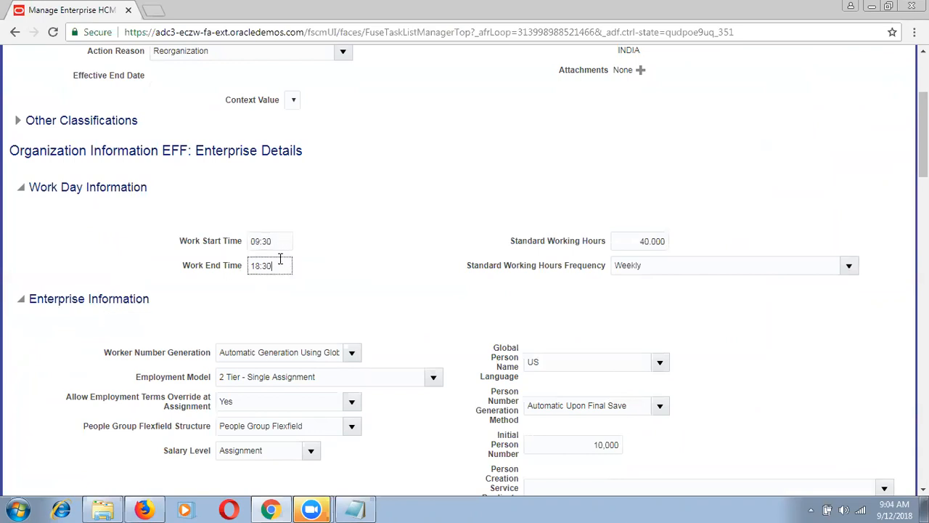
click(634, 241)
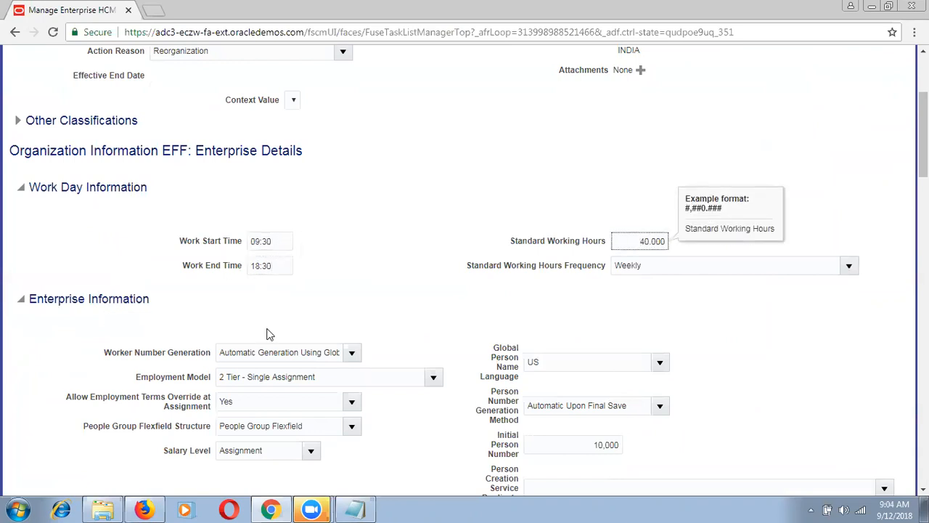
click(205, 357)
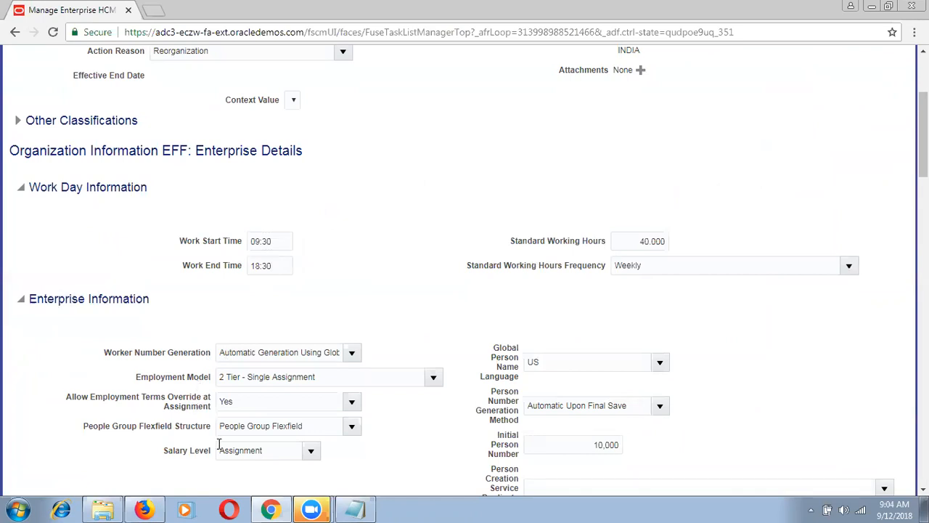
click(270, 428)
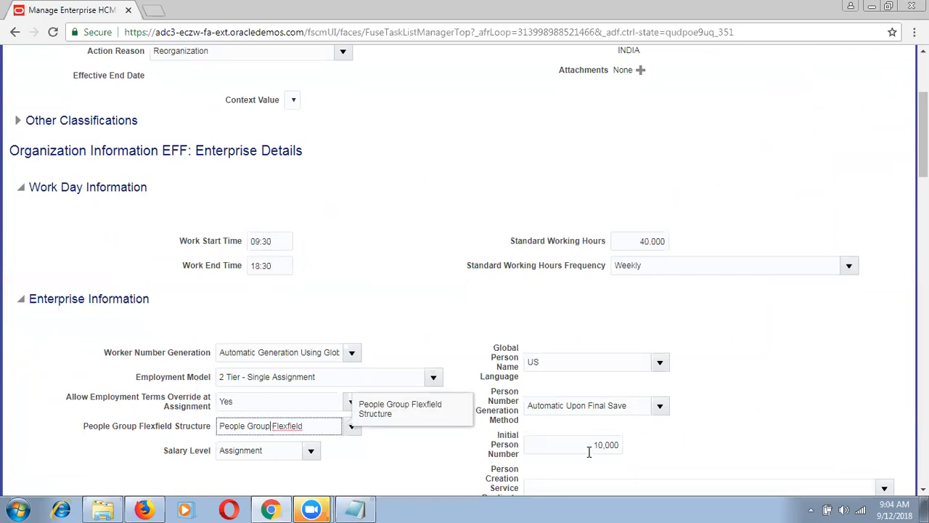
scroll(585, 434, down, 1)
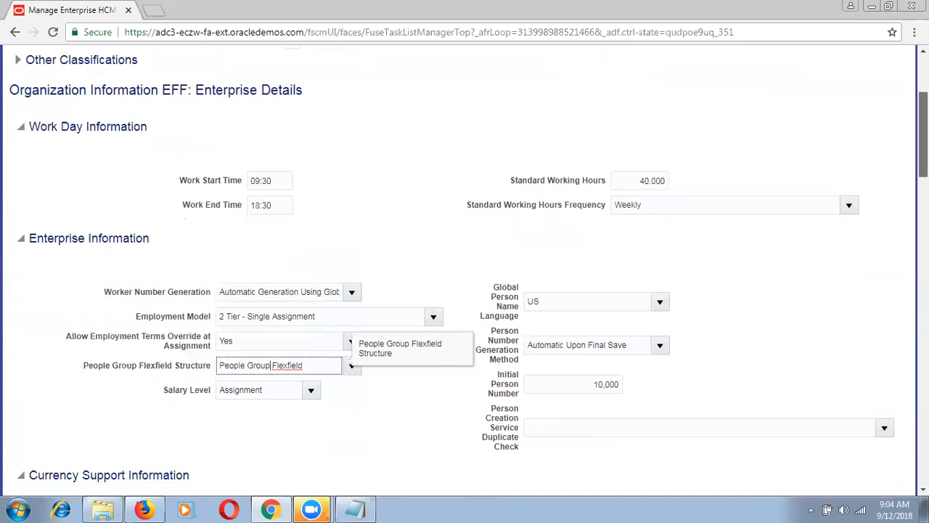
click(582, 377)
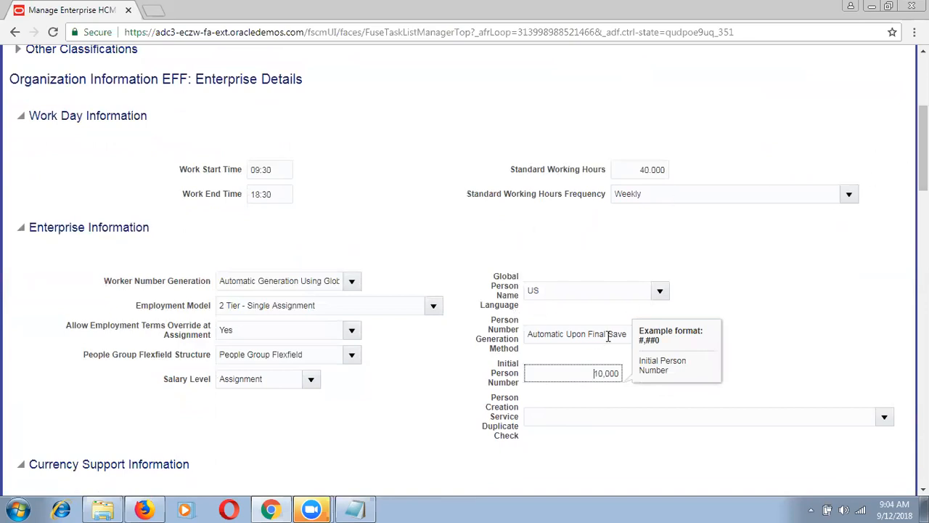
drag(923, 162, 923, 118)
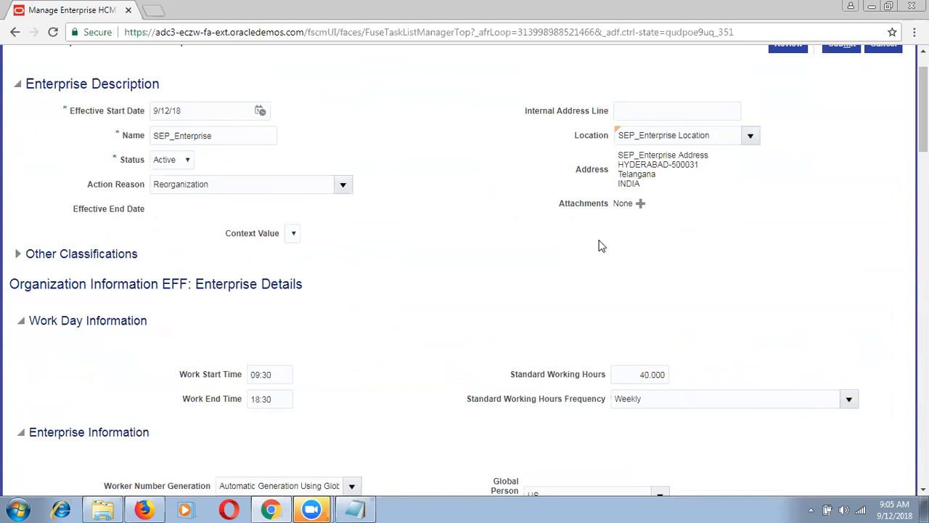
Step: Switch to Notepad and add an "EBS:-" heading underlined with dashes below the Concurrent Request line
click(355, 509)
key(Return)
key(Return)
text(EBS:-)
key(Return)
text(-----)
key(Return)
key(Return)
Step: Write the line "HRMS Setups at Business group" under the EBS heading
text(HRMS)
text(etups can mai)
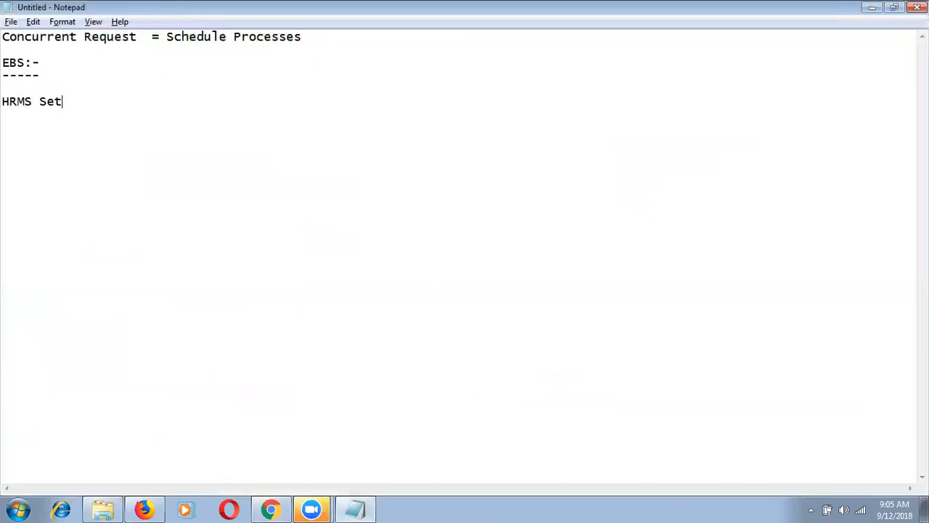
key(BackSpace)
key(BackSpace)
key(BackSpace)
key(BackSpace)
key(BackSpace)
key(BackSpace)
key(BackSpace)
text(at Business )
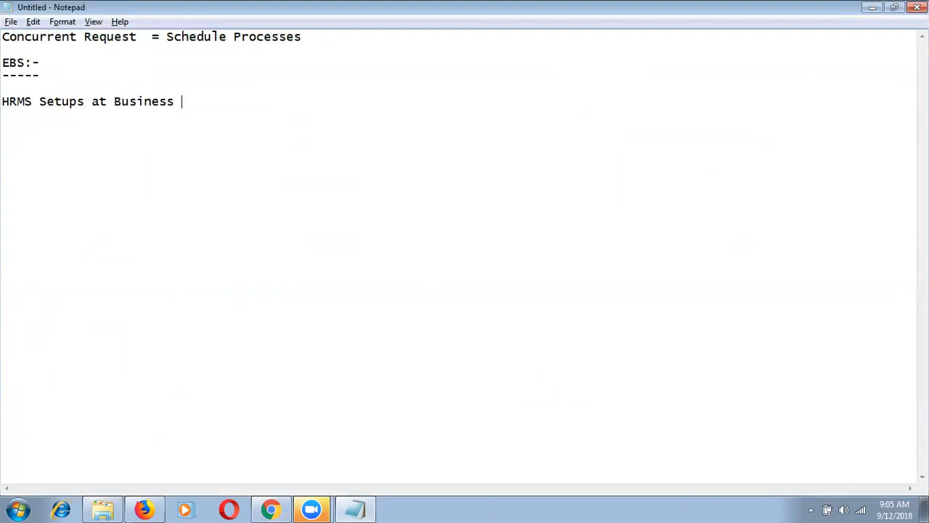
text(group)
Step: Insert "we have to configure" in front of "HRMS Setups at Business group"
click(109, 101)
key(BackSpace)
key(BackSpace)
text(at)
click(2, 102)
text(we can mai)
key(BackSpace)
key(BackSpace)
key(BackSpace)
key(BackSpace)
key(BackSpace)
key(BackSpace)
key(BackSpace)
text(have to configure)
Step: Add a "Cloud:" heading underlined with dashes below the Business group line
click(375, 100)
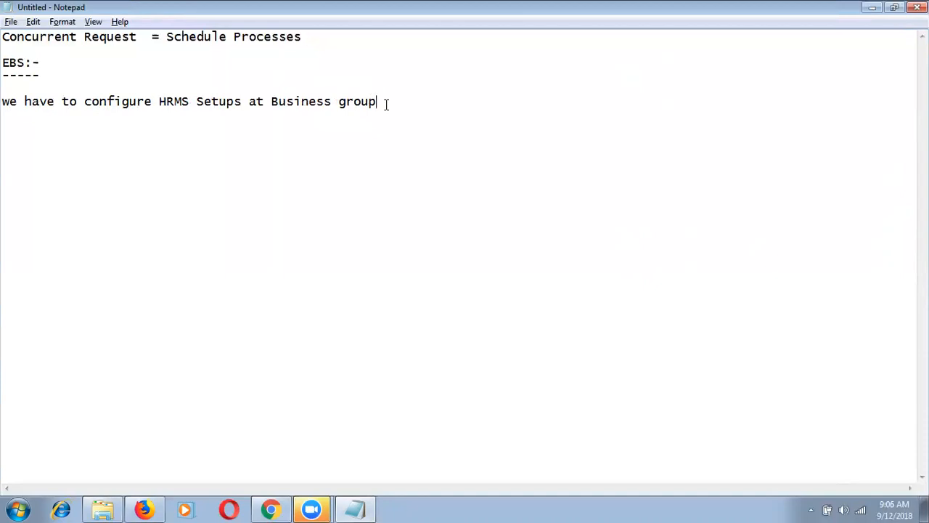
key(Return)
key(Return)
text(Cloud----------)
key(BackSpace)
key(BackSpace)
key(BackSpace)
key(BackSpace)
key(Return)
key(Return)
Step: Write the line "HRMS Setups at Enterprise or Legal Entity Level" under the Cloud heading
text(HRMS a)
text(setu)
key(BackSpace)
key(BackSpace)
key(BackSpace)
key(BackSpace)
key(BackSpace)
text(Setups )
text(at )
text(Enter)
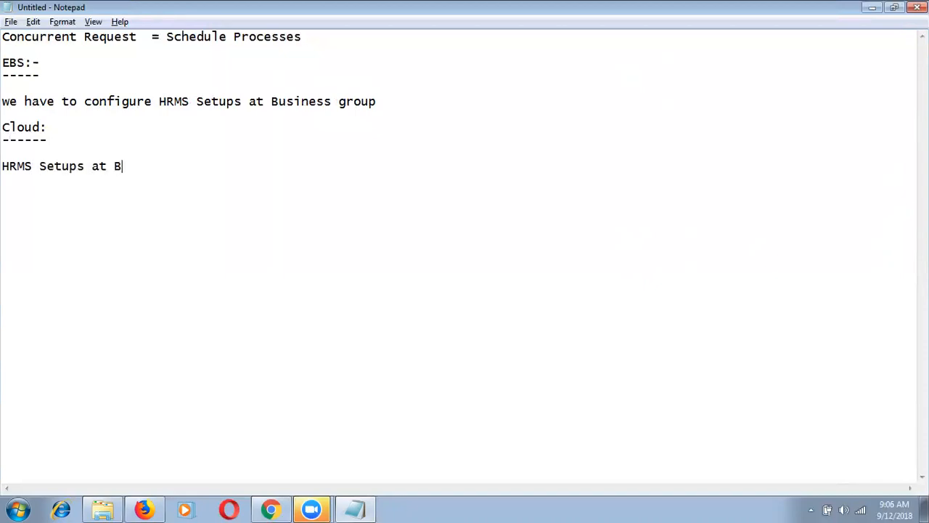
text(prise )
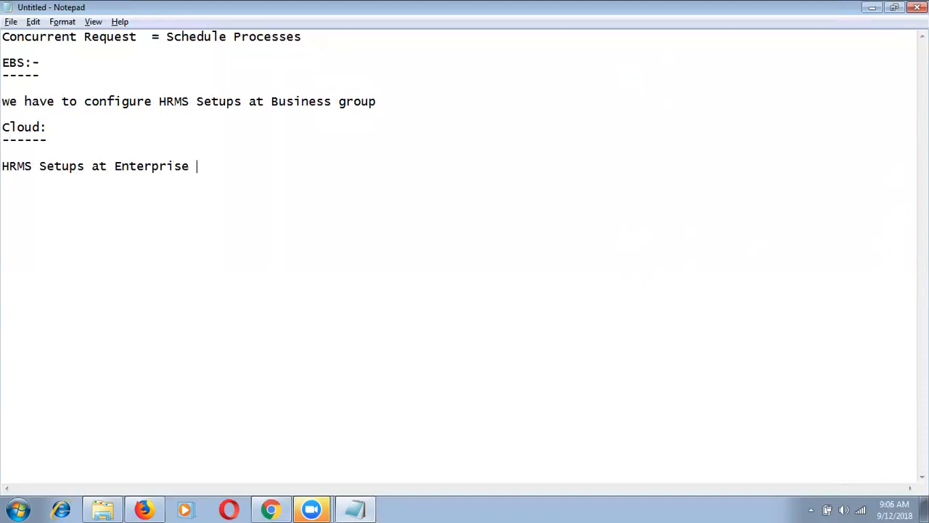
text(or Legal Entity Level)
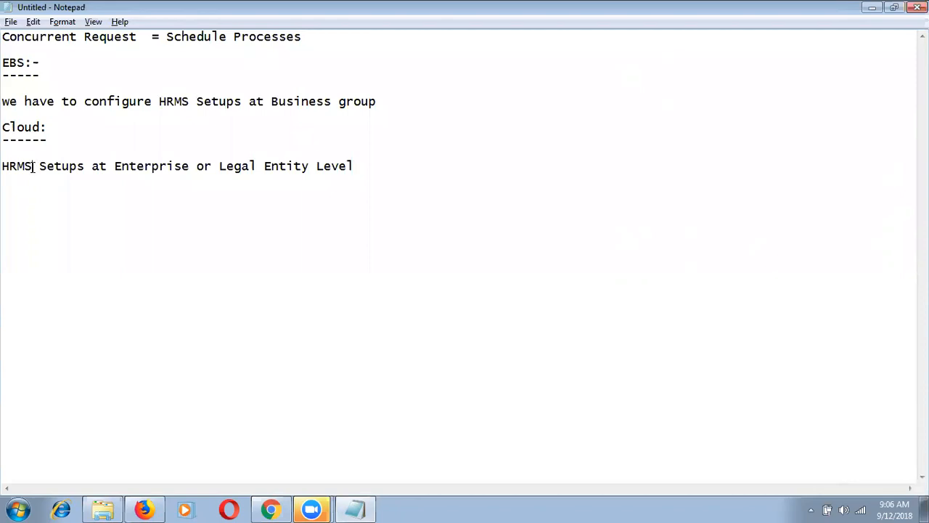
Step: Change HRMS to HCM in the line under the Cloud heading
click(34, 166)
key(BackSpace)
key(BackSpace)
key(BackSpace)
text(CM)
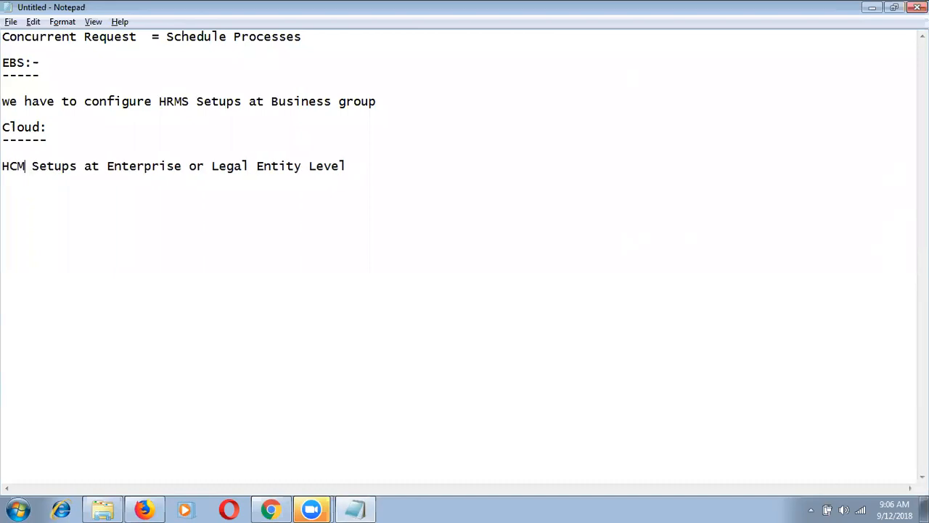
Step: Switch back to Chrome, submit the SEP_Enterprise update with confirmation and return to the Procurement setup tasks
click(149, 508)
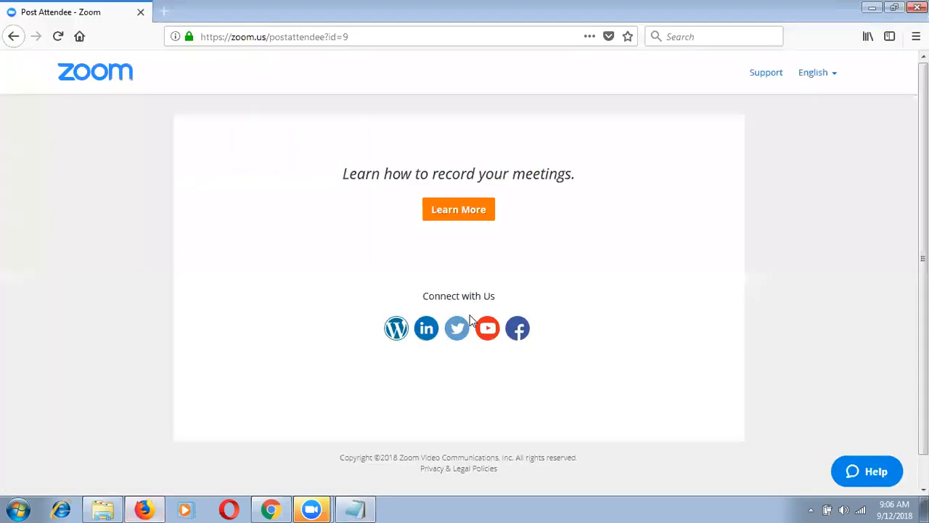
click(270, 509)
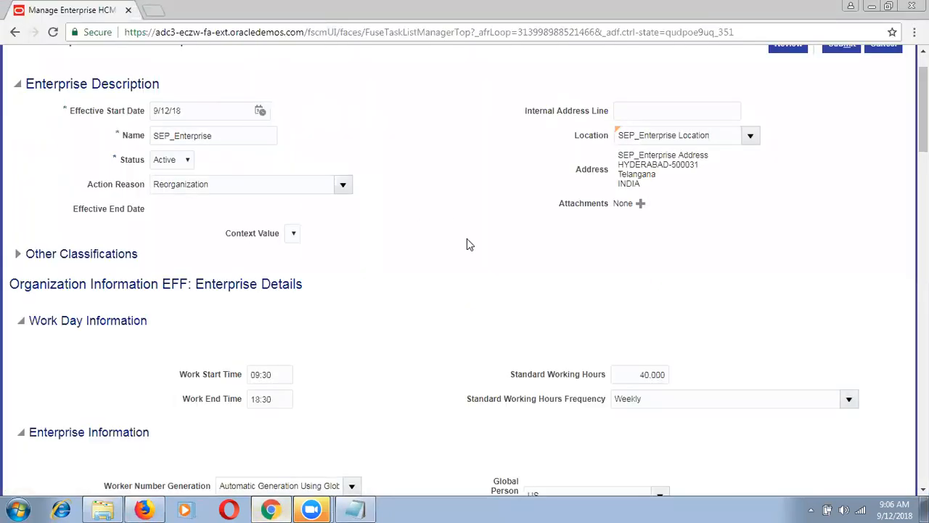
scroll(923, 109, up, 1)
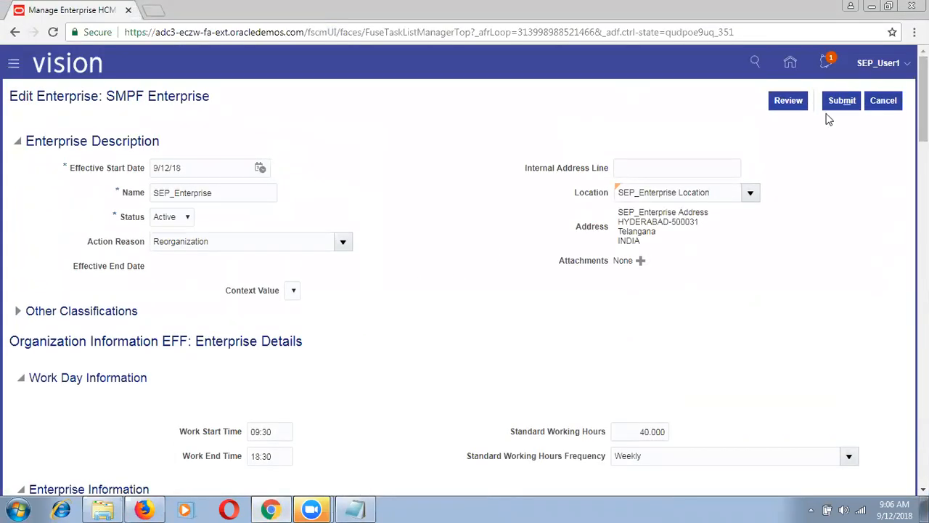
click(848, 102)
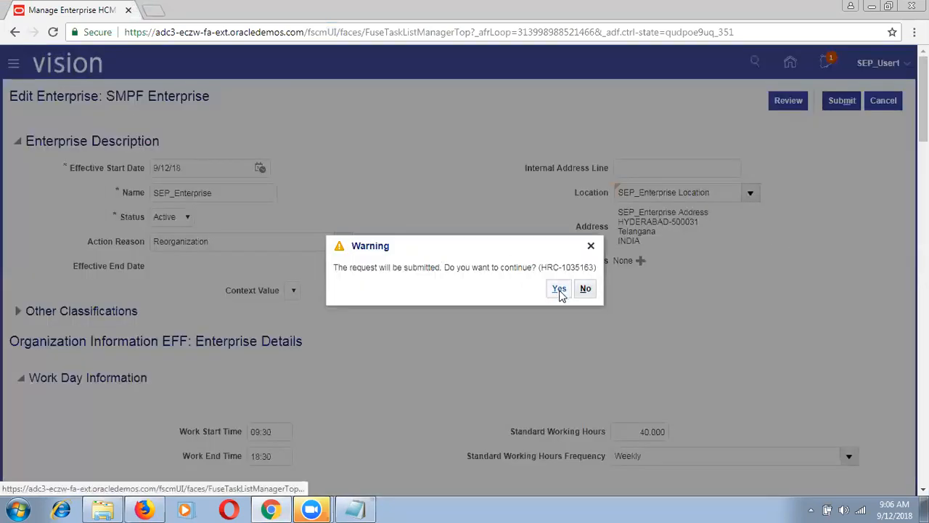
click(558, 289)
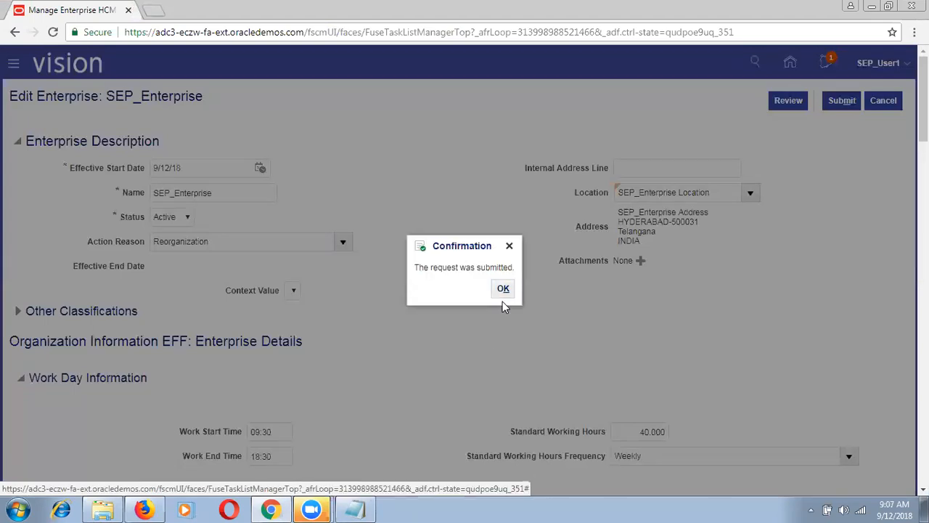
click(504, 289)
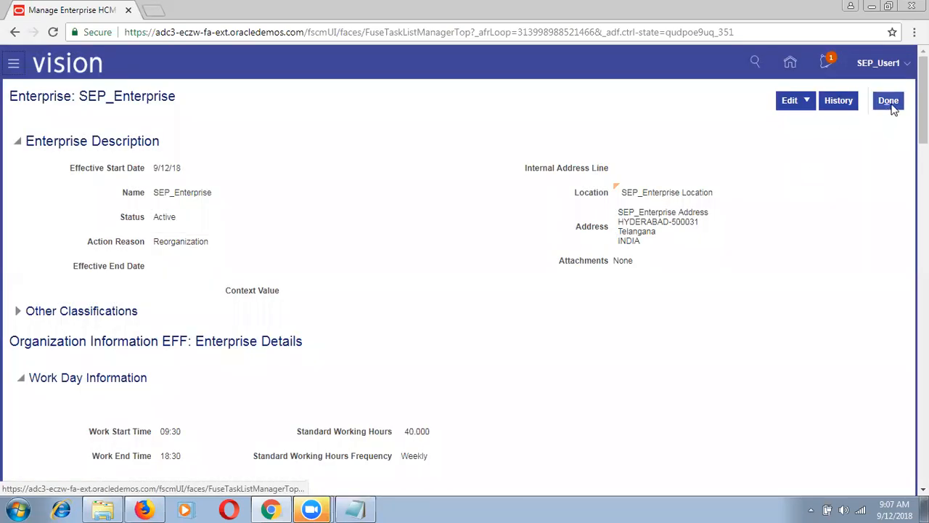
click(890, 102)
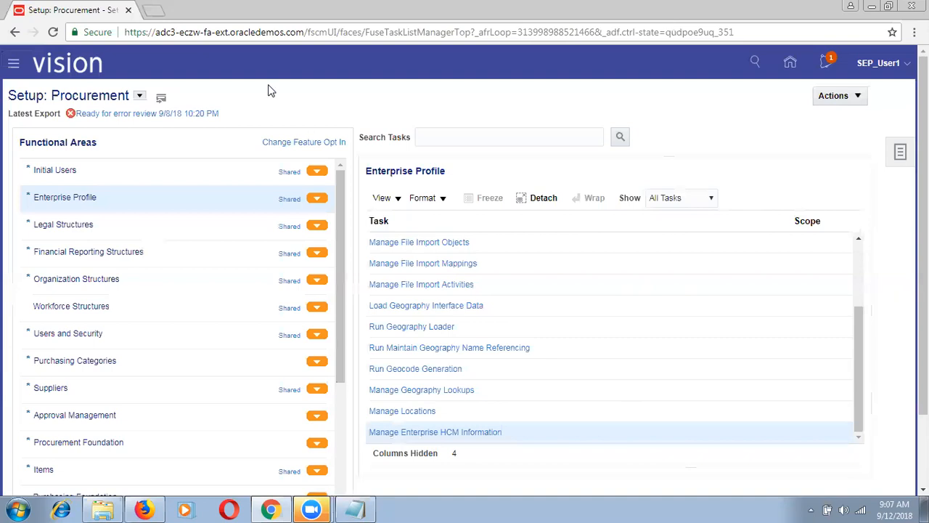
Step: Switch to Firefox, load adc2-ecyq-fa-ext.oracledemos.com in a new tab and close the Zoom tab
key(alt+Tab)
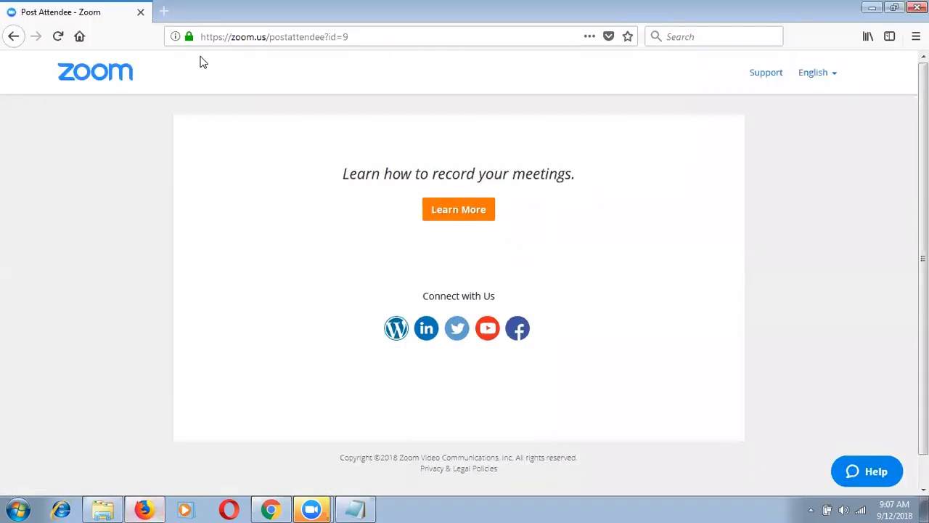
click(166, 10)
text(ad)
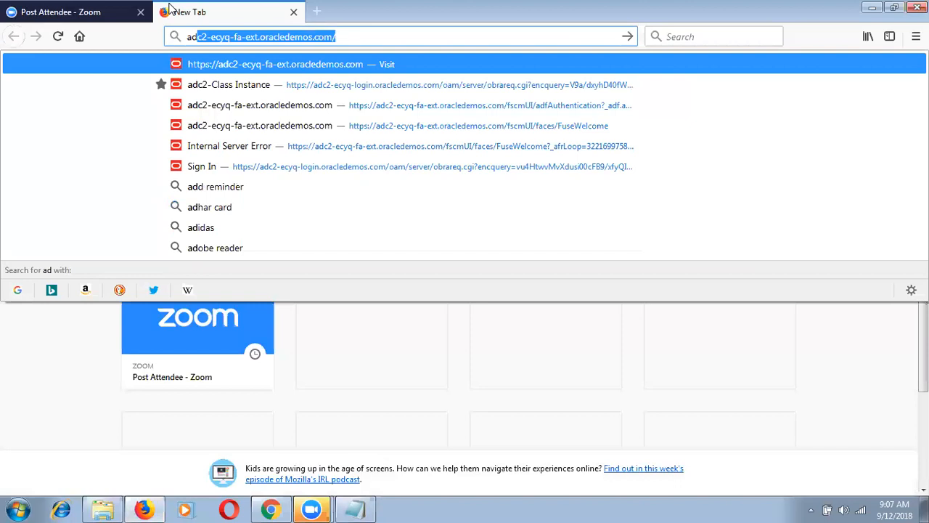
key(Return)
key(alt+Tab)
click(156, 28)
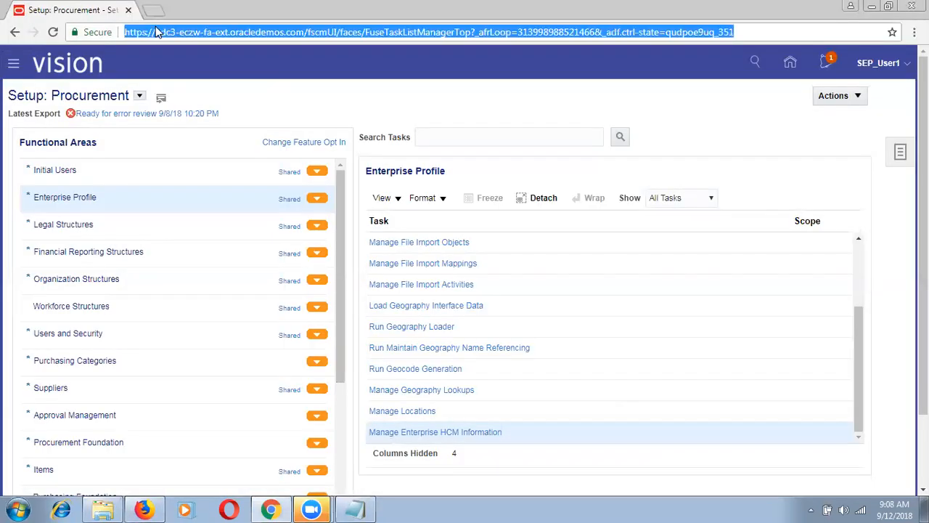
key(alt+Tab)
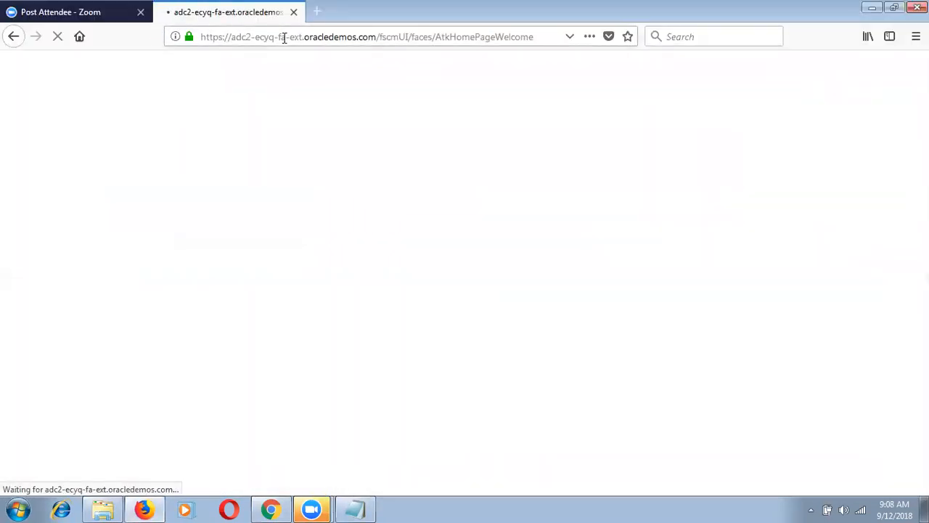
click(141, 13)
Step: Compare the web address of the sign-in page in Firefox with that of the Procurement setup page in Chrome
click(248, 37)
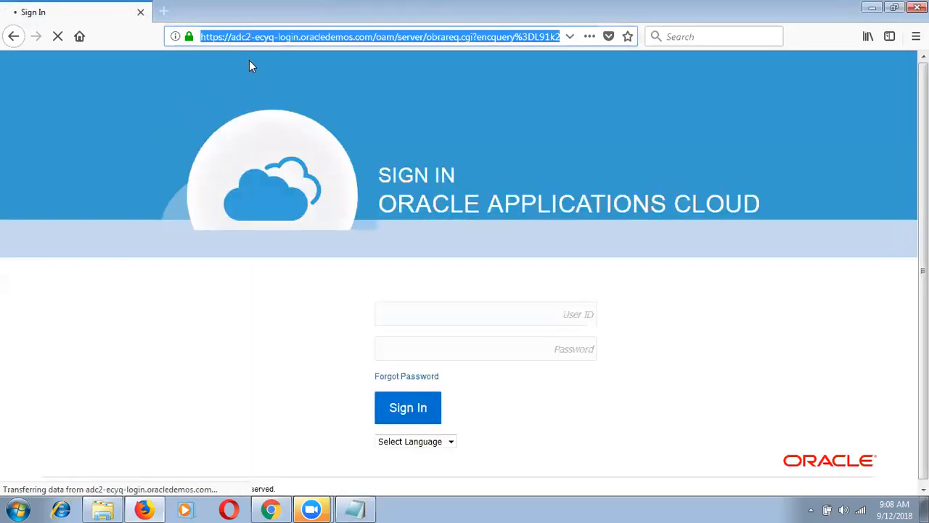
key(alt+Tab)
key(alt+Tab)
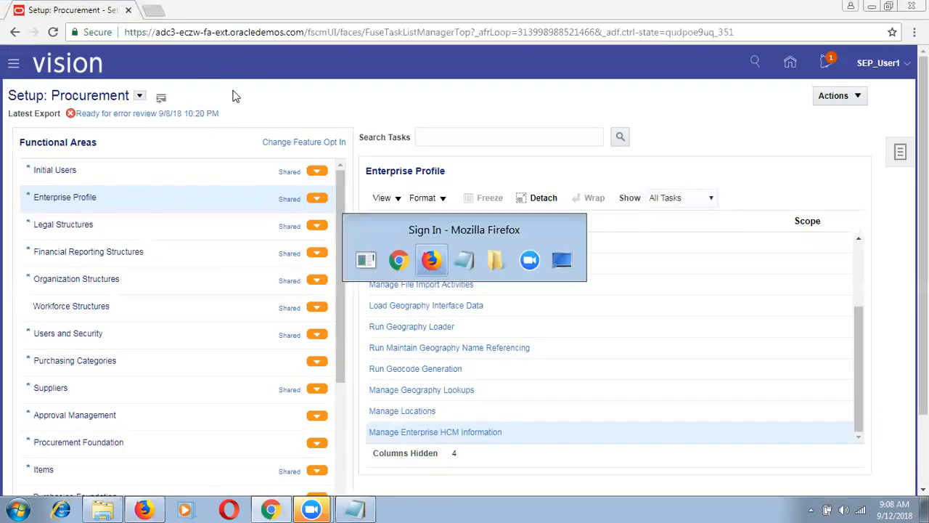
click(254, 55)
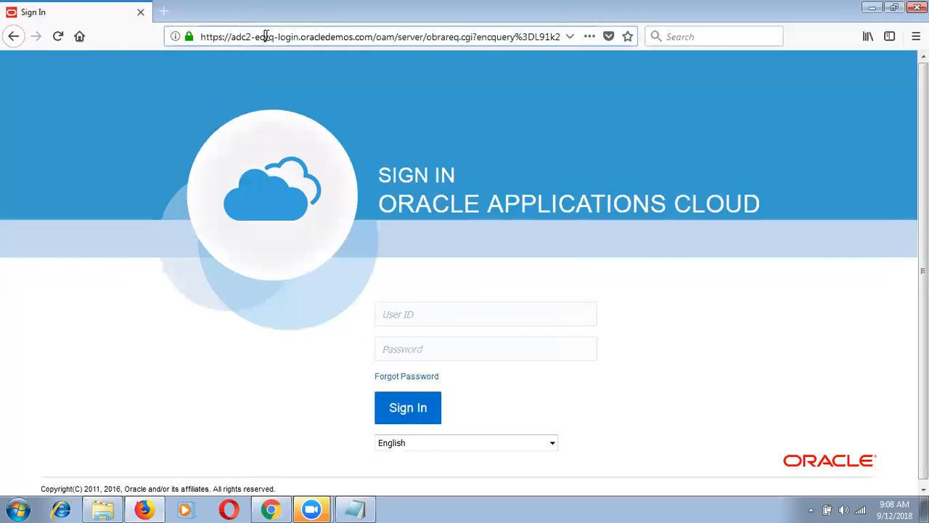
click(266, 37)
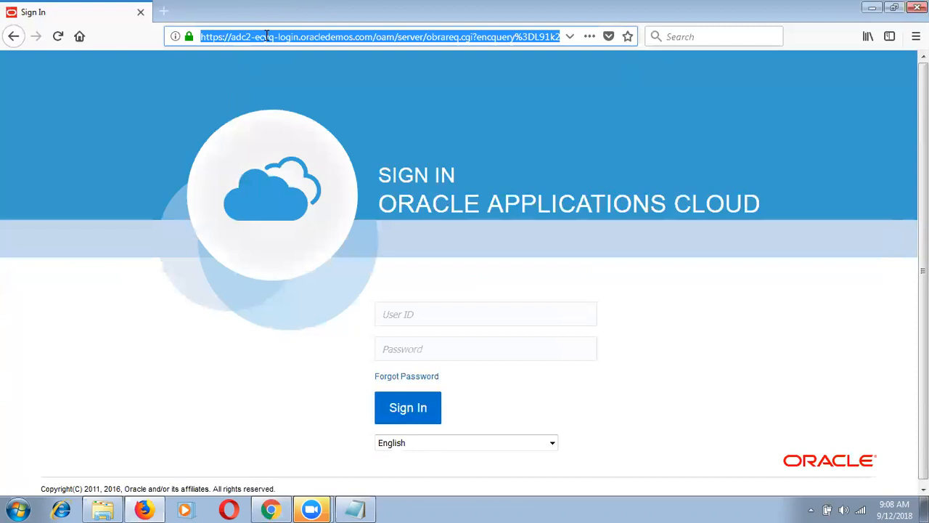
key(alt+Tab)
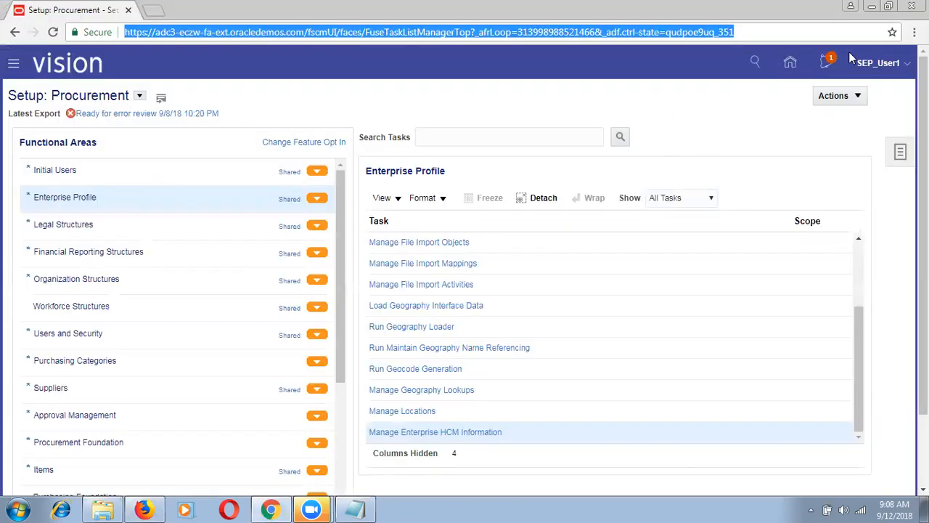
click(410, 32)
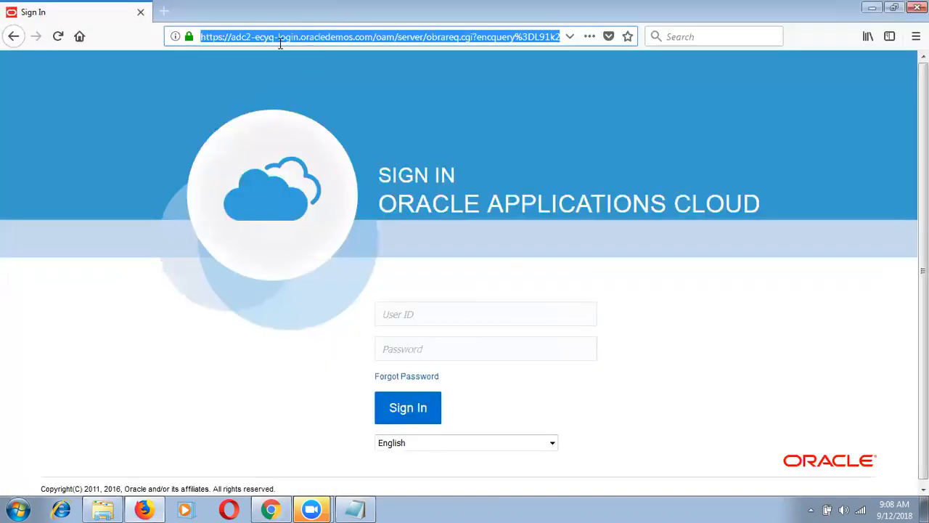
click(279, 37)
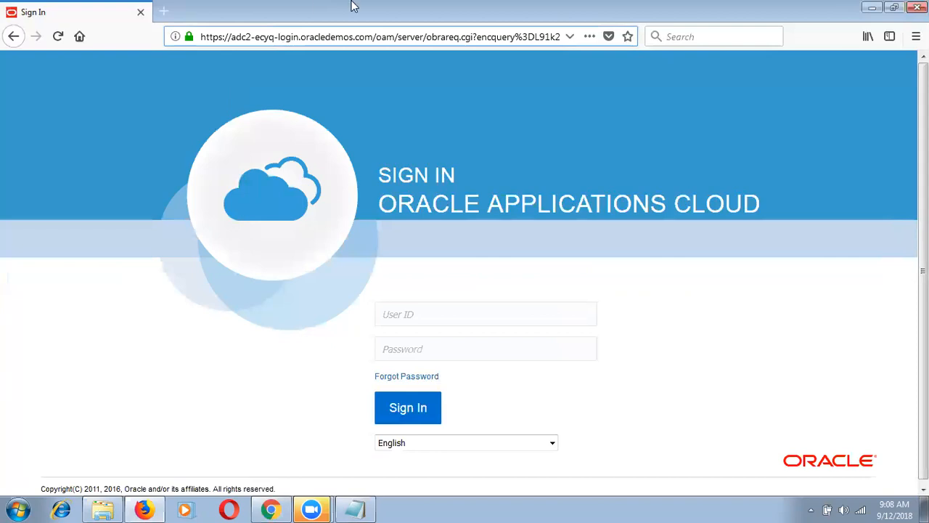